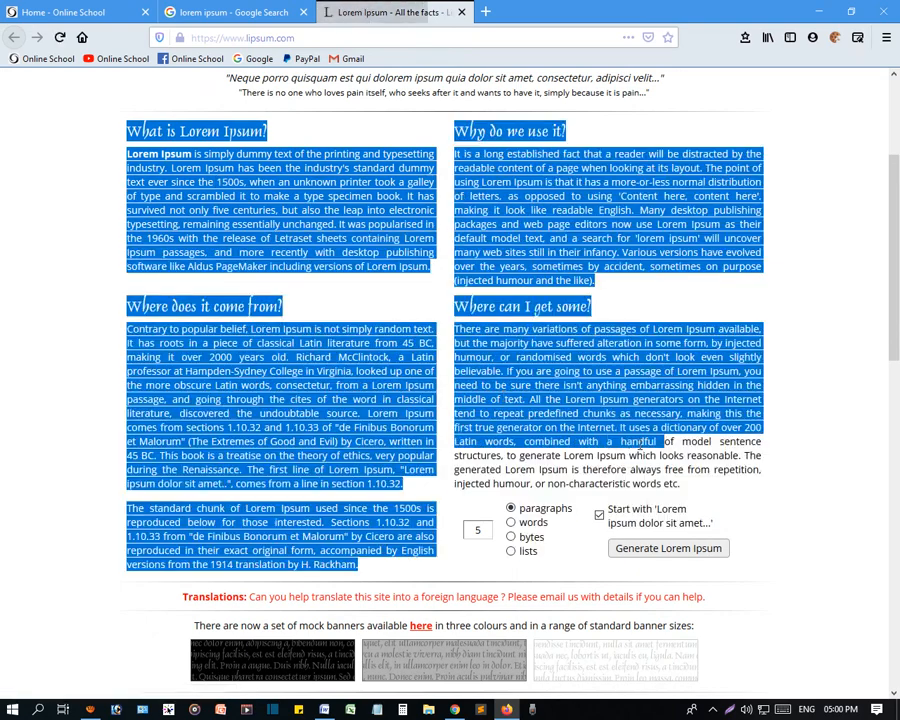
- Copy the four Lorem Ipsum sections from the web page and paste them into the blank Word document
drag(651, 524, 688, 491)
key(ctrl+c)
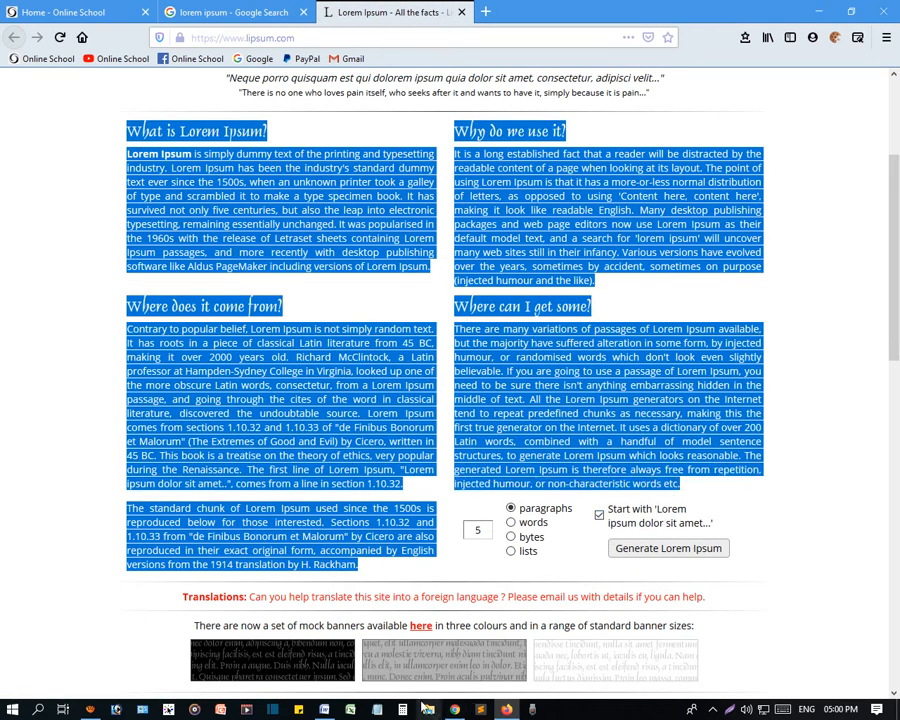
click(324, 709)
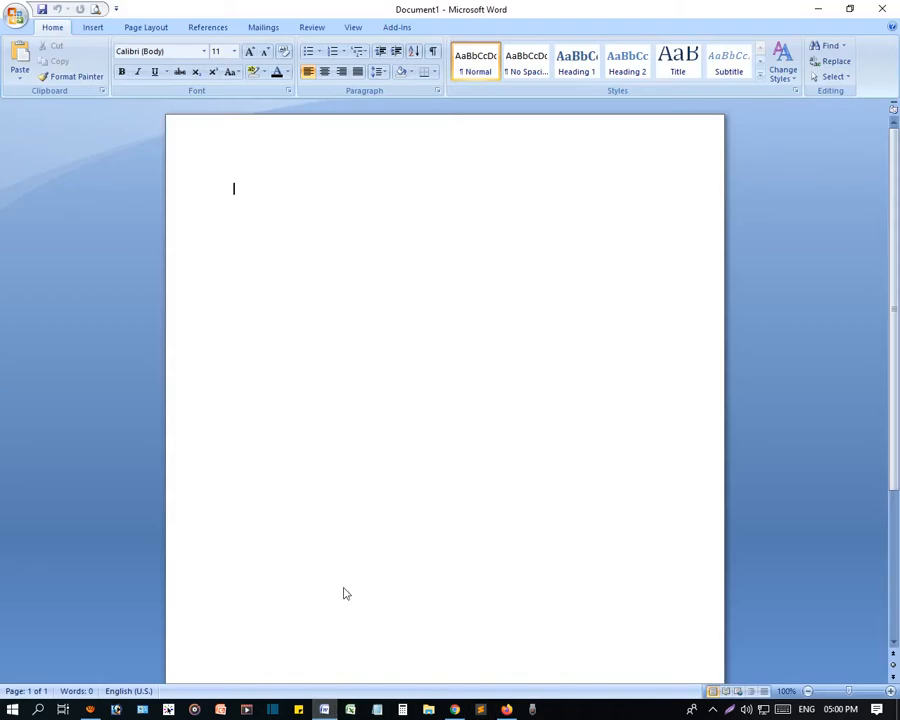
key(ctrl+v)
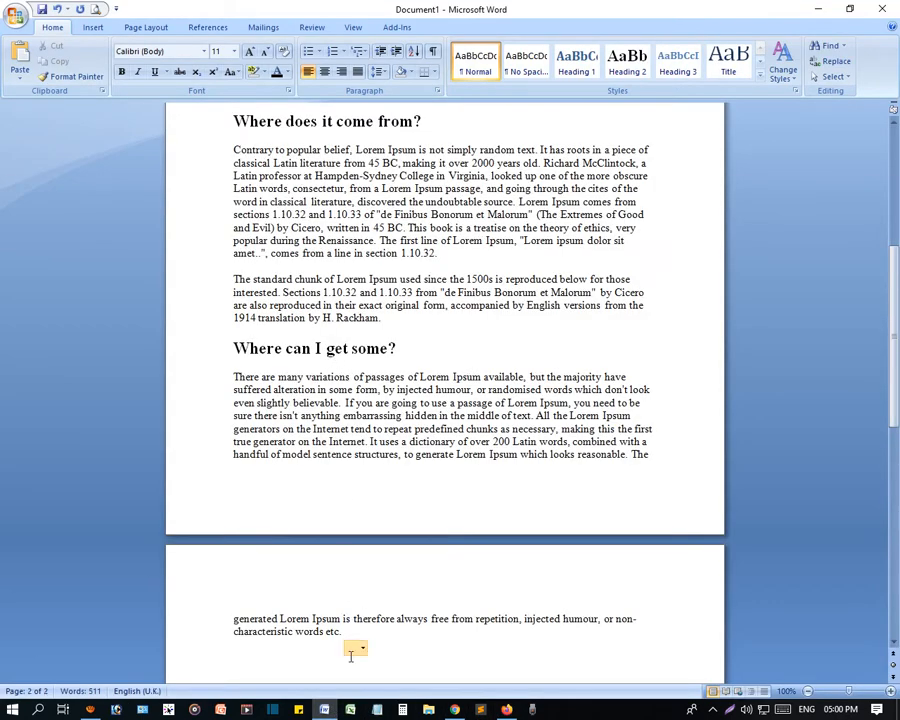
- Try Match Destination Formatting on the pasted text, and undo it to bring back the source formatting
click(353, 648)
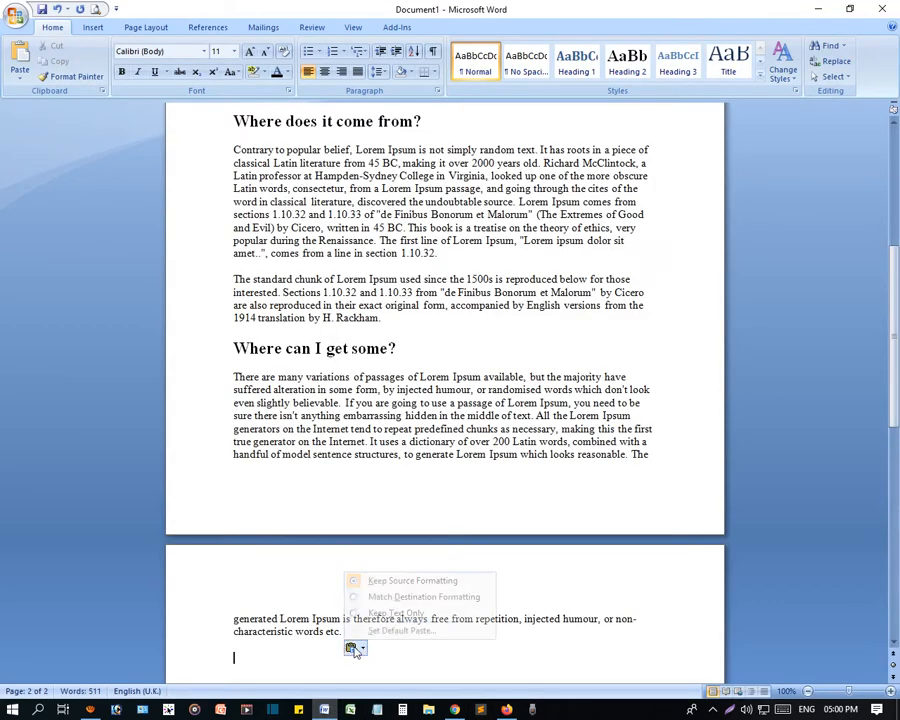
click(383, 599)
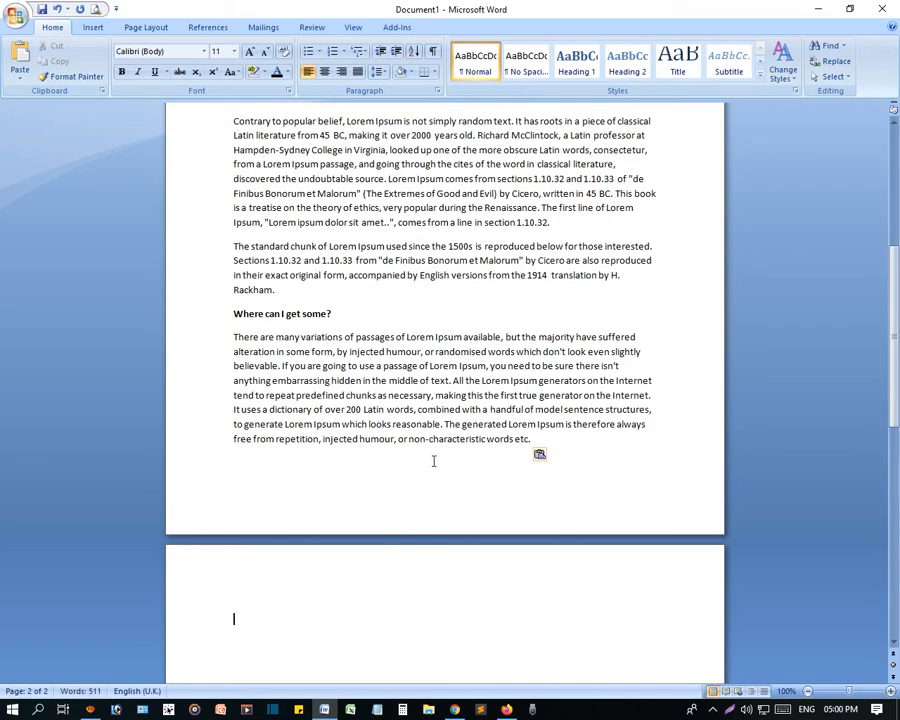
scroll(431, 409, up, 7)
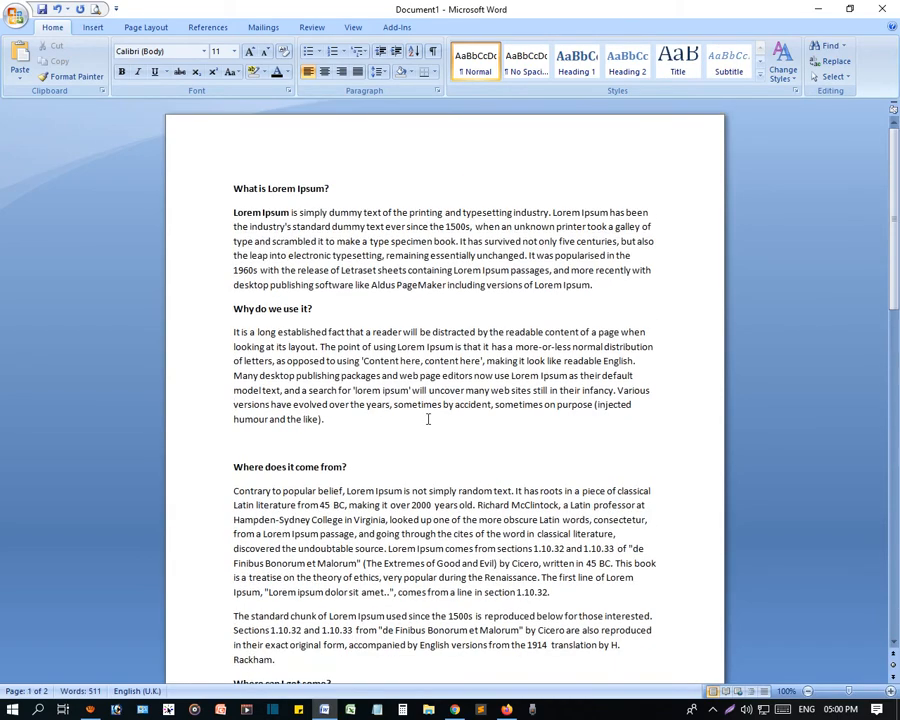
key(ctrl+z)
key(ctrl+y)
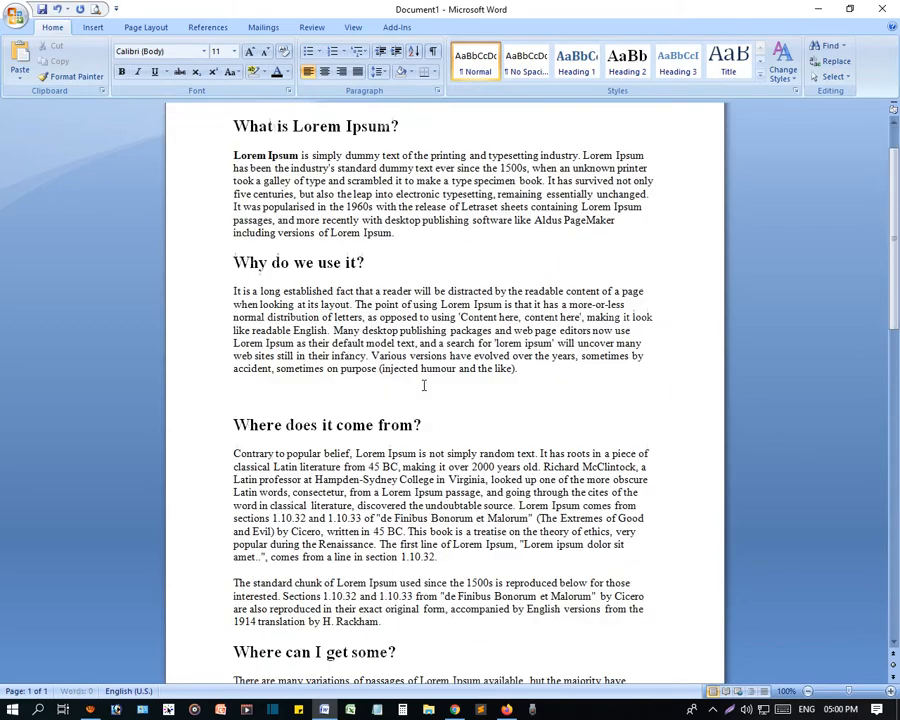
- Set the pasted text to Match Destination Formatting and check the result across both pages
scroll(369, 203, down, 10)
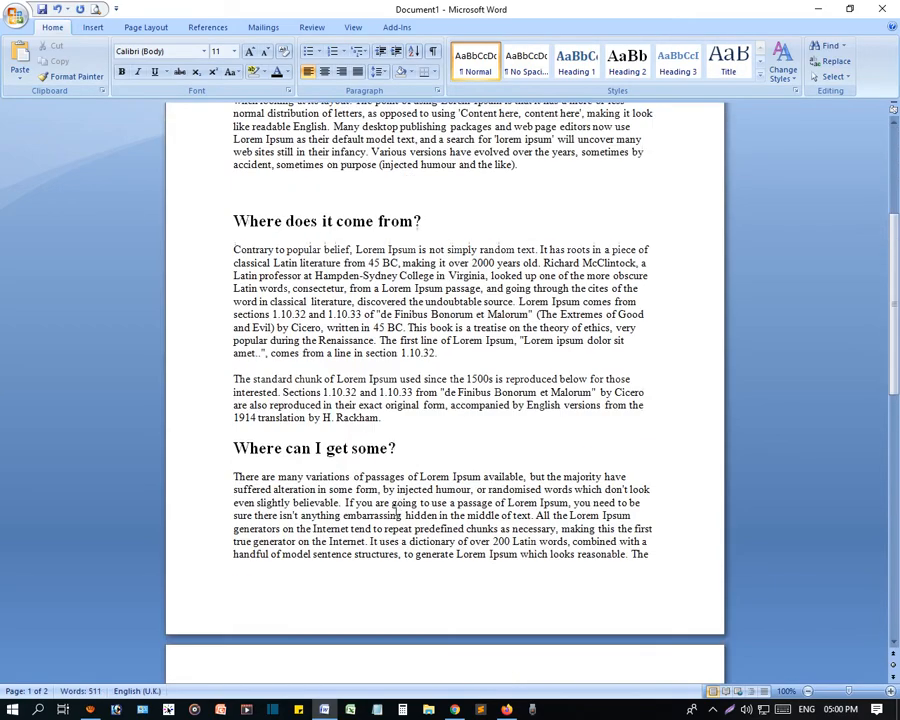
click(351, 243)
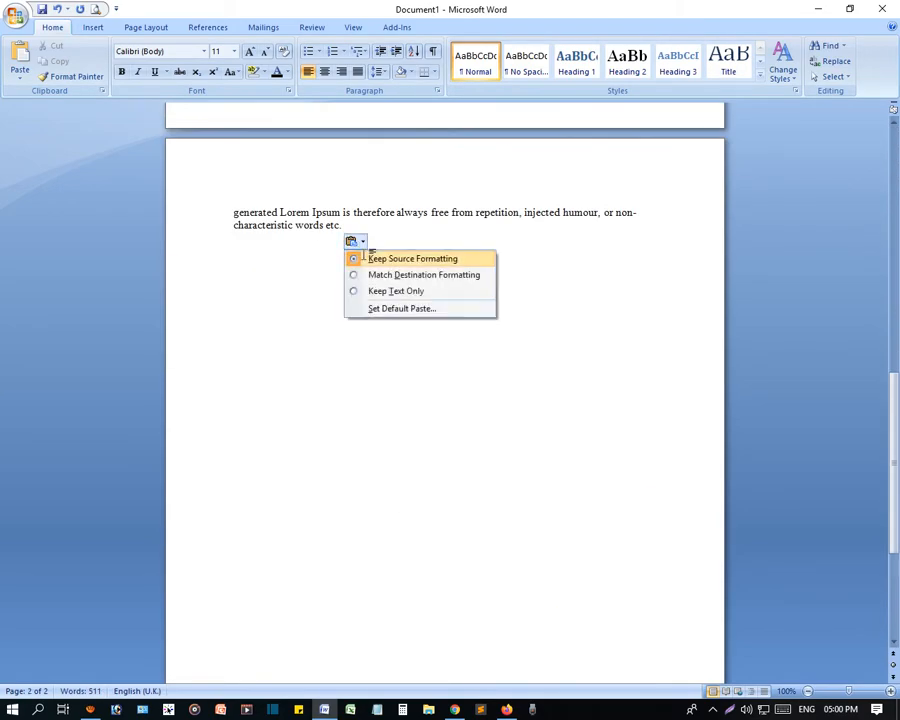
click(386, 274)
scroll(407, 387, up, 4)
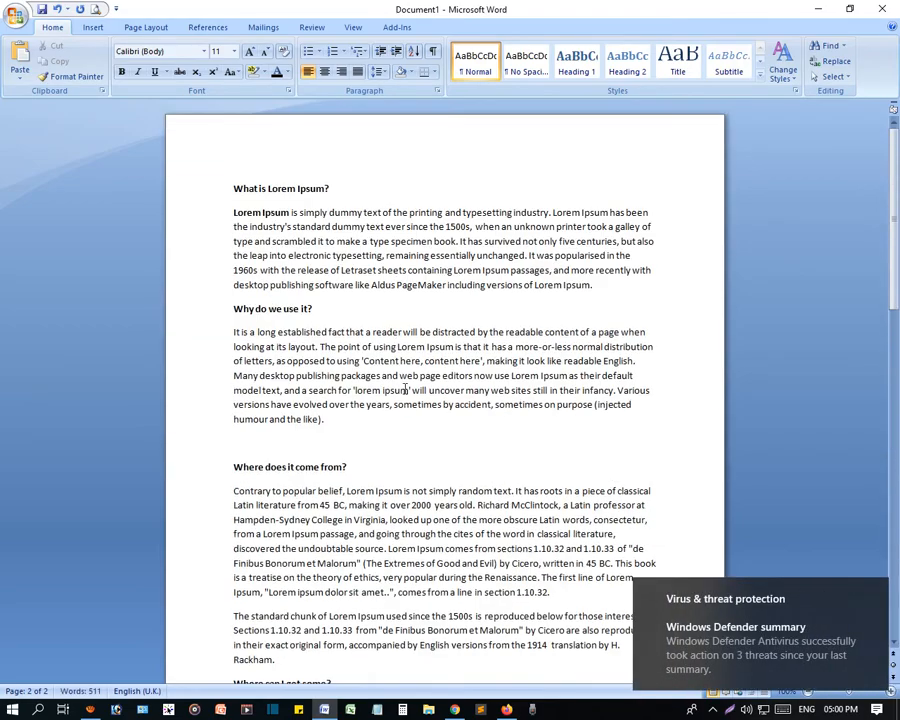
scroll(404, 374, down, 10)
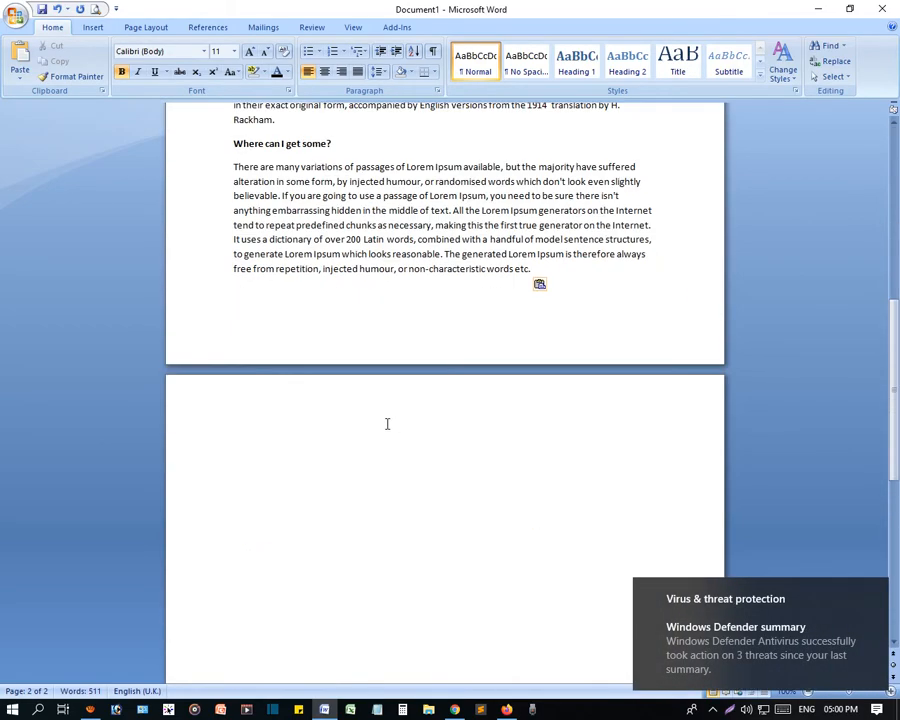
scroll(387, 424, up, 9)
scroll(388, 424, down, 10)
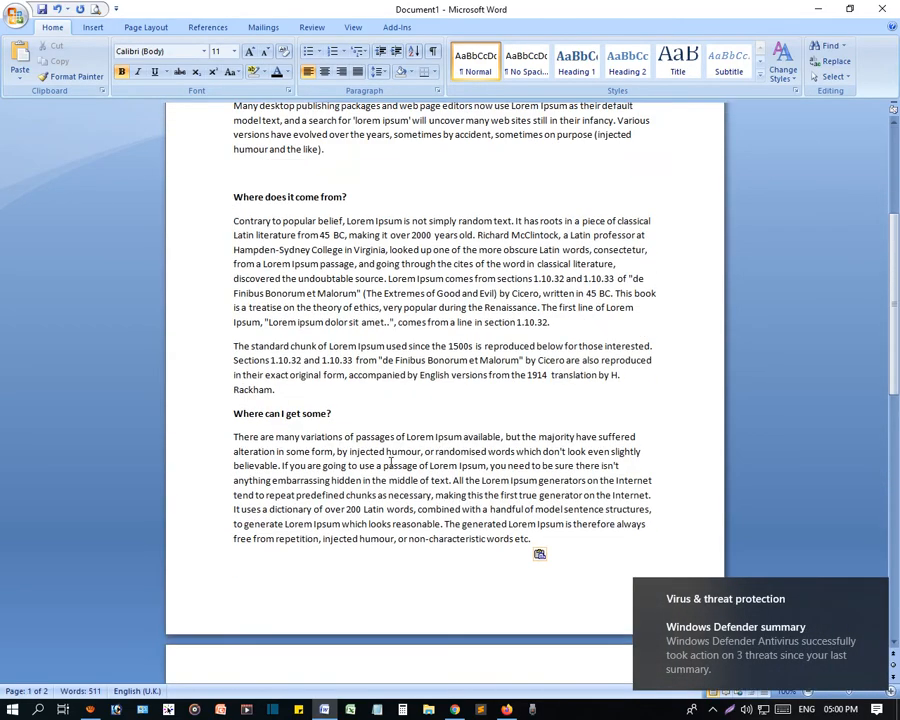
scroll(200, 300, up, 10)
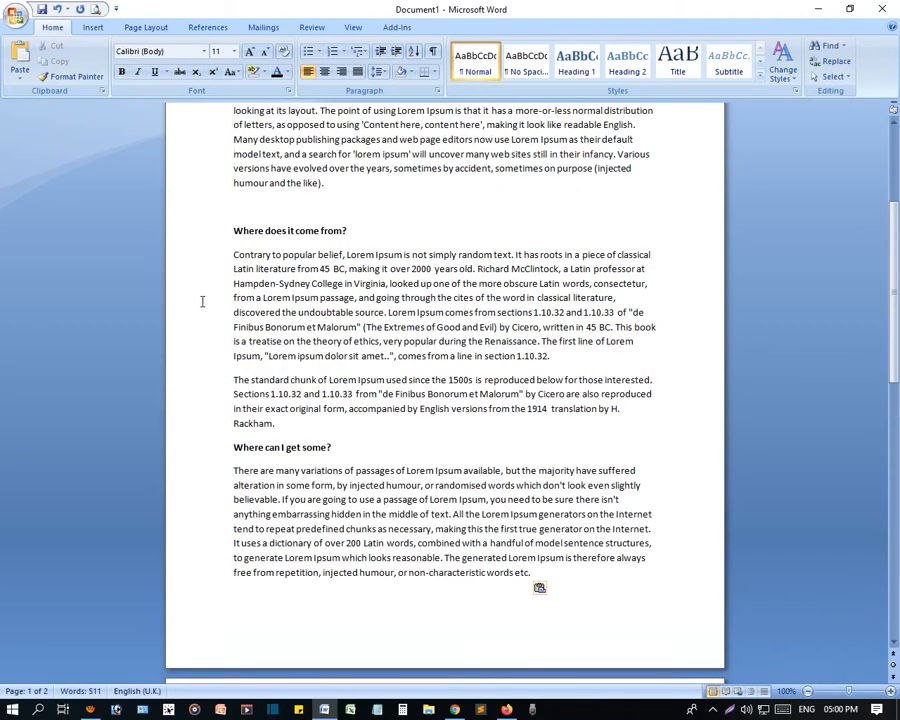
- Duplicate the whole text repeatedly at the document's end until it fills 39 pages, removing the trailing blank page
key(ctrl+a)
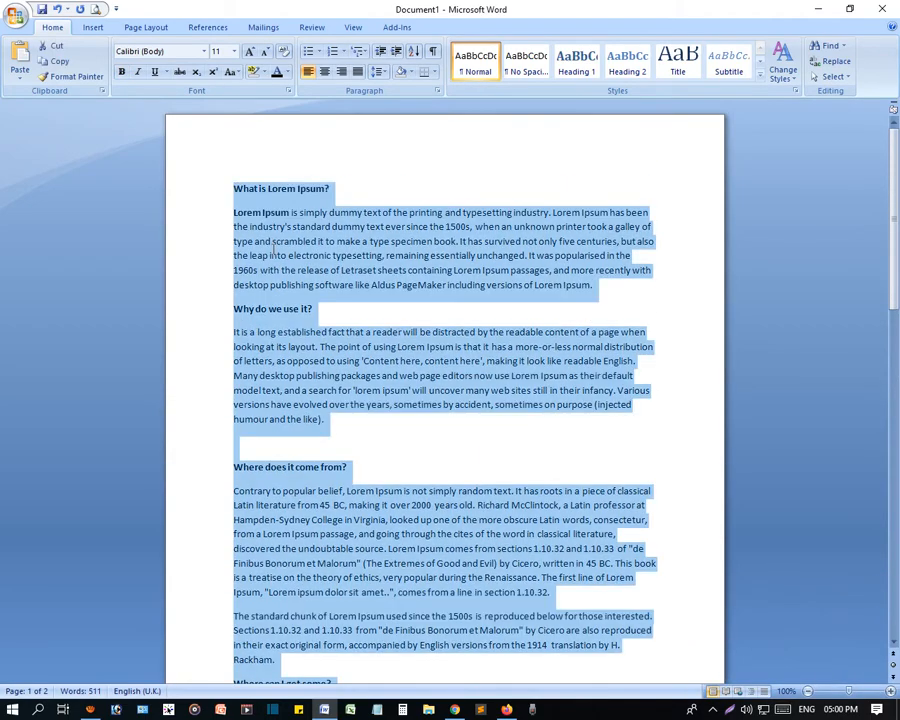
key(ctrl+End)
key(ctrl+v)
key(ctrl+v)
key(ctrl+v)
key(ctrl+v)
key(ctrl+v)
key(ctrl+v)
key(ctrl+v)
key(ctrl+v)
key(ctrl+v)
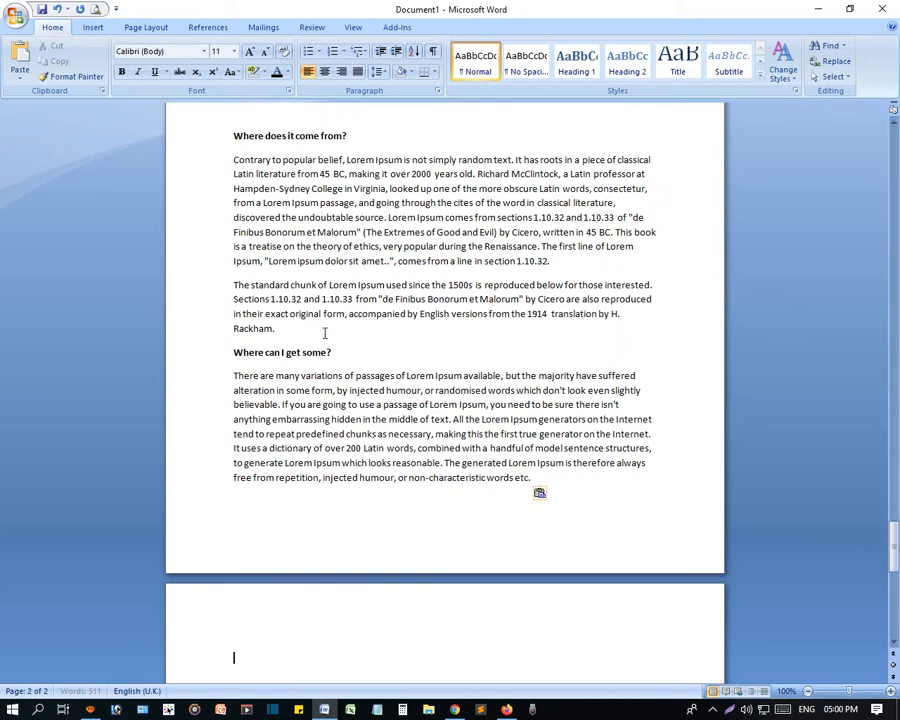
key(ctrl+v)
key(ctrl+v)
key(ctrl+v)
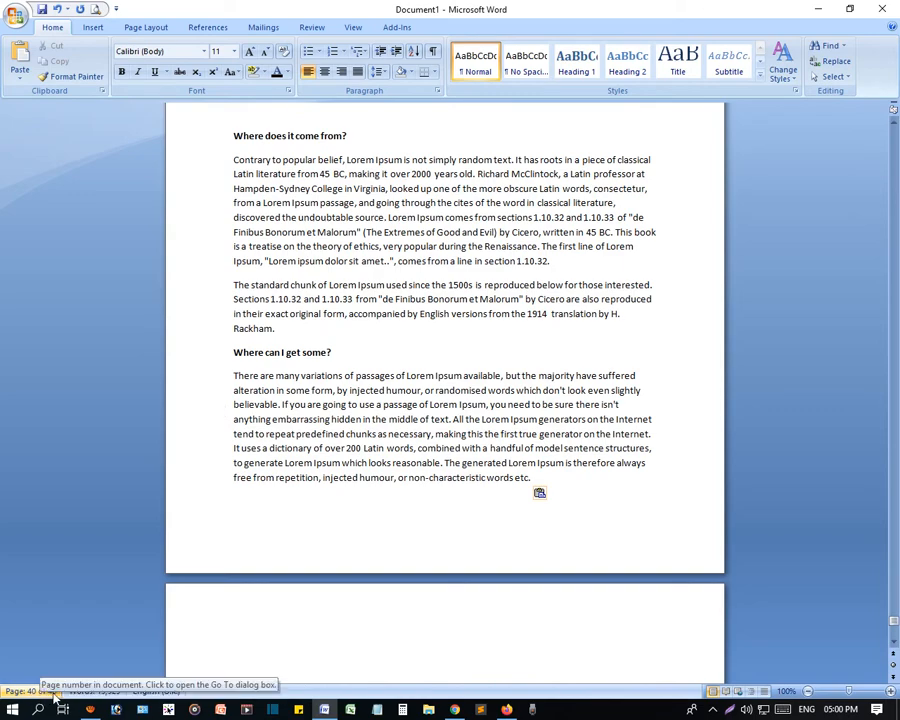
key(BackSpace)
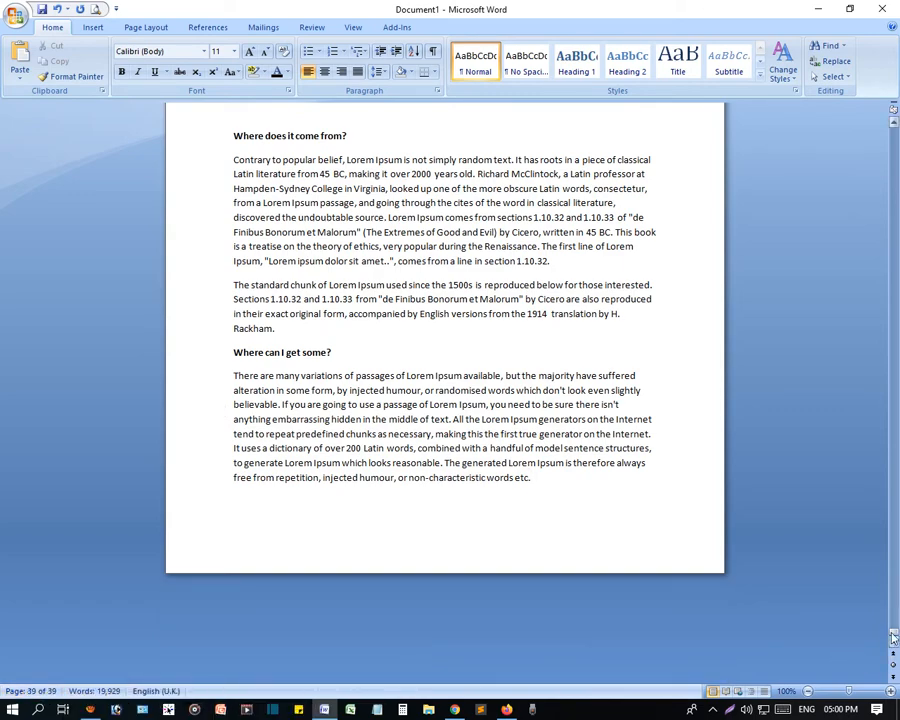
- Return to the first page and select the word "Lorem" in the "What is Lorem Ipsum?" heading
drag(893, 632, 880, 110)
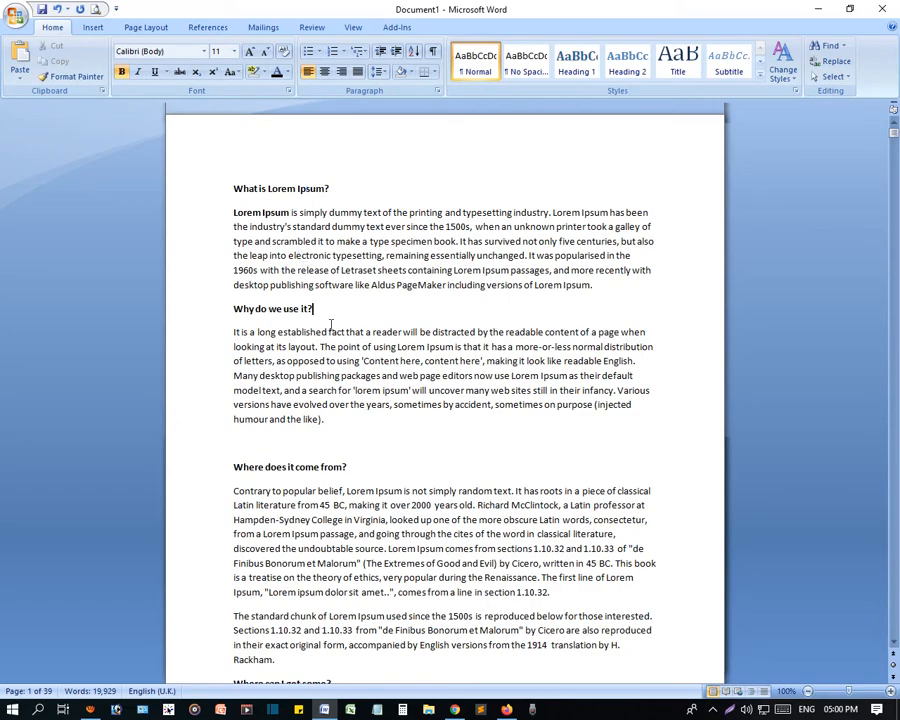
scroll(518, 340, down, 8)
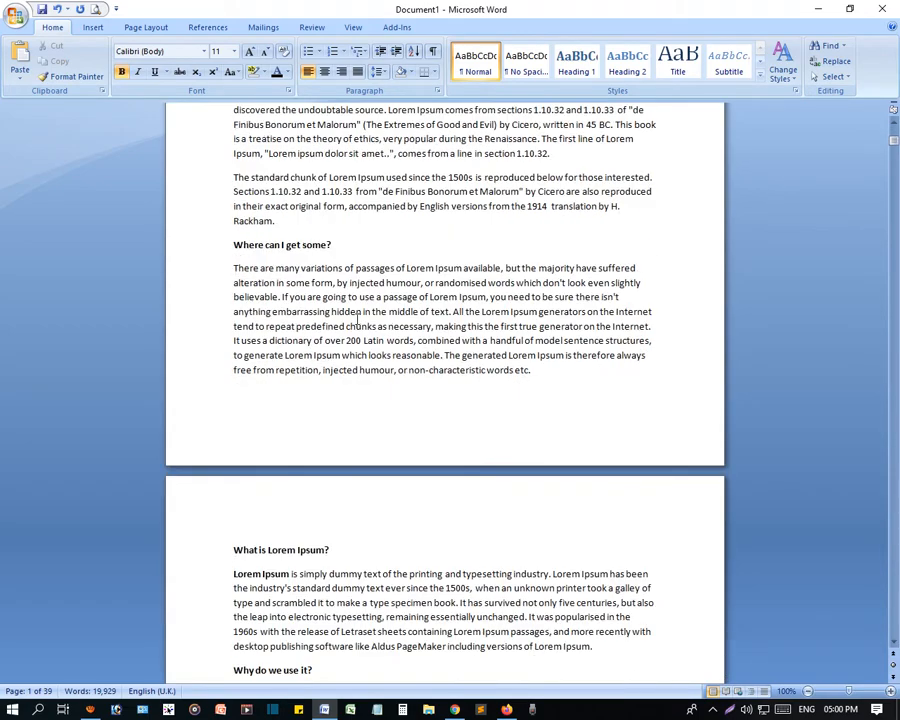
scroll(357, 320, up, 7)
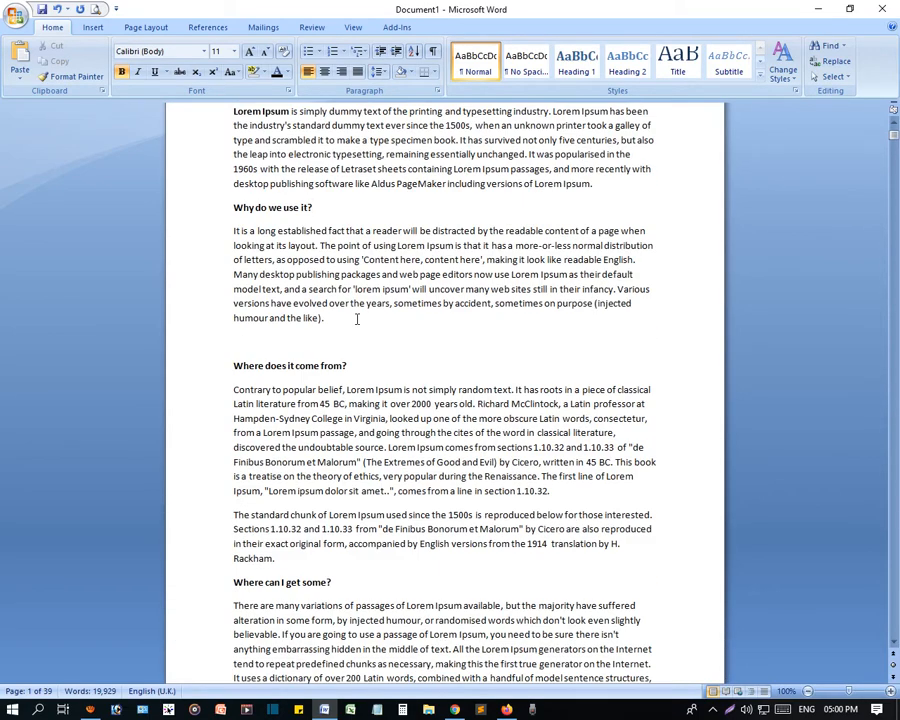
scroll(357, 319, up, 2)
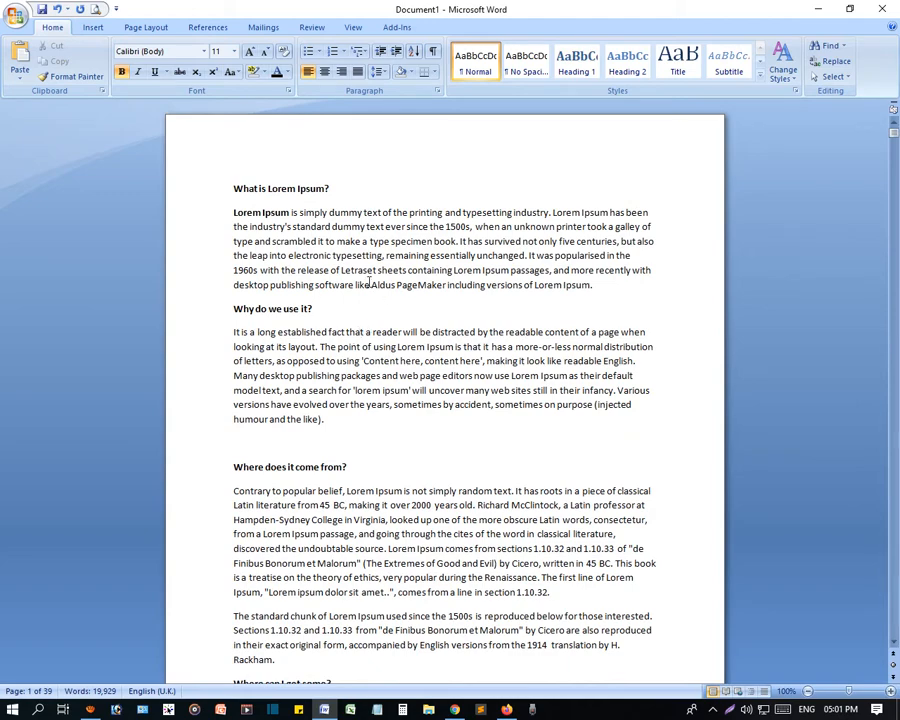
double_click(306, 189)
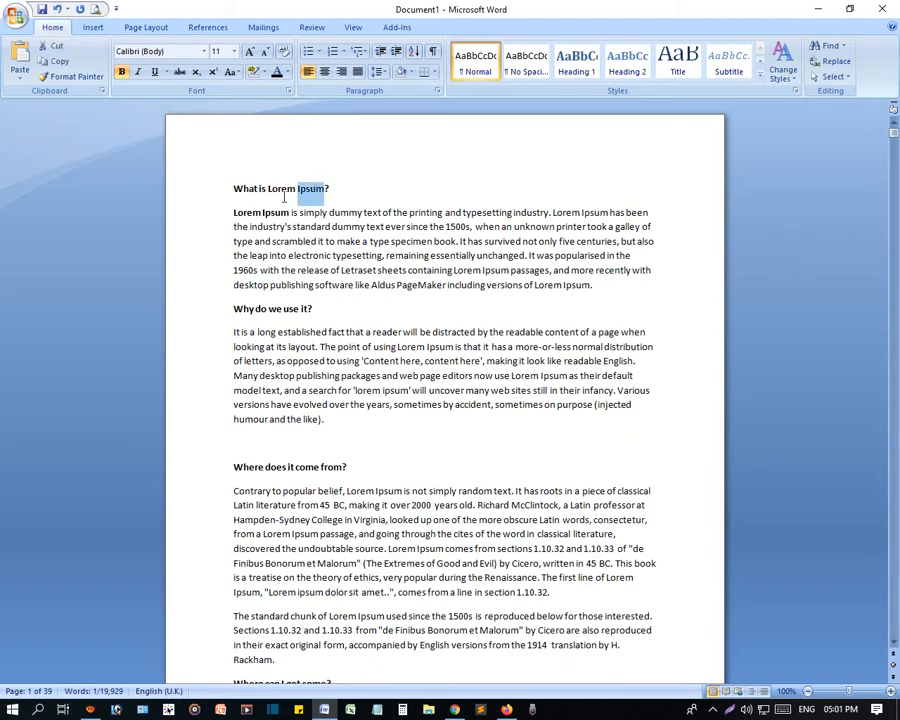
click(282, 189)
double_click(282, 189)
click(285, 189)
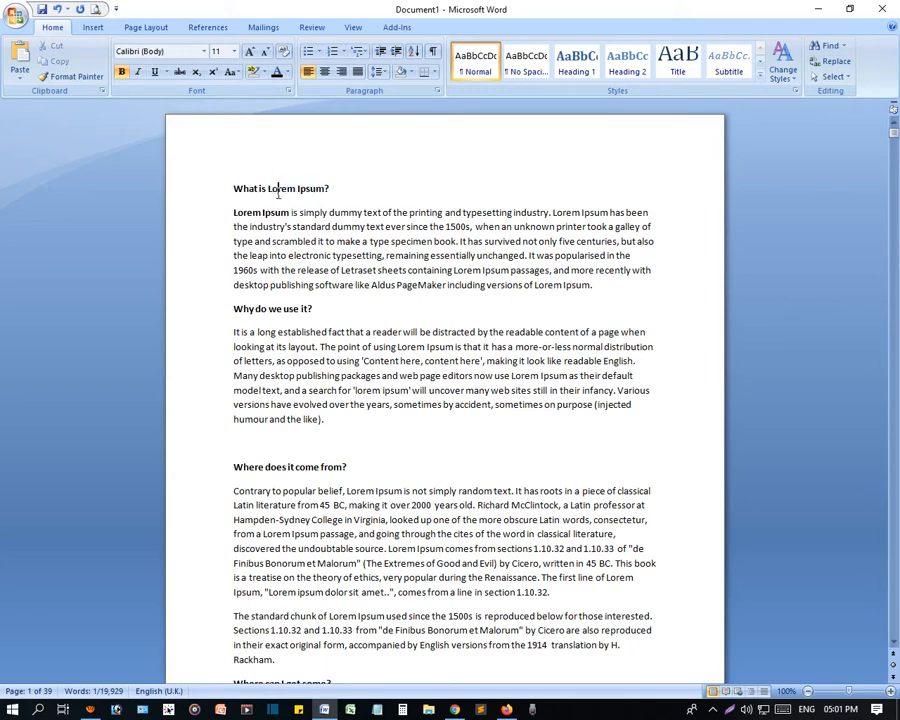
drag(296, 189, 268, 189)
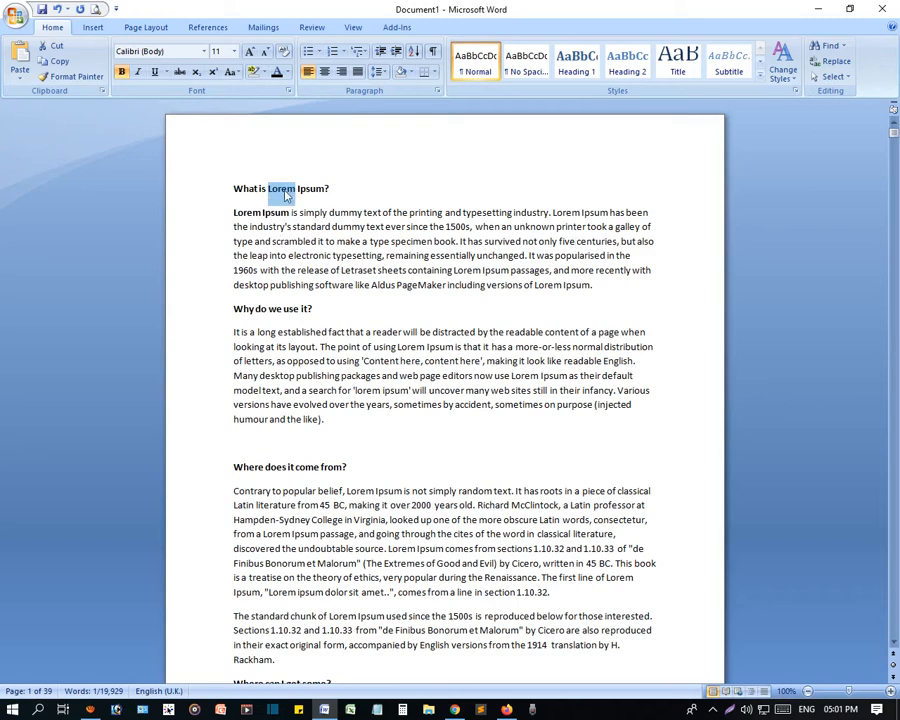
- Open Find for "Lorem", expand its search options, and move the dialog clear of the first heading
click(830, 48)
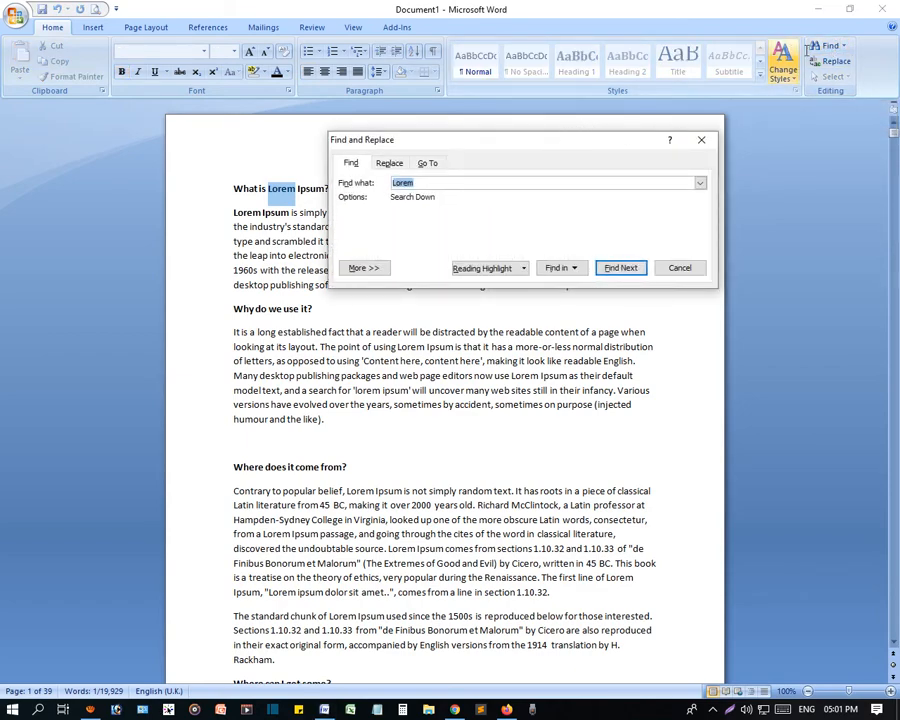
click(701, 140)
click(467, 308)
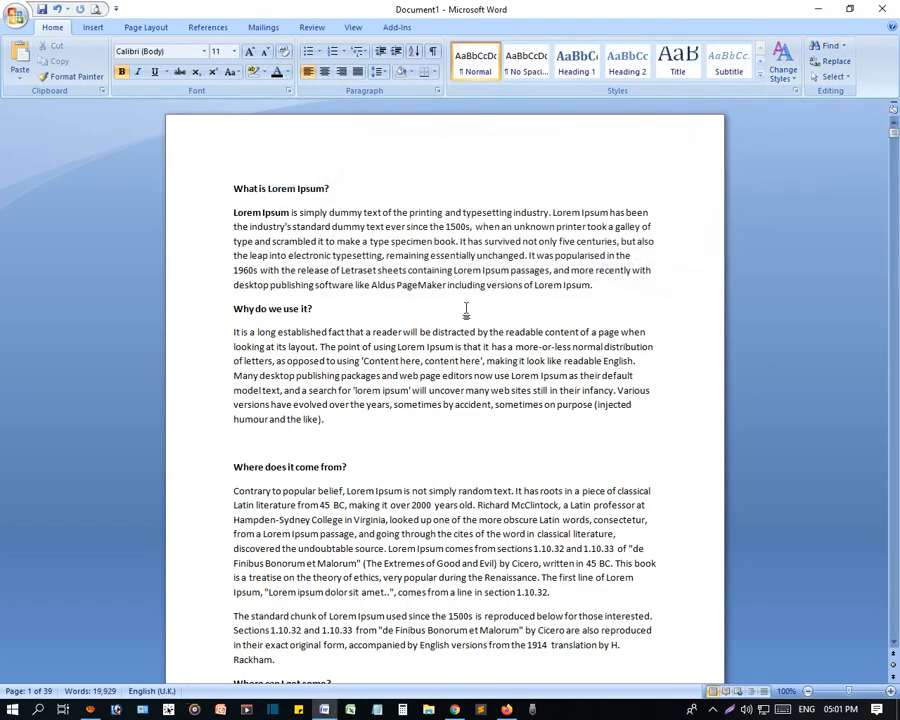
key(ctrl+f)
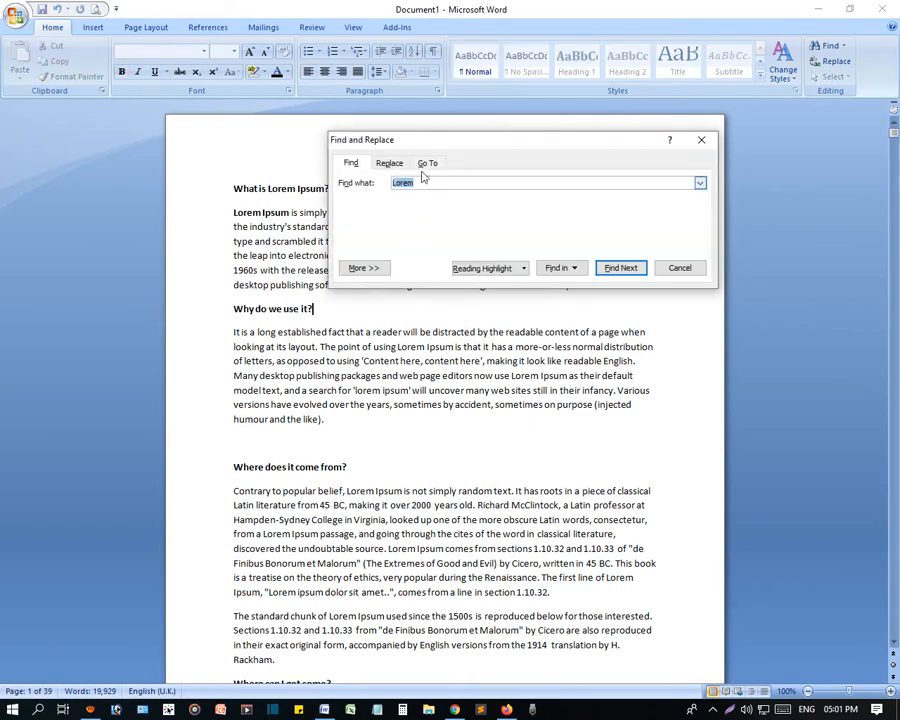
click(420, 184)
click(368, 267)
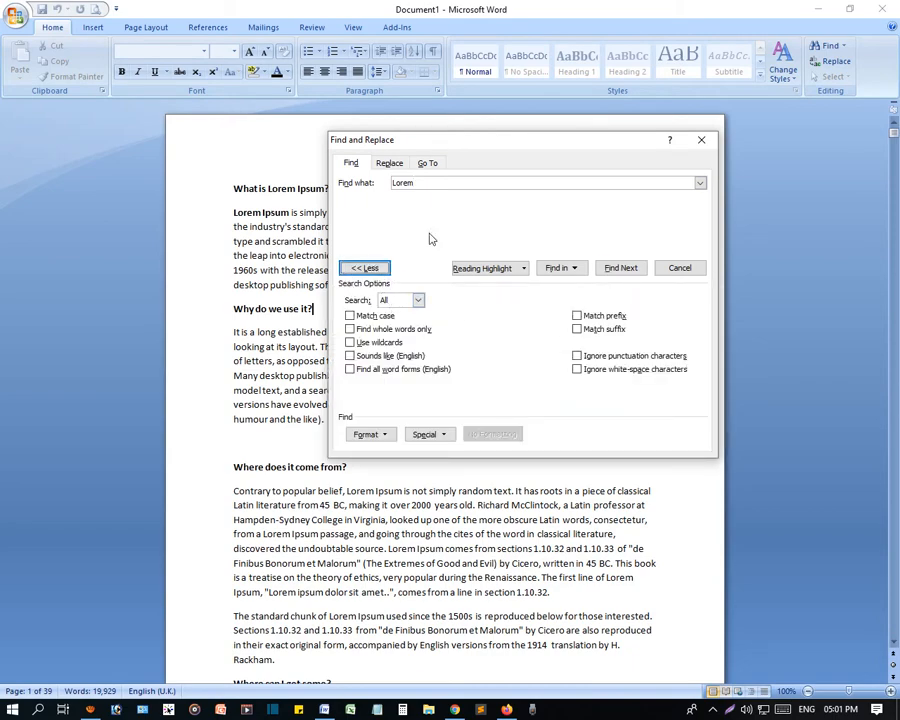
drag(464, 144, 619, 49)
click(270, 196)
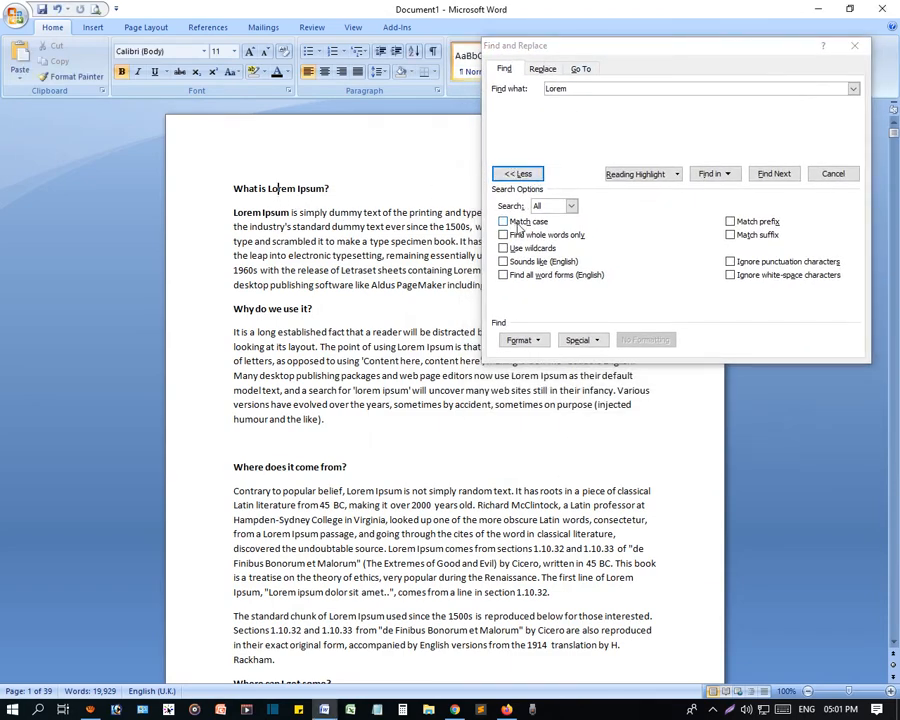
- Try the Match case and Find whole words only options for the "Lorem" search, clearing each one again
click(506, 223)
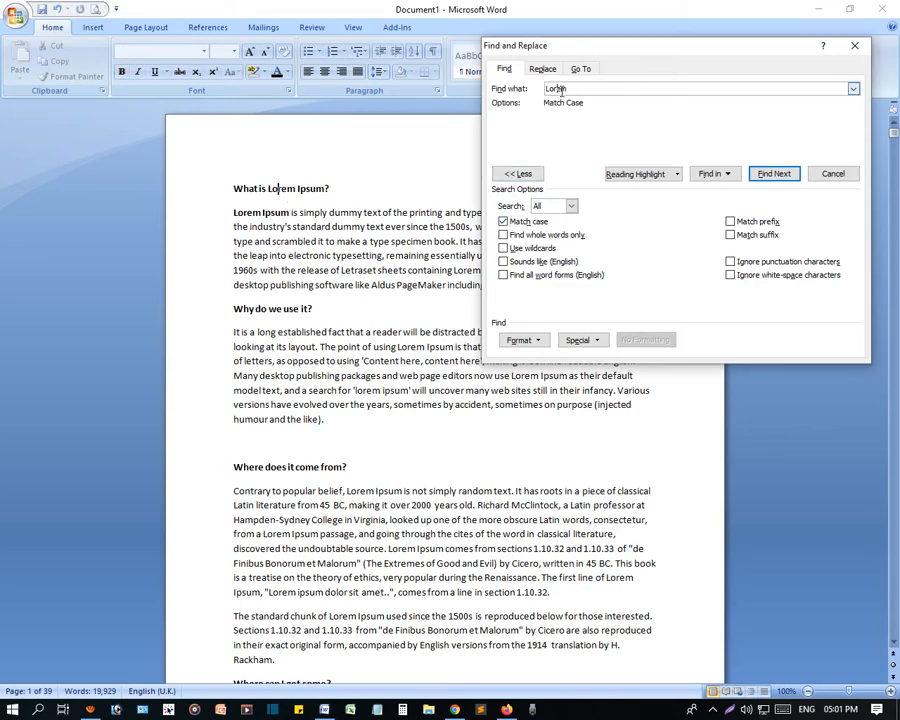
drag(570, 88, 542, 90)
click(503, 222)
click(504, 235)
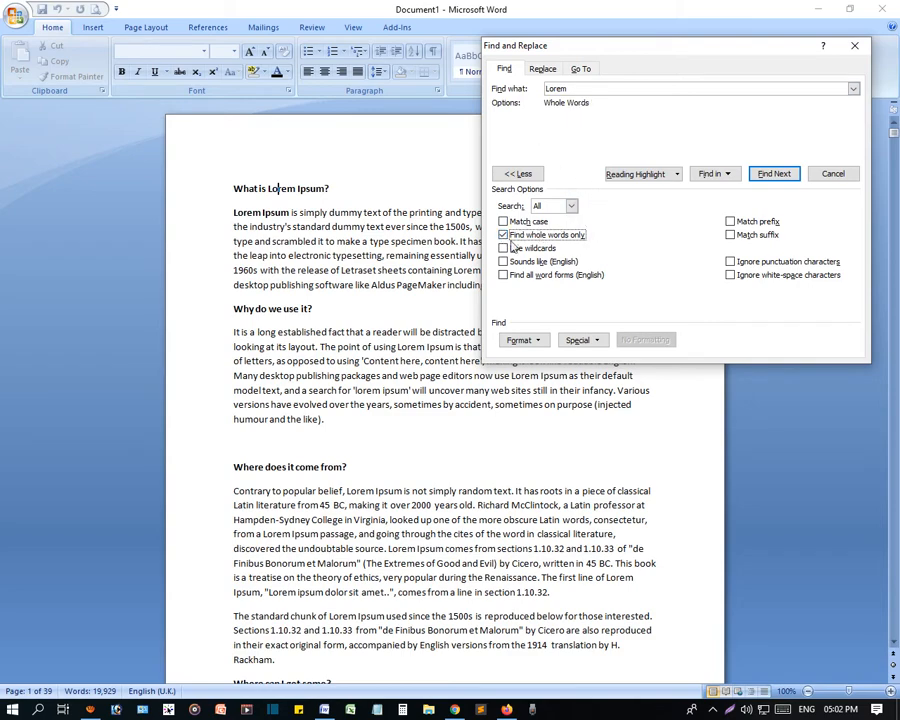
click(504, 235)
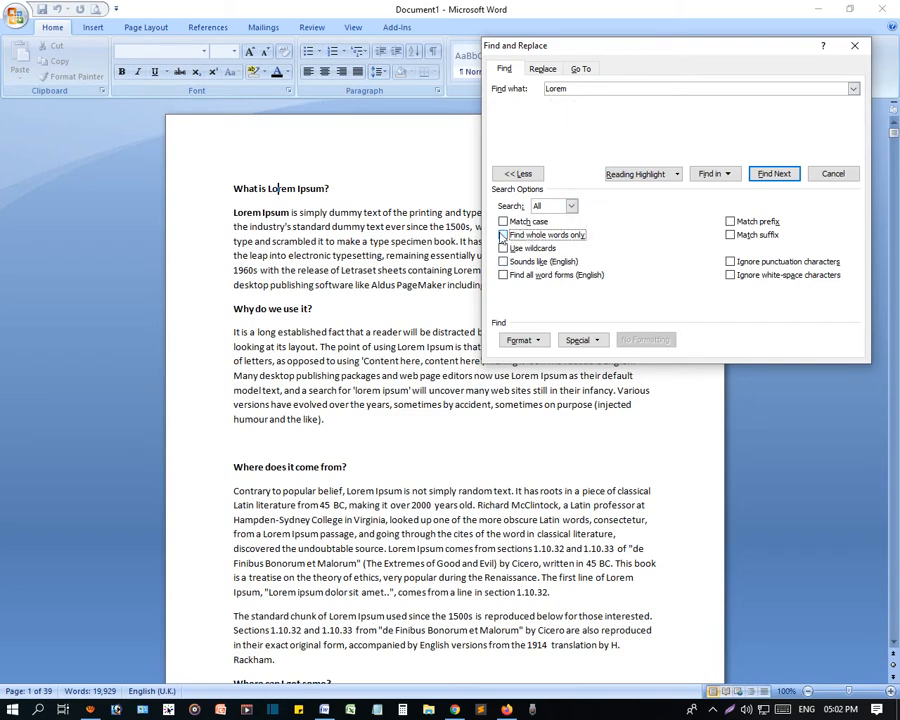
- Try Use wildcards and Sounds like (English), clearing each again, and enable Find all word forms (English)
click(504, 248)
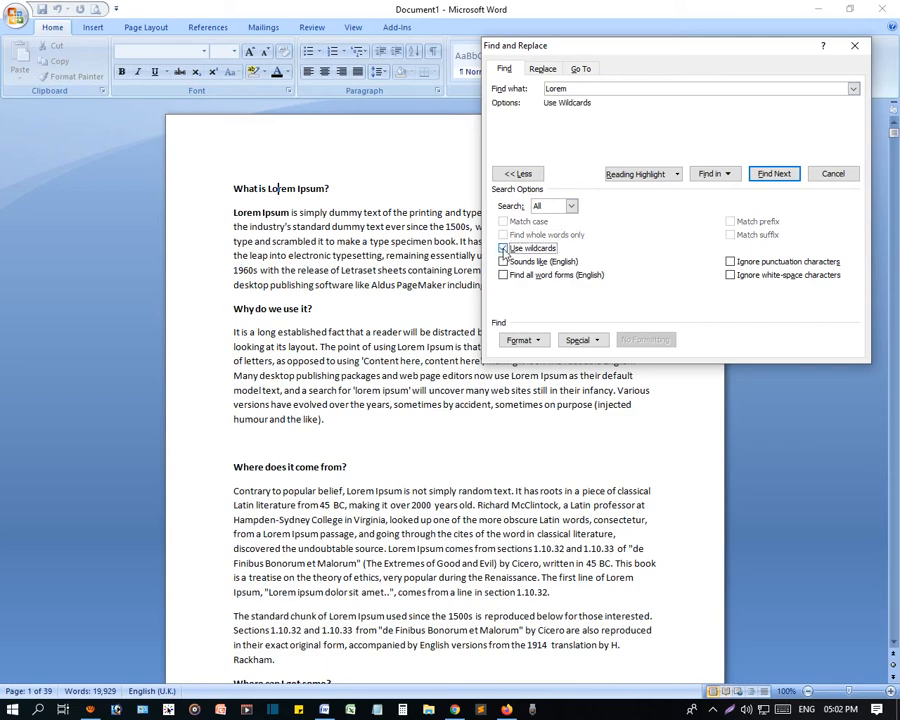
click(504, 248)
click(504, 261)
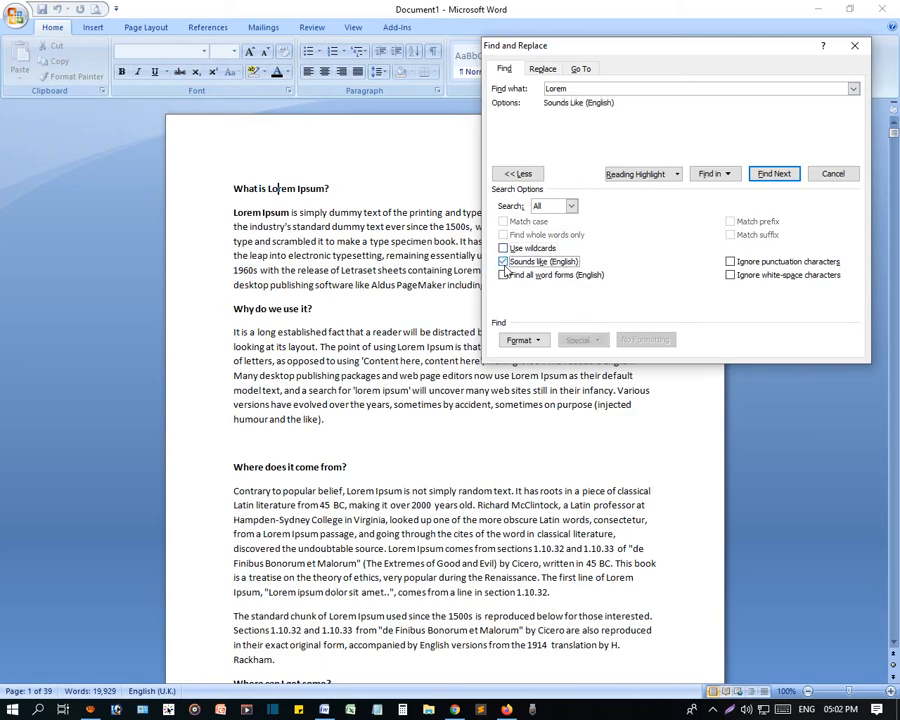
click(504, 261)
click(504, 275)
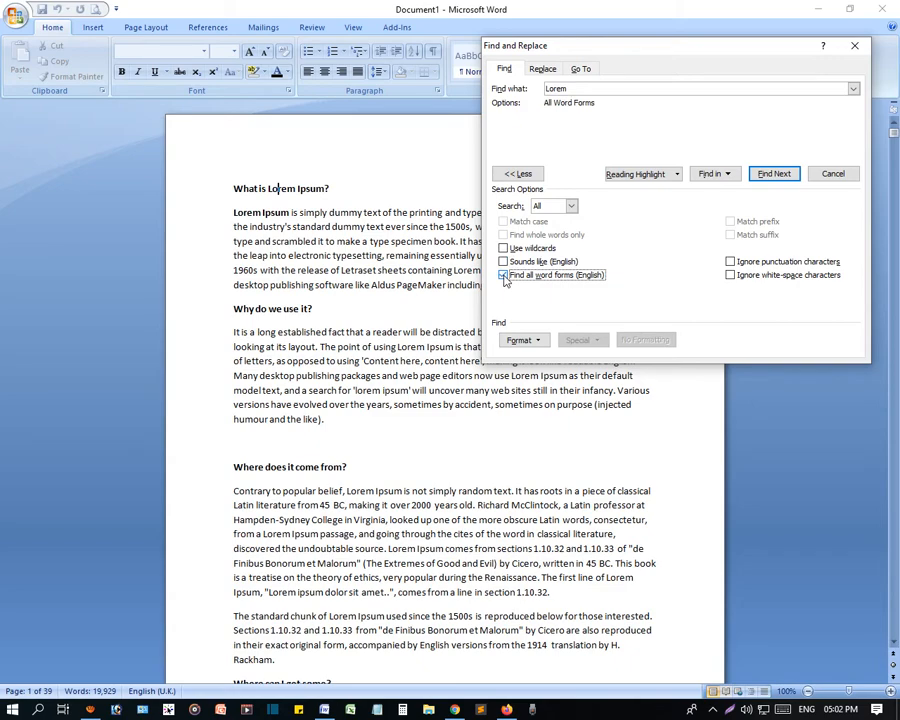
- Turn off Find all word forms (English) and apply the reading highlight to every "Lorem" in the document
click(504, 276)
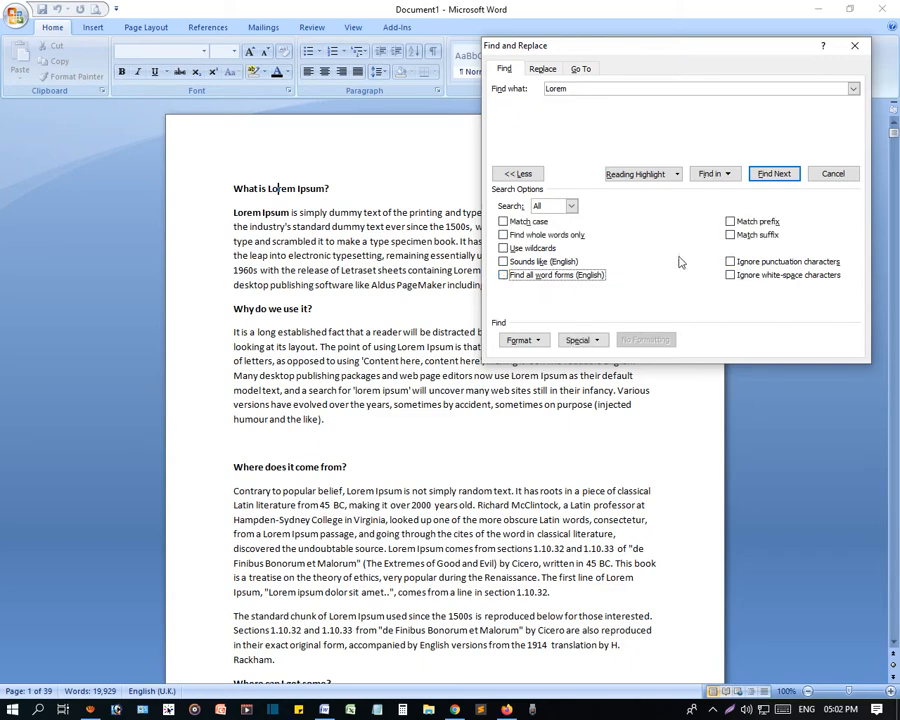
click(641, 174)
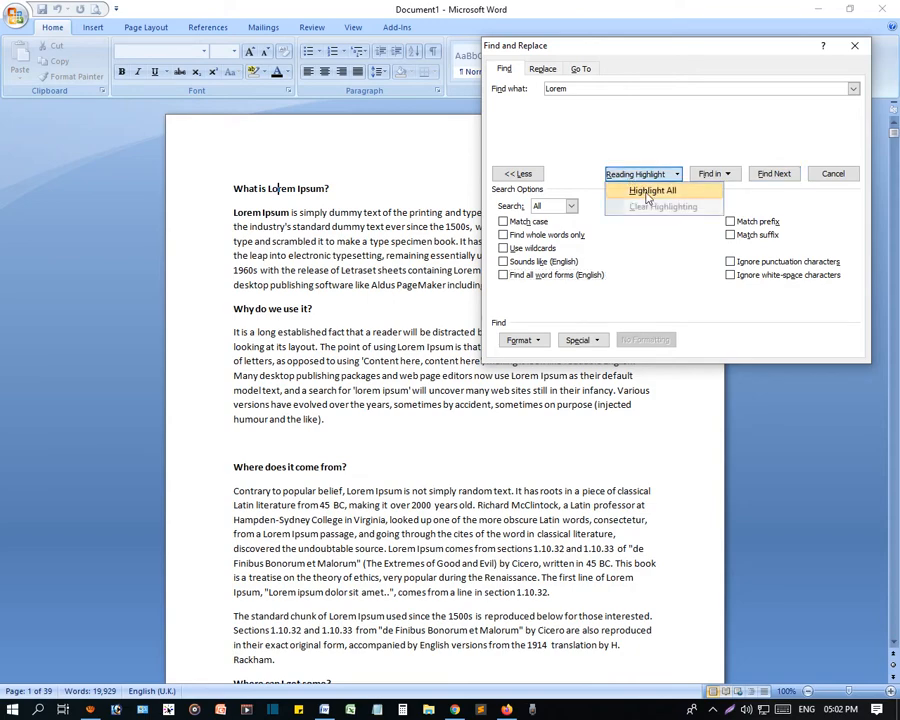
click(653, 191)
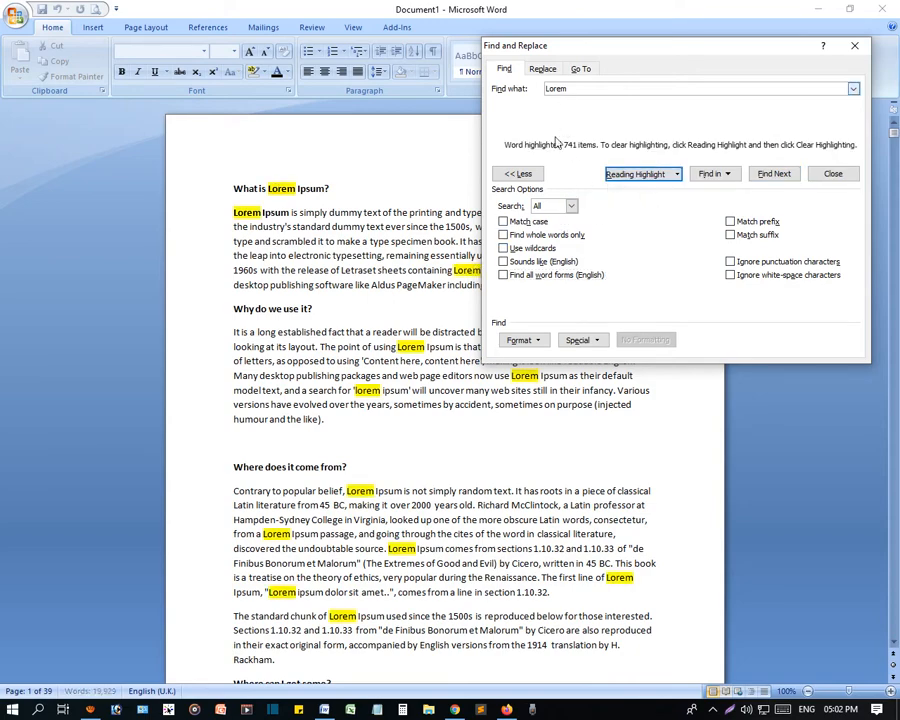
- Clear the reading highlight from all "Lorem" matches
click(645, 174)
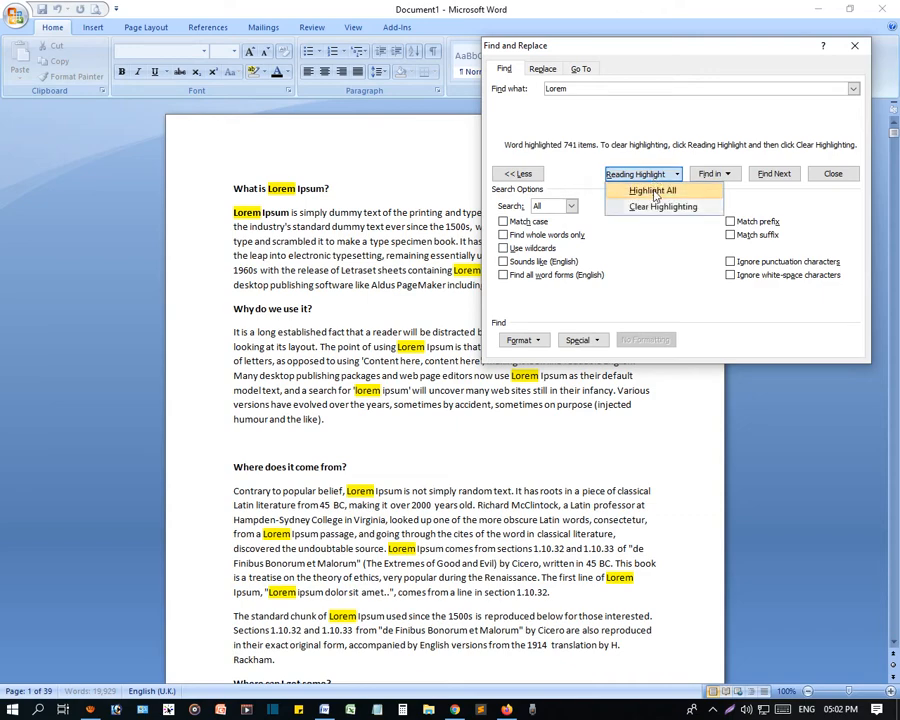
click(655, 208)
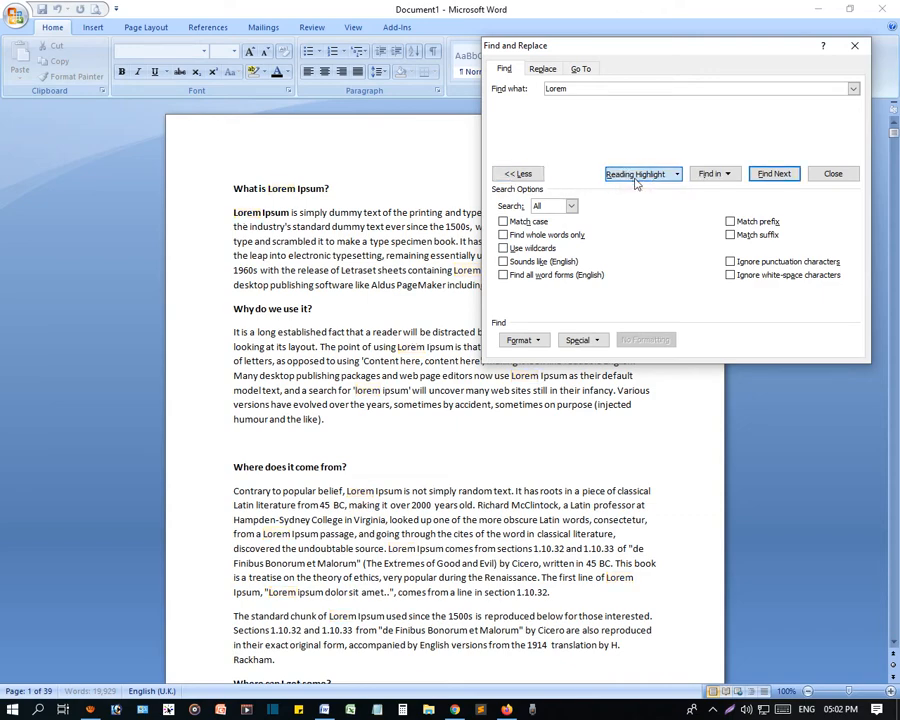
click(636, 176)
click(640, 244)
- Select every "Lorem" in the main document with Find in and look over the selected words
click(709, 177)
click(720, 192)
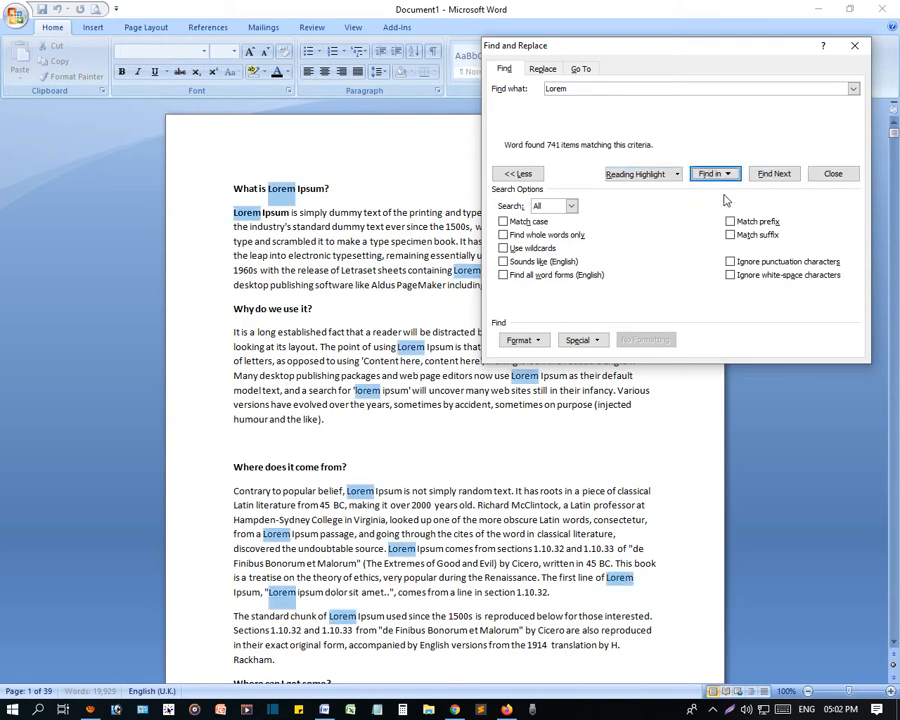
scroll(458, 470, down, 12)
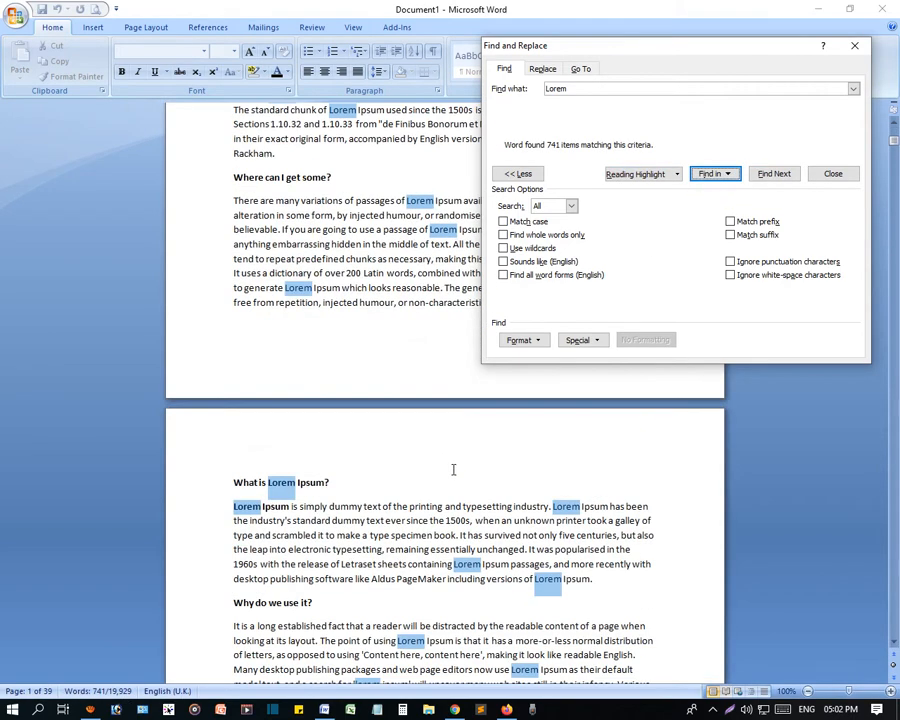
scroll(458, 470, up, 7)
- Try Find in for "Lorem" within the current selection, and run it on the main document again
click(726, 177)
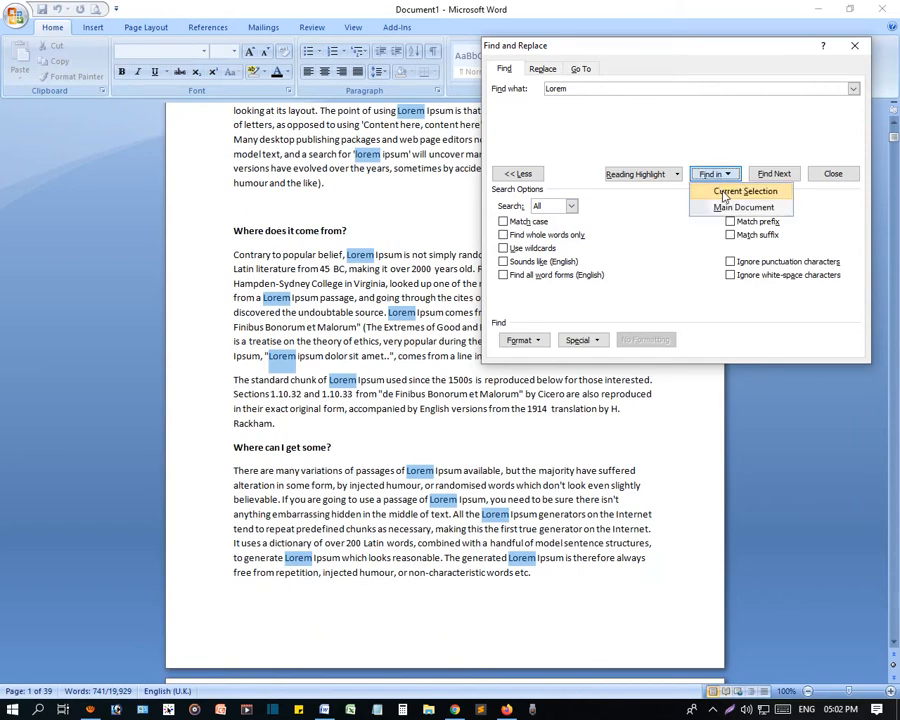
click(724, 195)
scroll(350, 195, up, 2)
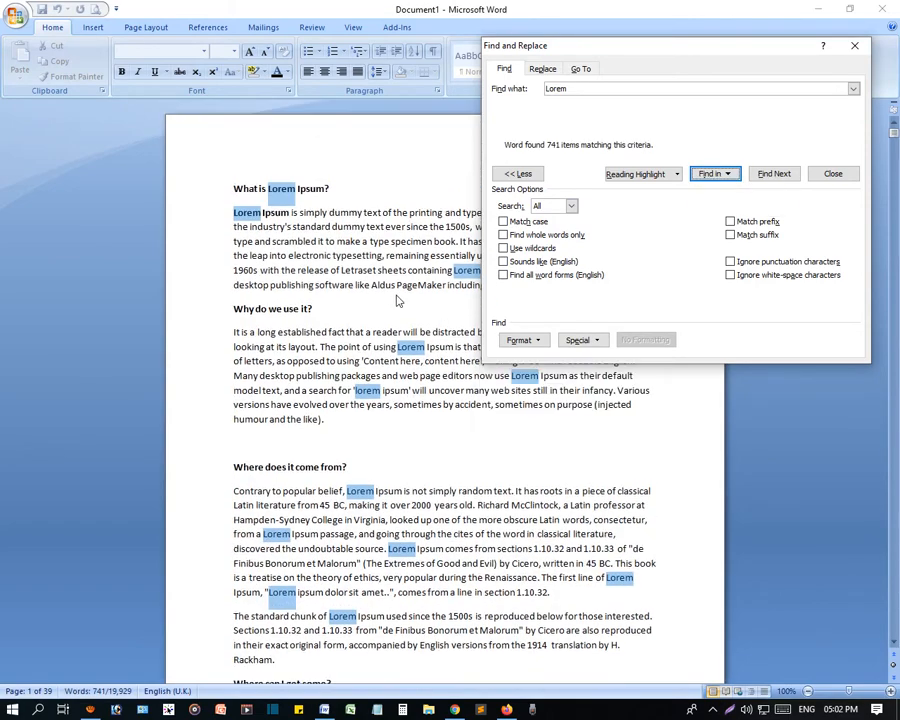
click(727, 175)
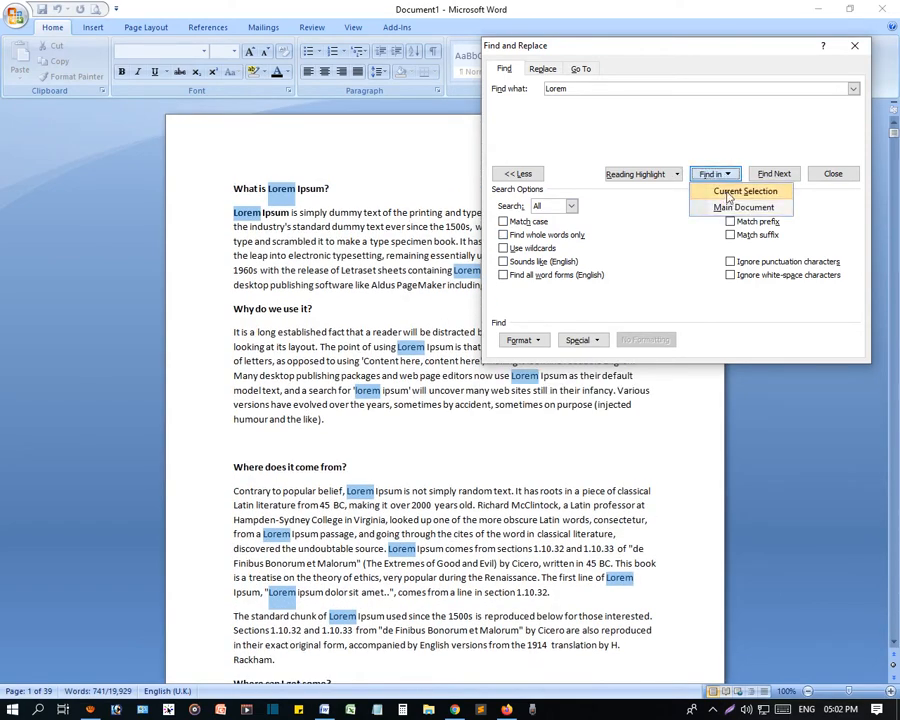
click(727, 191)
click(727, 175)
click(743, 207)
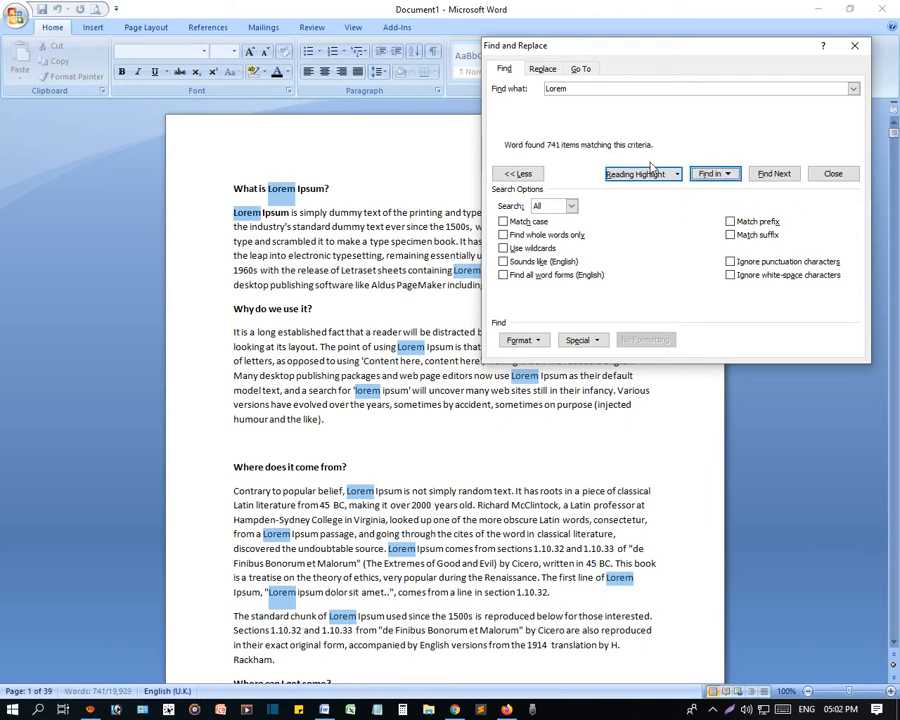
- Close Find and Replace and deselect the "Lorem" matches, placing the cursor in the first heading after "Ipsum"
click(570, 90)
drag(576, 90, 545, 107)
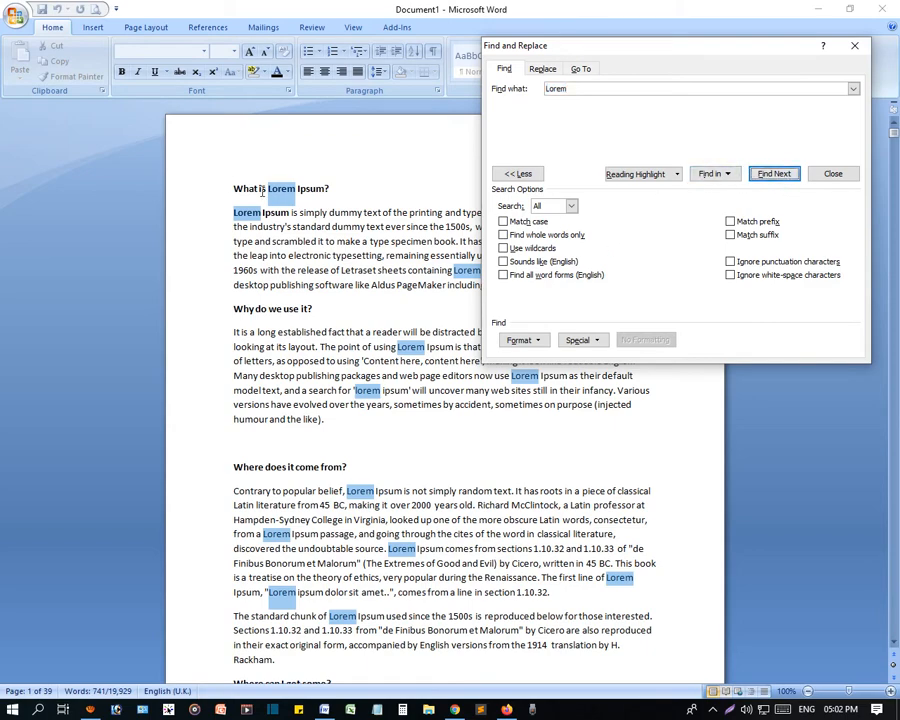
click(781, 176)
click(854, 45)
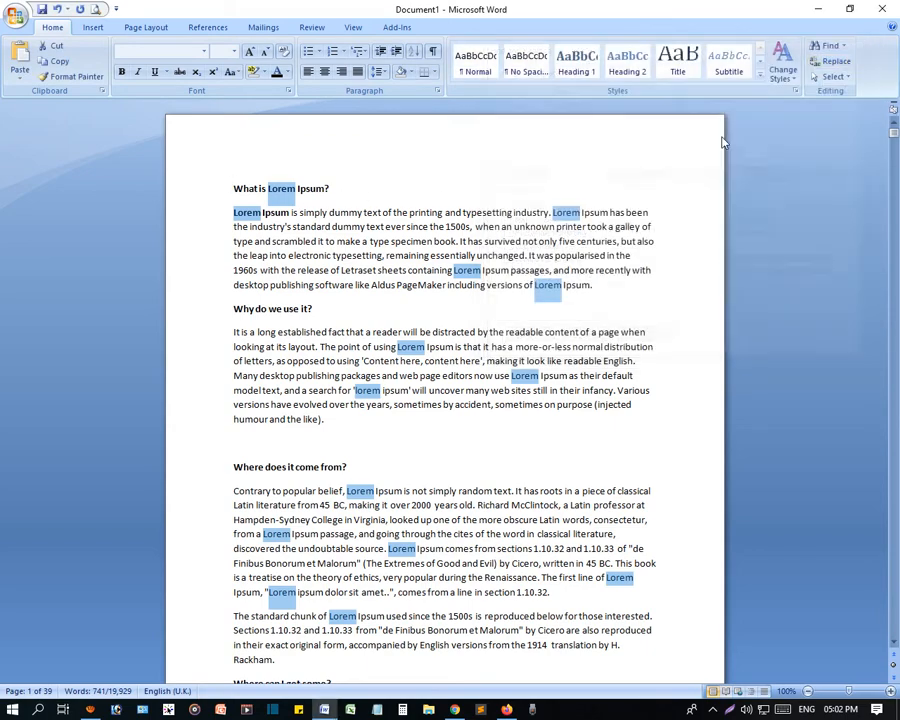
click(437, 212)
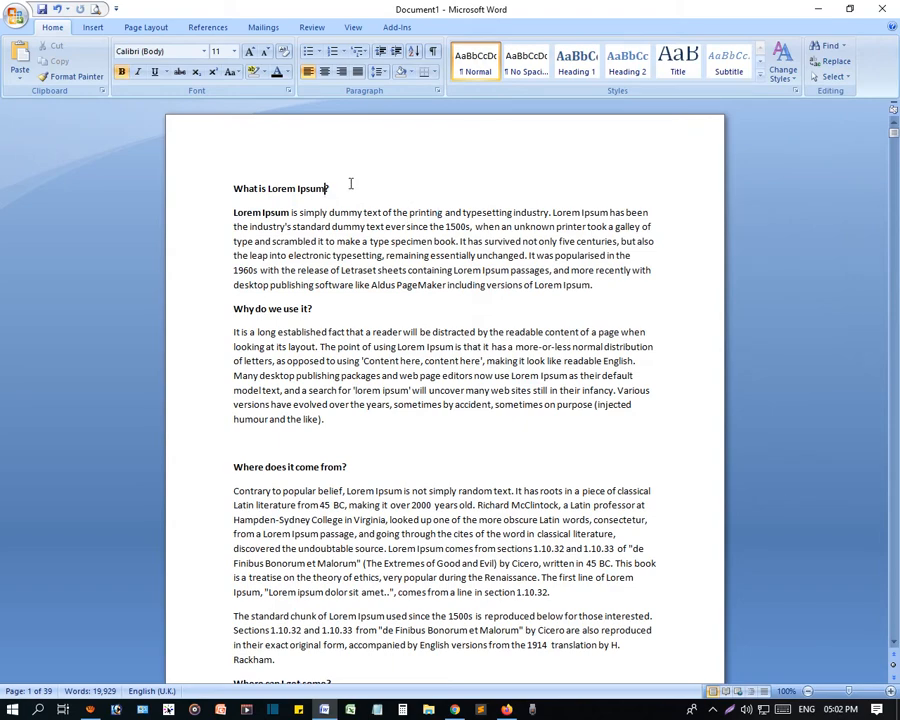
- Reopen Find with "Lorem" and go through the next four matches, up to the last one in the first paragraph
key(ctrl+f)
click(576, 88)
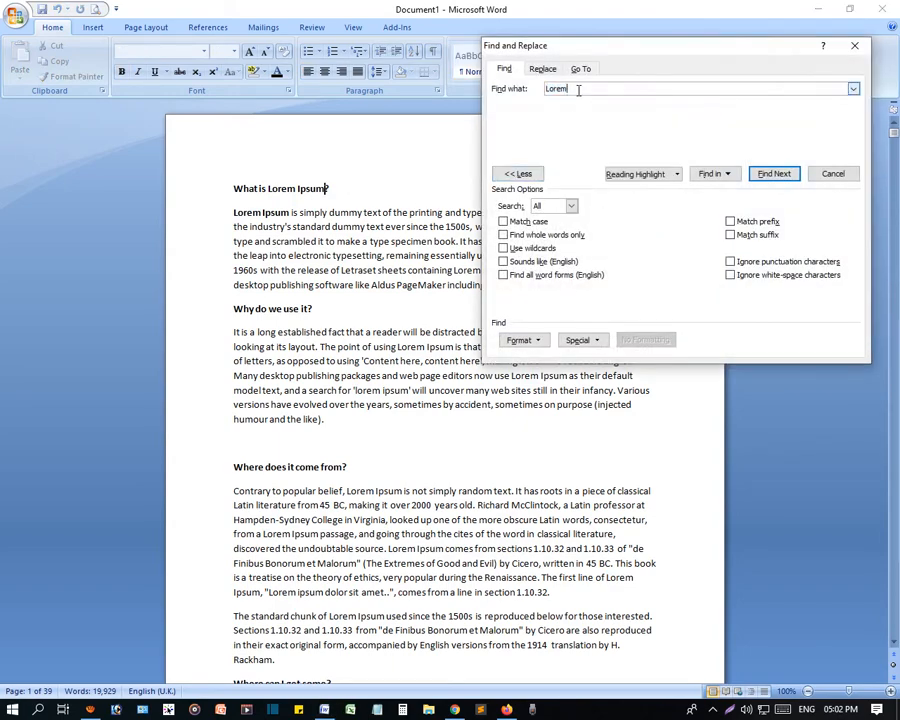
click(368, 188)
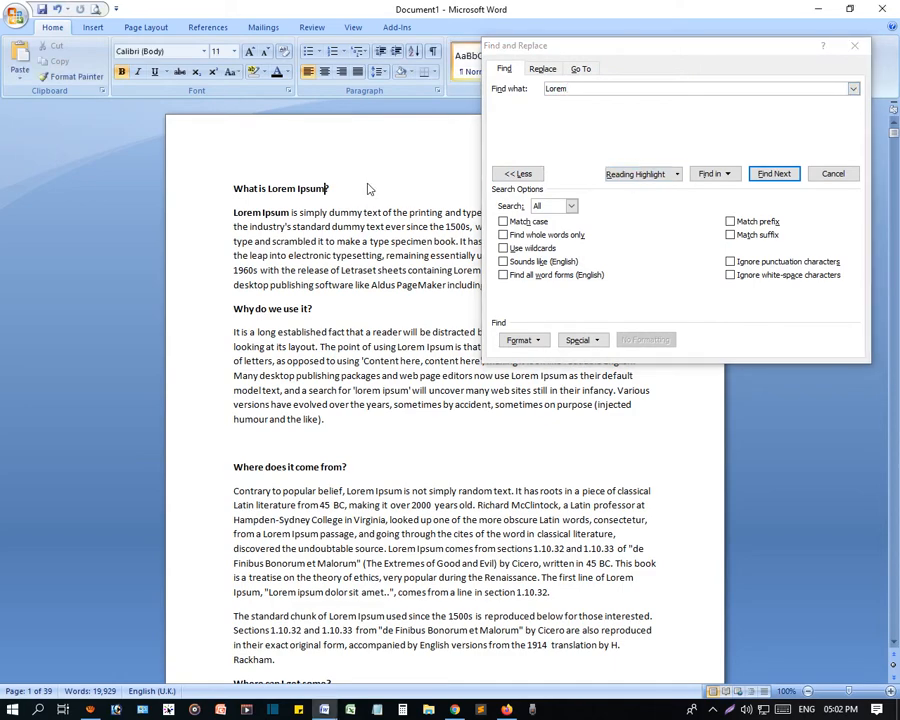
click(771, 174)
click(771, 174)
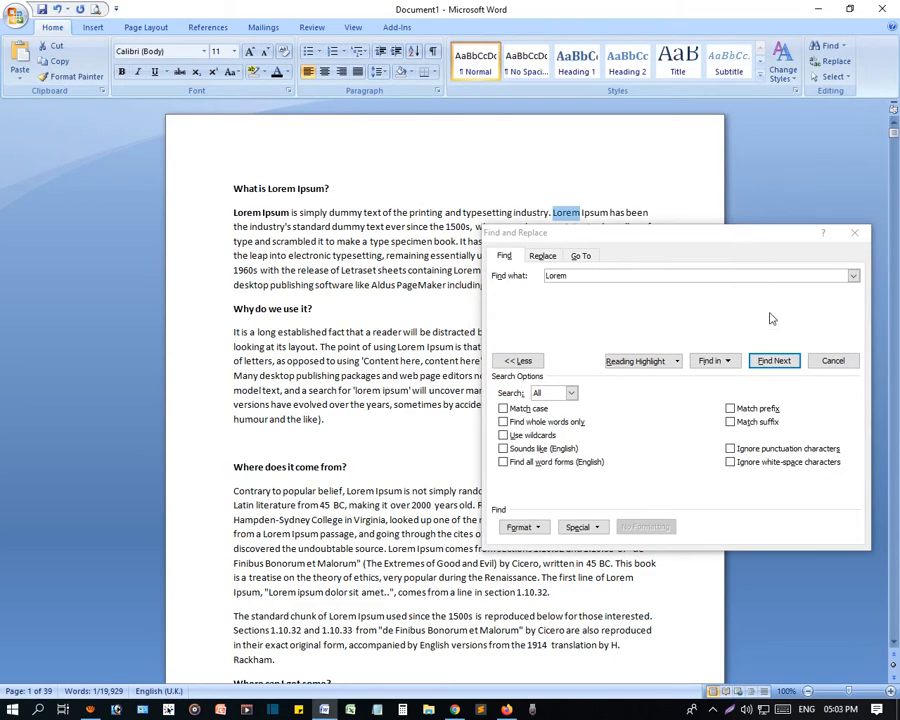
click(771, 362)
click(771, 362)
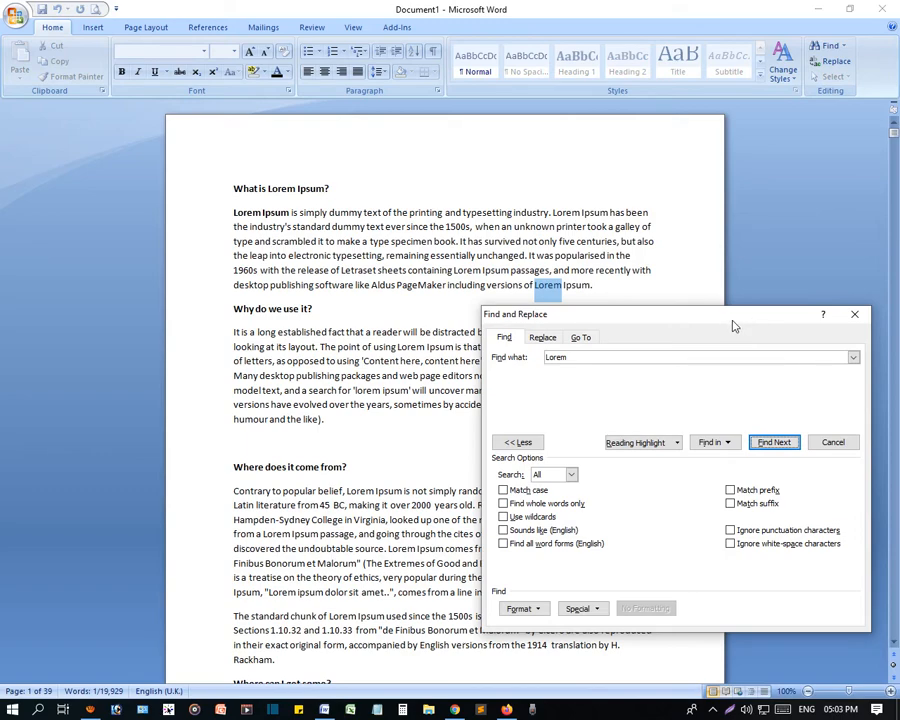
- Try hiding and showing the additional search options of Find and Replace
click(518, 442)
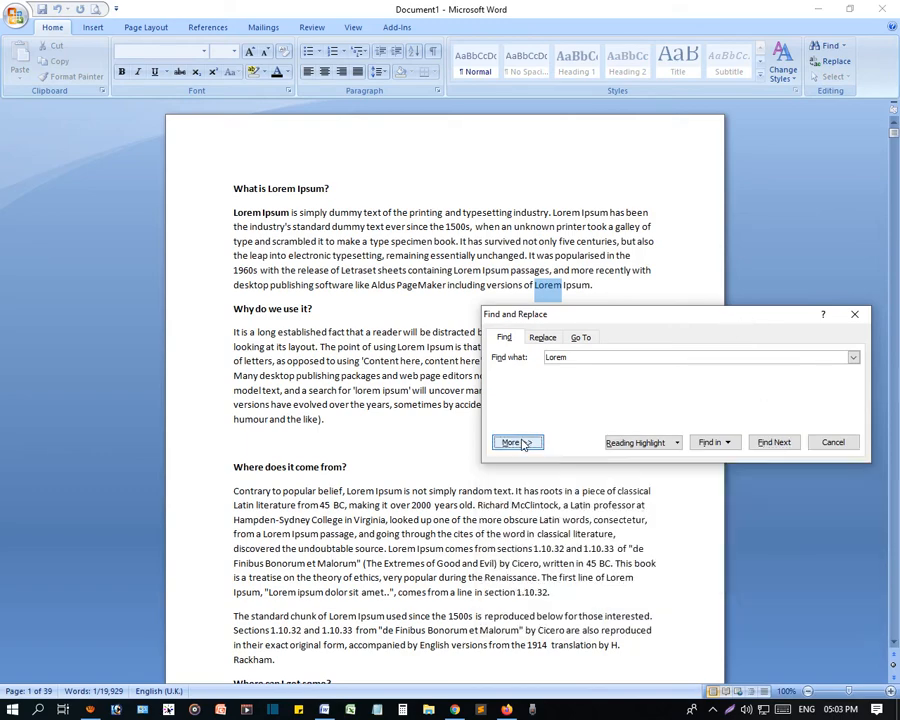
click(518, 442)
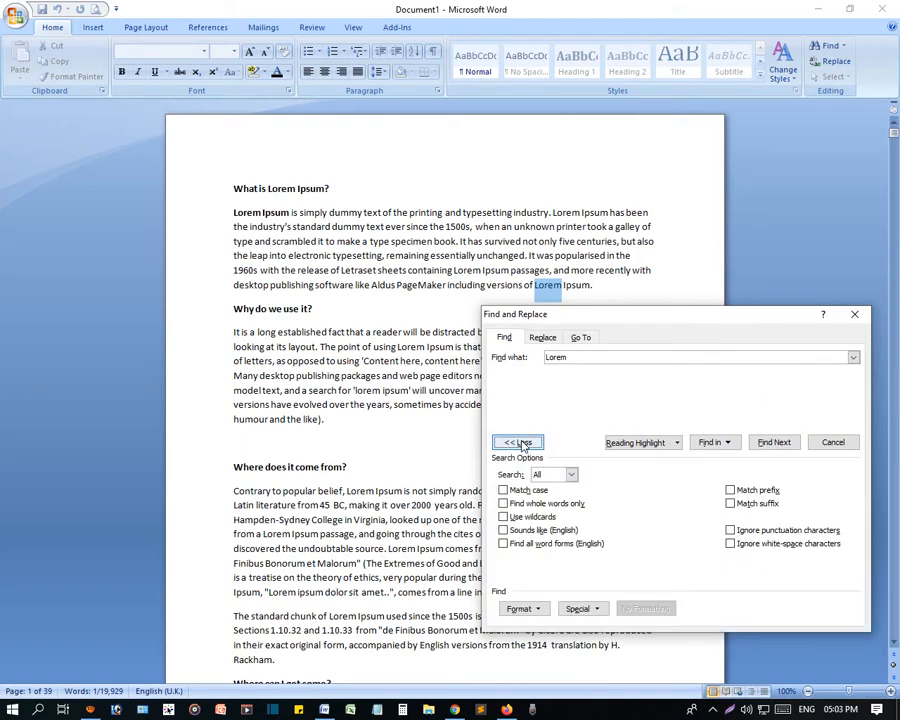
click(520, 443)
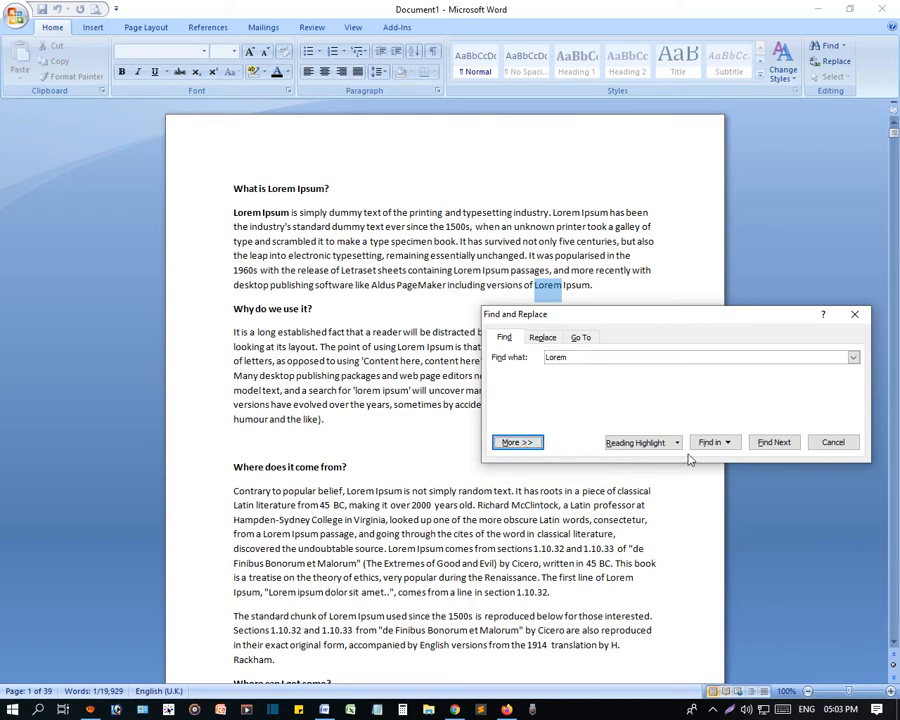
click(522, 442)
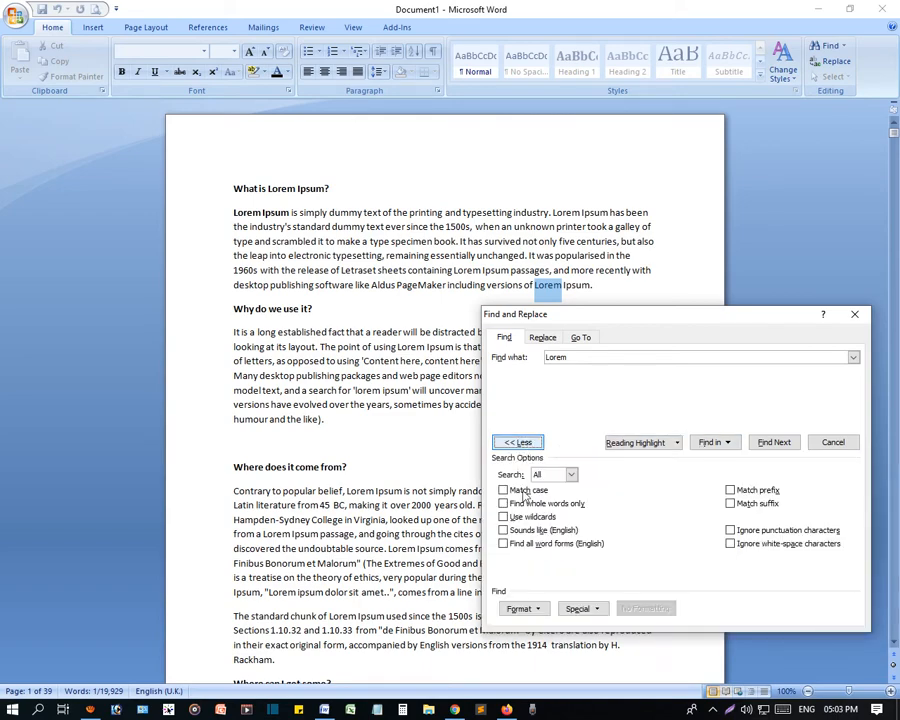
- Examine the Format and Special choices for the search, and hide the additional search options
click(530, 609)
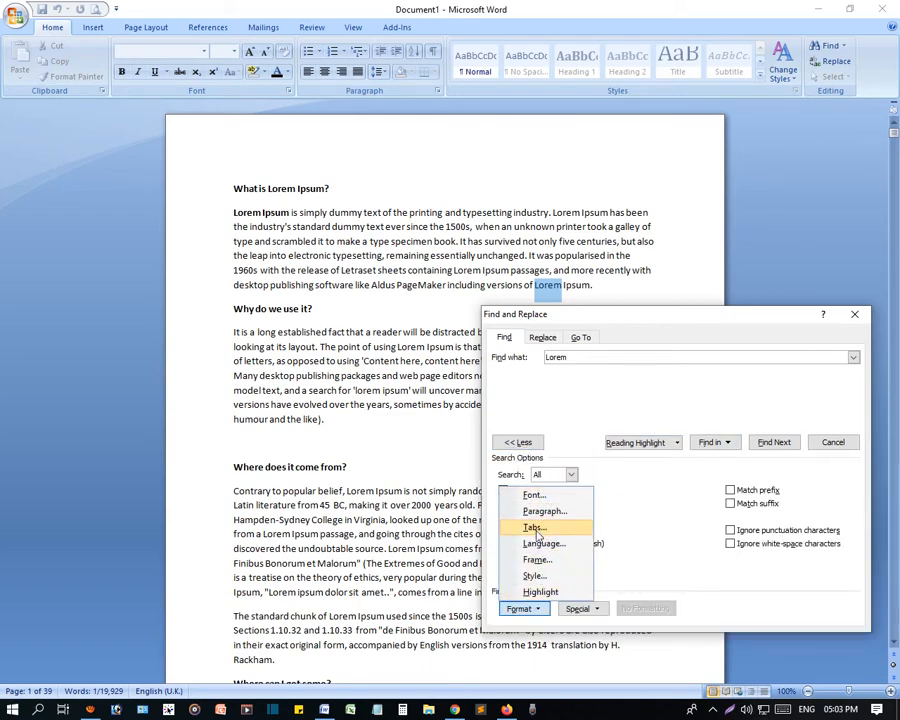
click(733, 608)
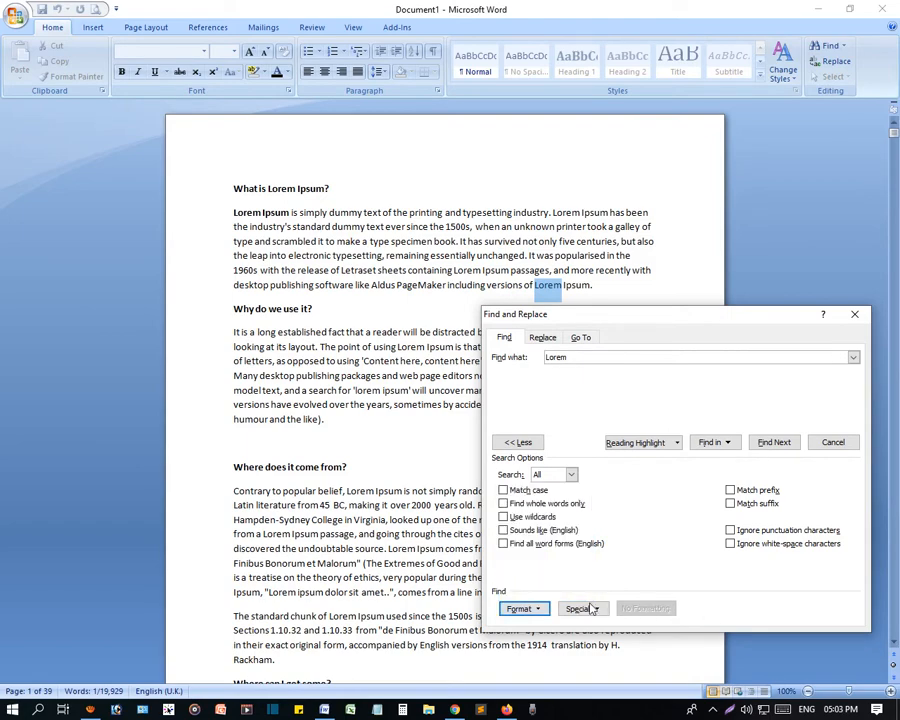
click(586, 609)
click(738, 605)
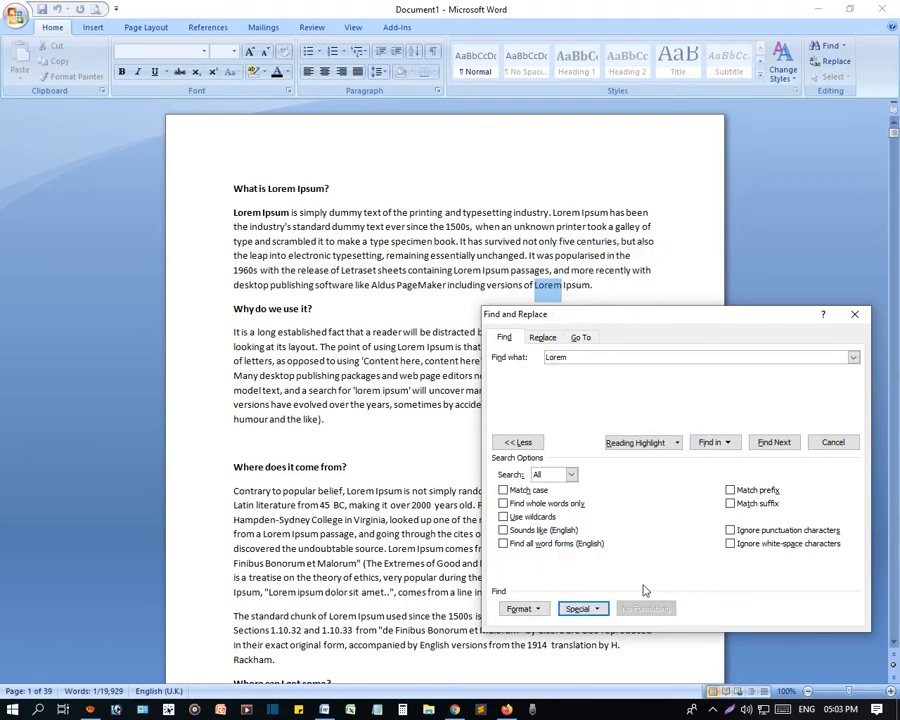
click(522, 444)
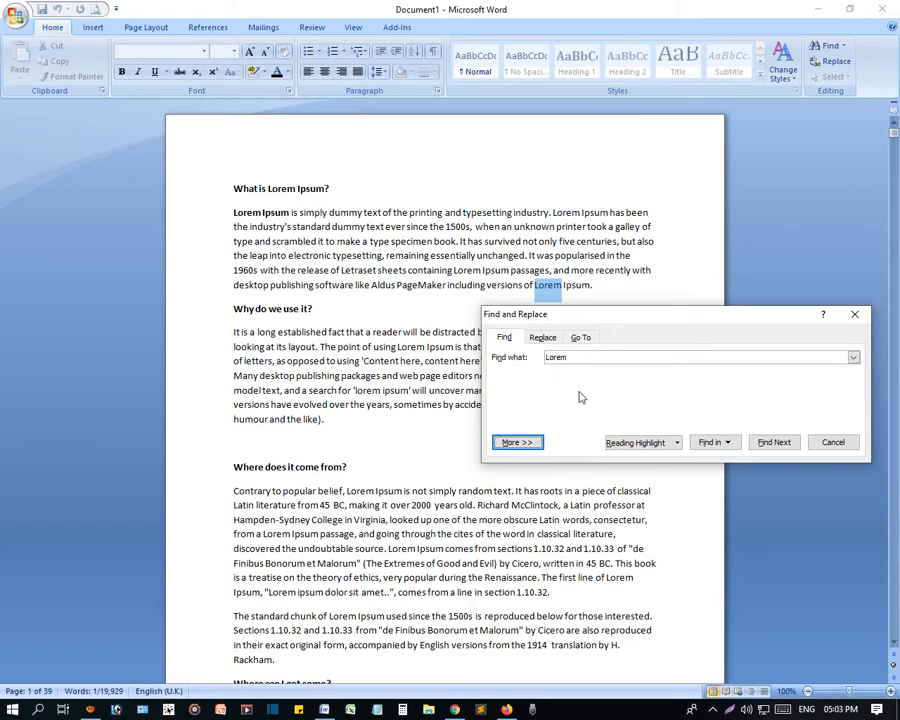
- Advance through the next "Lorem" matches to the first one under "Where does it come from?"
click(772, 443)
click(770, 447)
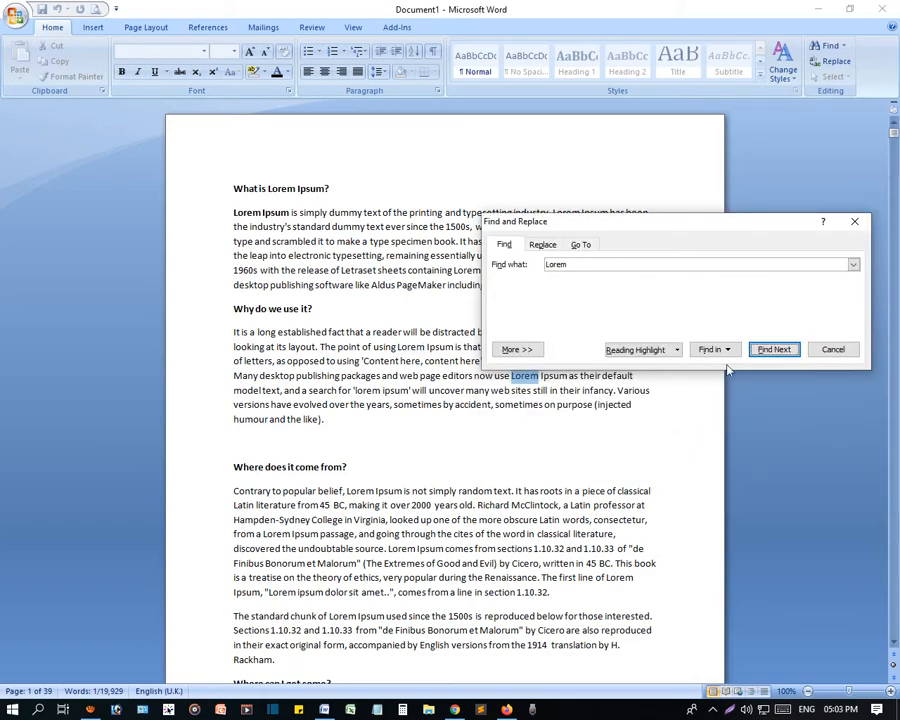
click(772, 349)
click(775, 351)
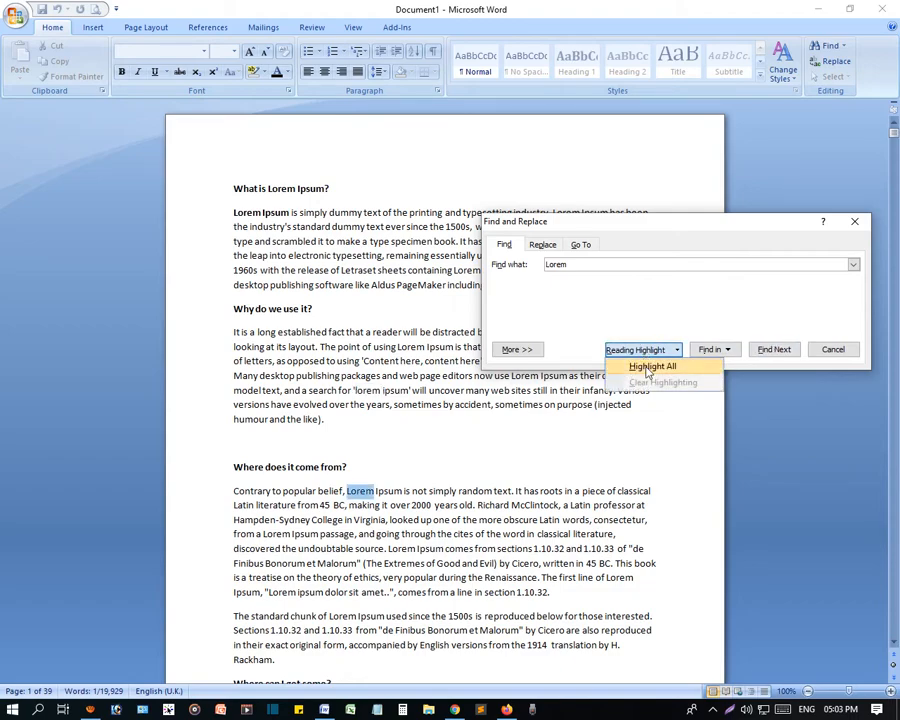
- Apply the reading highlight to all "Lorem" matches, look through the pages, and return to the document's beginning
click(652, 366)
scroll(455, 528, down, 10)
scroll(457, 530, down, 20)
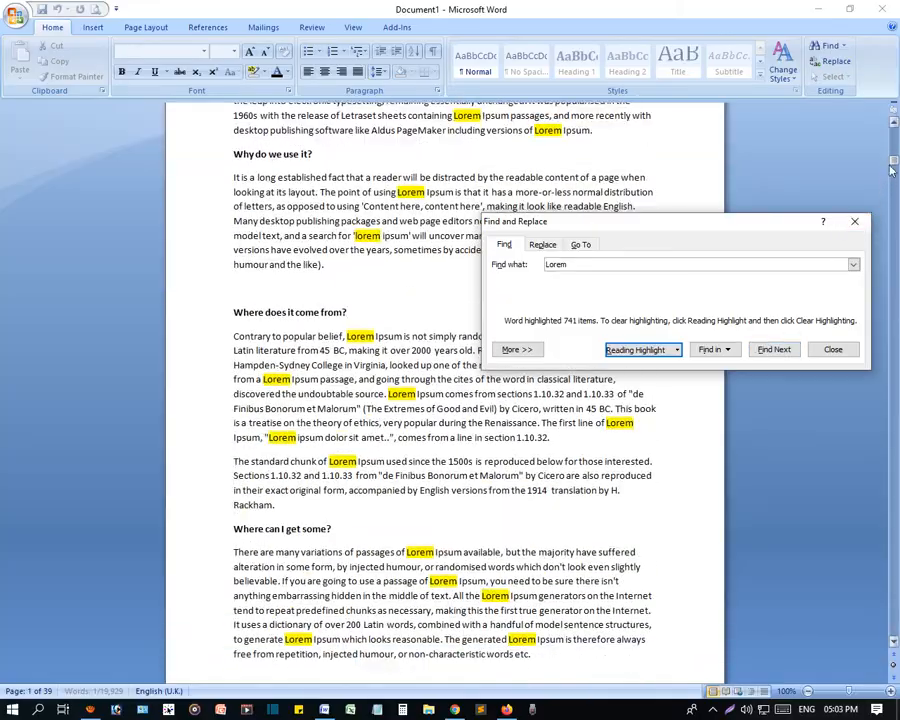
drag(893, 162, 894, 122)
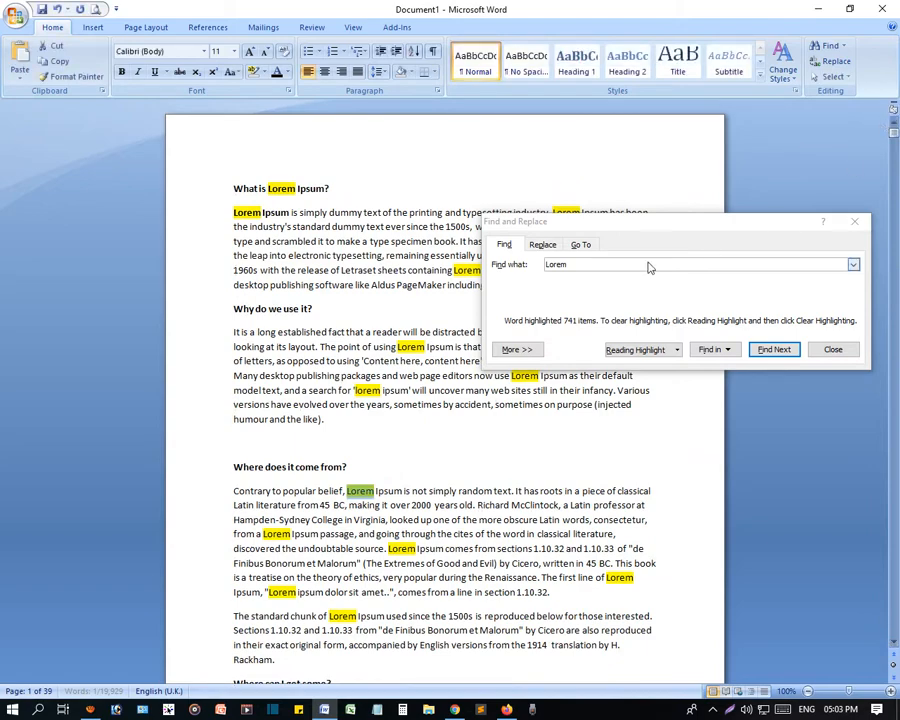
- Reapply the reading highlight to all "Lorem" matches from the Find and Replace dialog
click(516, 334)
click(643, 349)
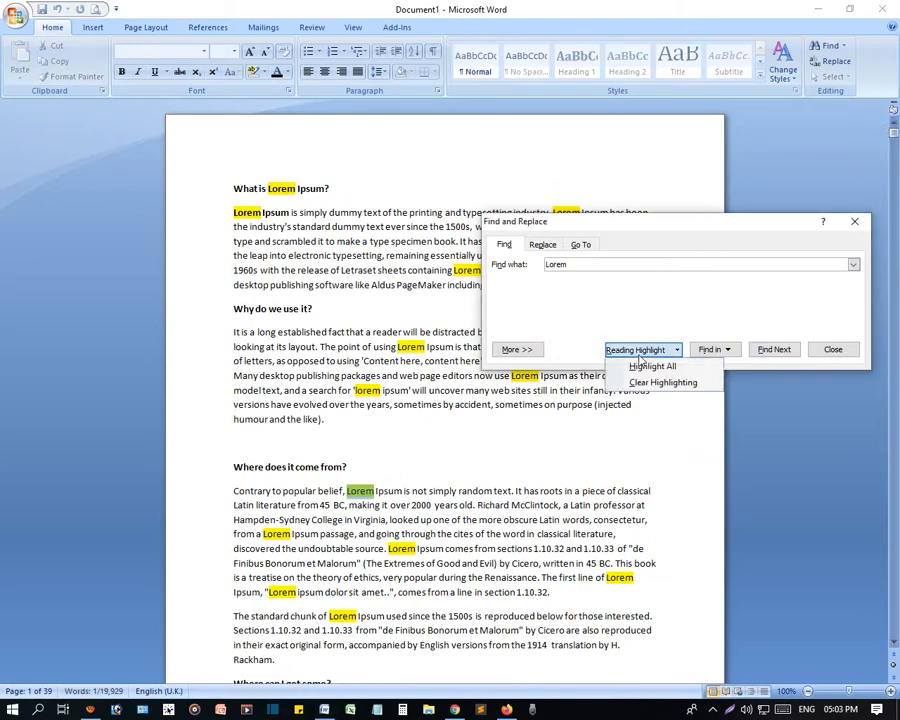
click(648, 367)
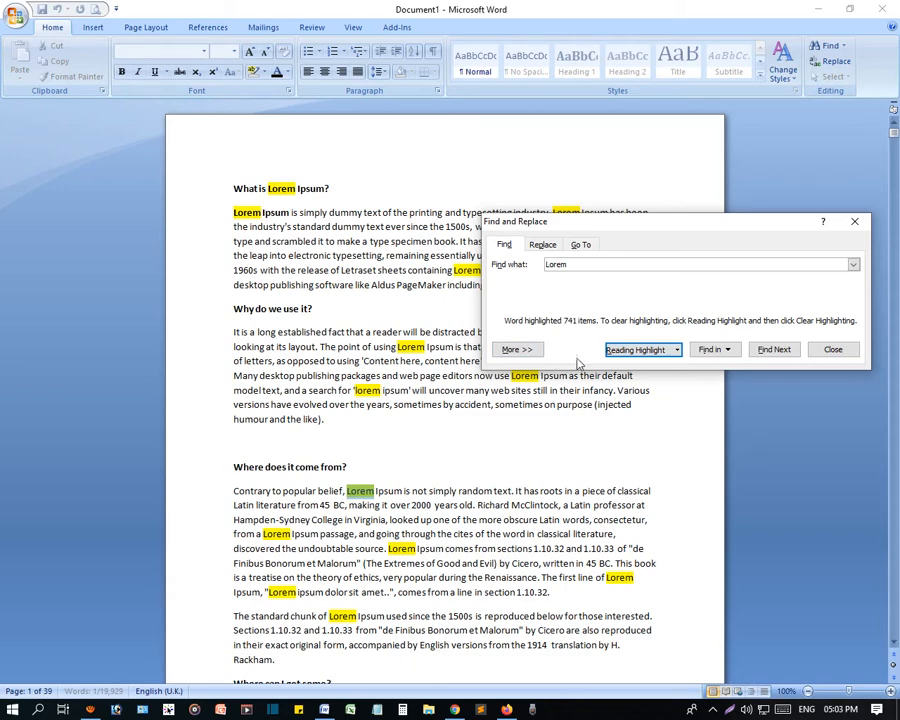
- Turn on Match case for the search and apply the reading highlight to all "Lorem" matches
double_click(555, 264)
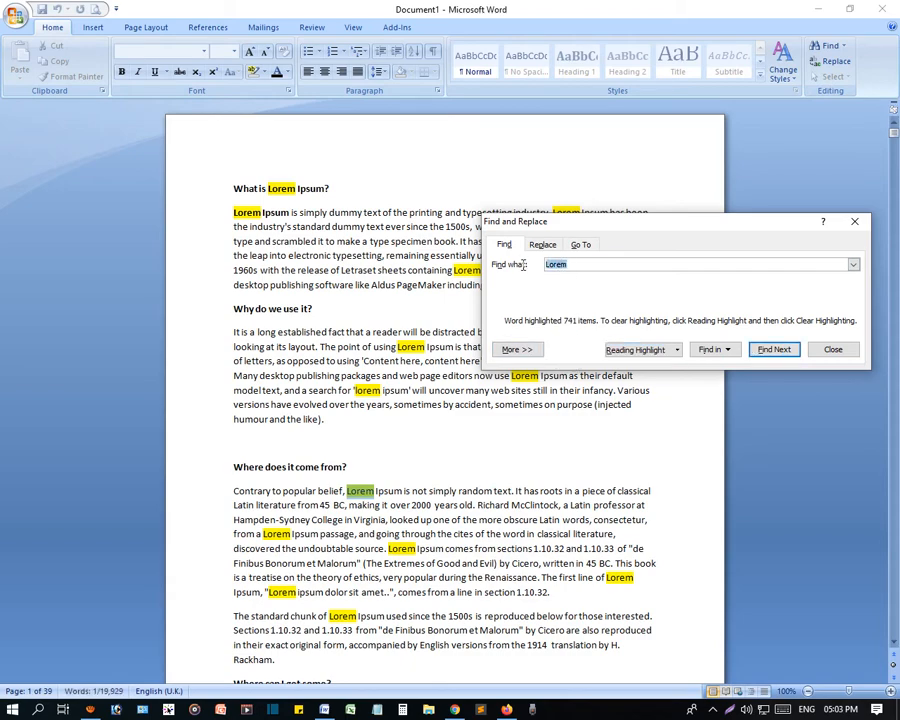
click(516, 349)
click(504, 398)
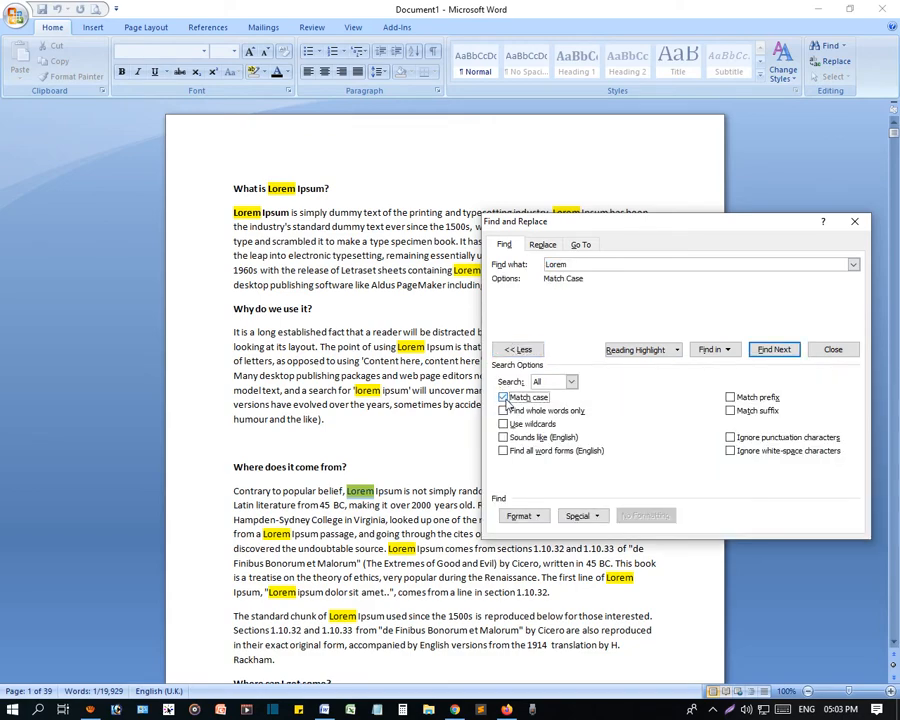
click(678, 350)
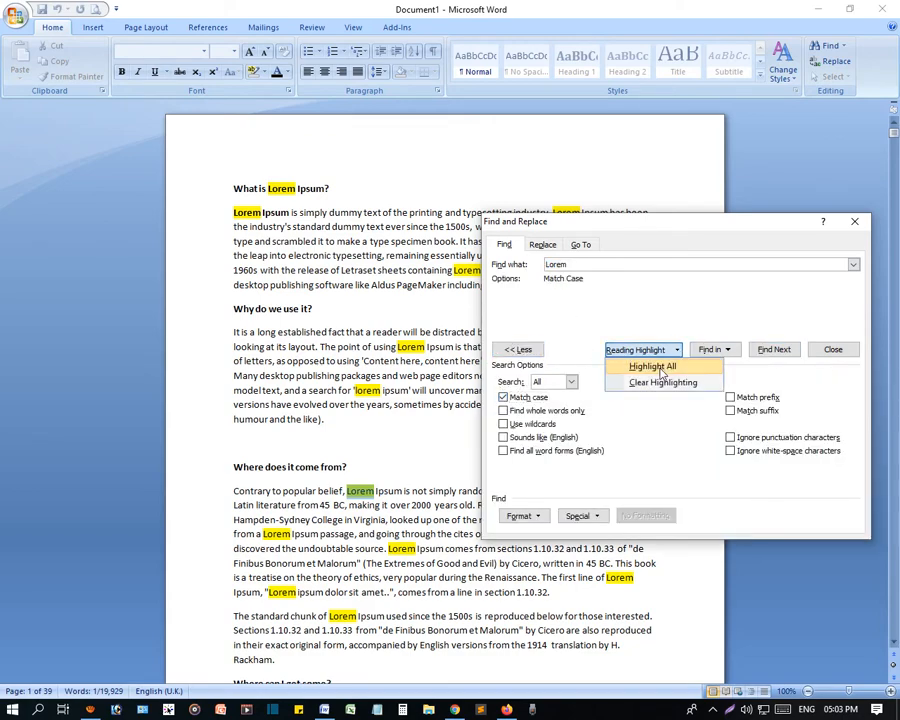
click(650, 364)
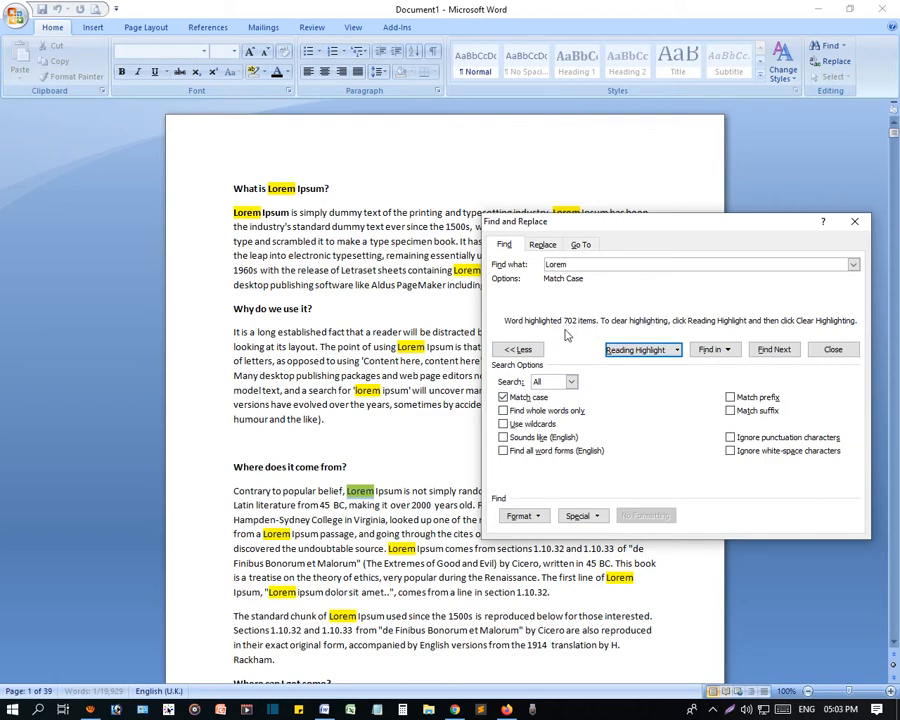
- Change the search term to lowercase "lorem" and apply the reading highlight to all case-sensitive matches
click(547, 267)
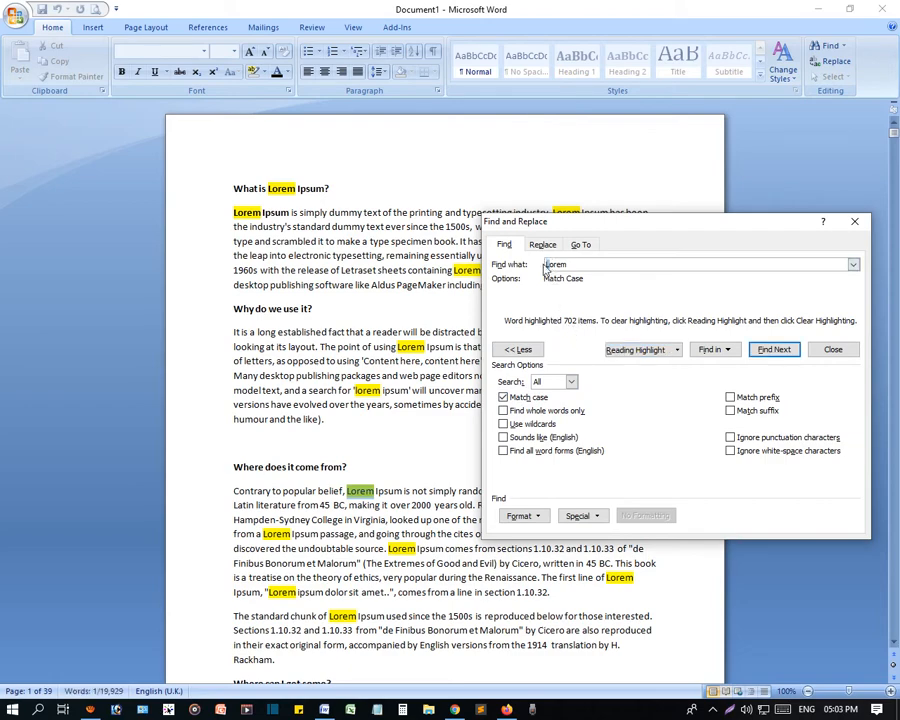
key(Delete)
text(l)
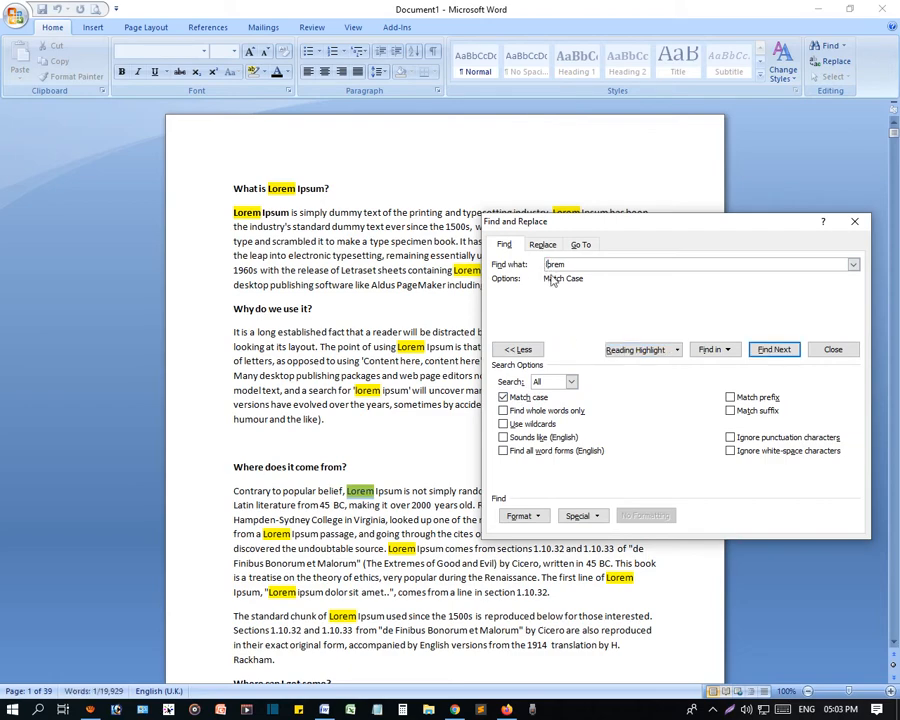
click(645, 350)
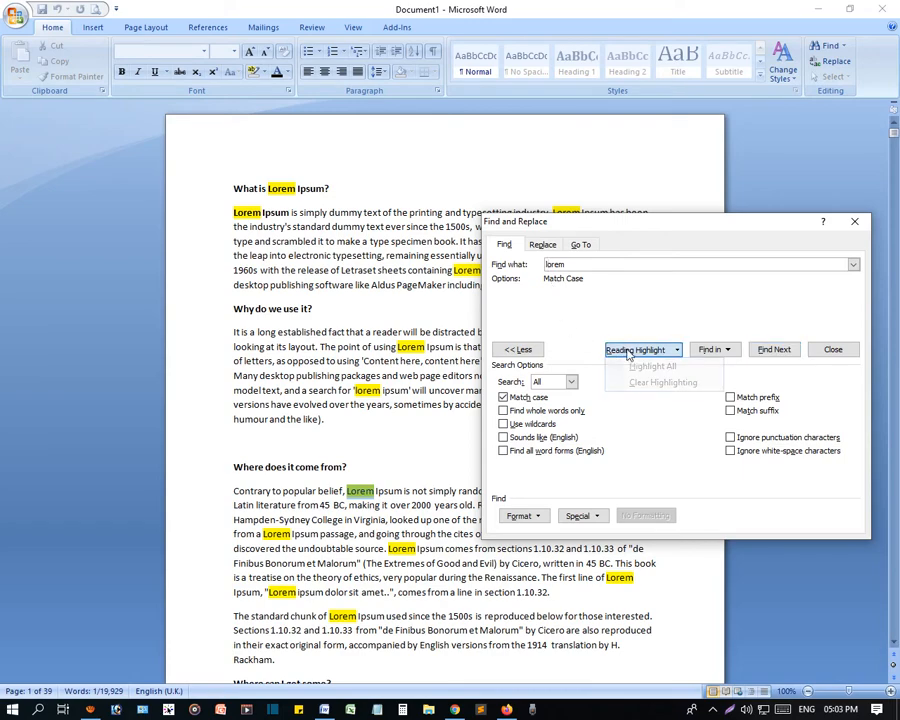
click(640, 366)
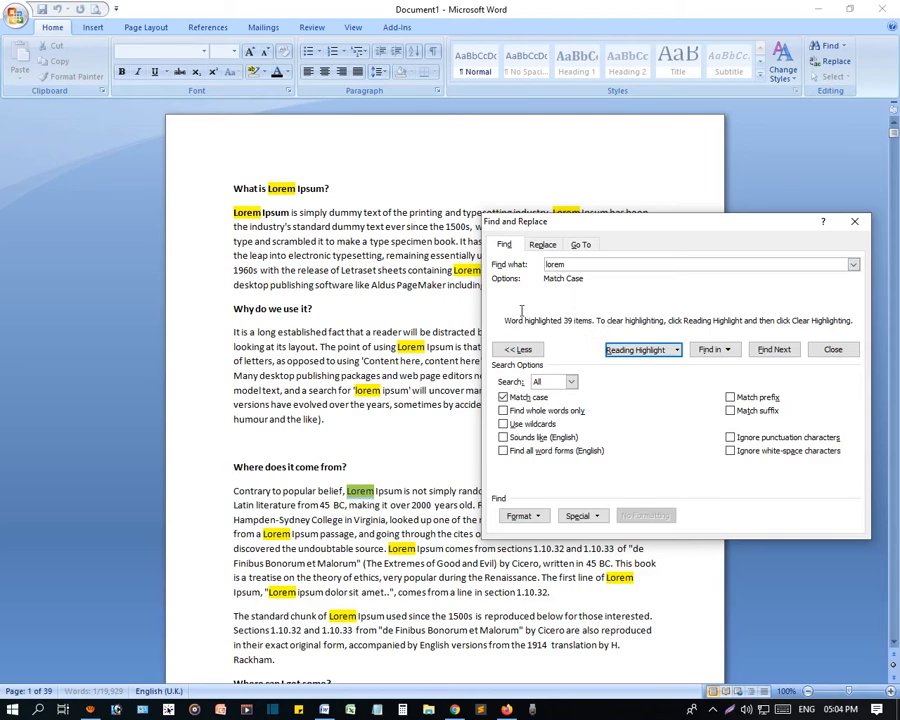
- Turn off Match case for the search and look at the Change Case choices without applying one
click(503, 398)
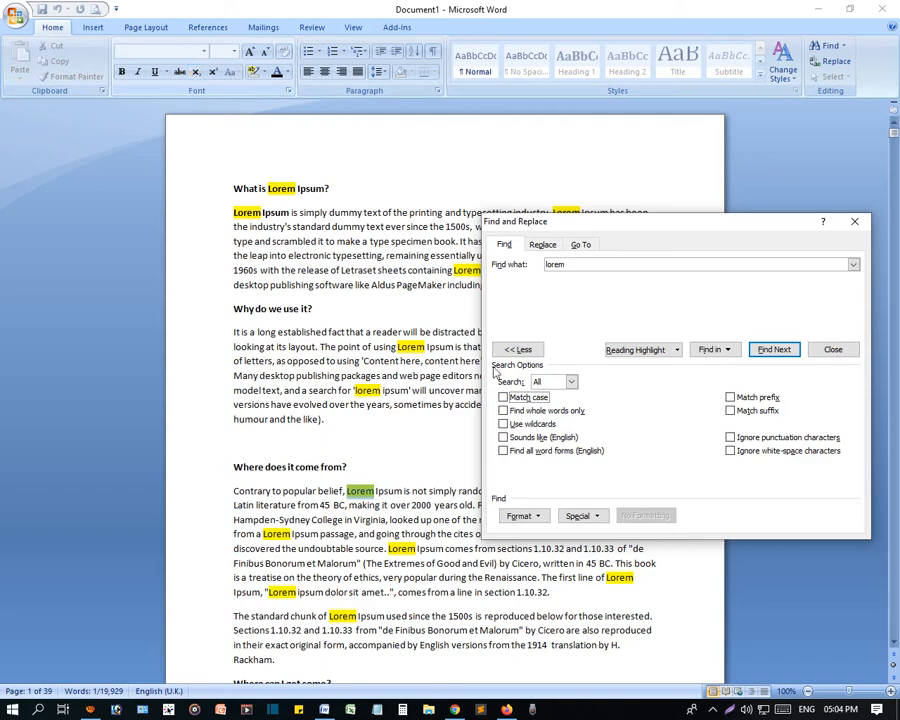
click(186, 200)
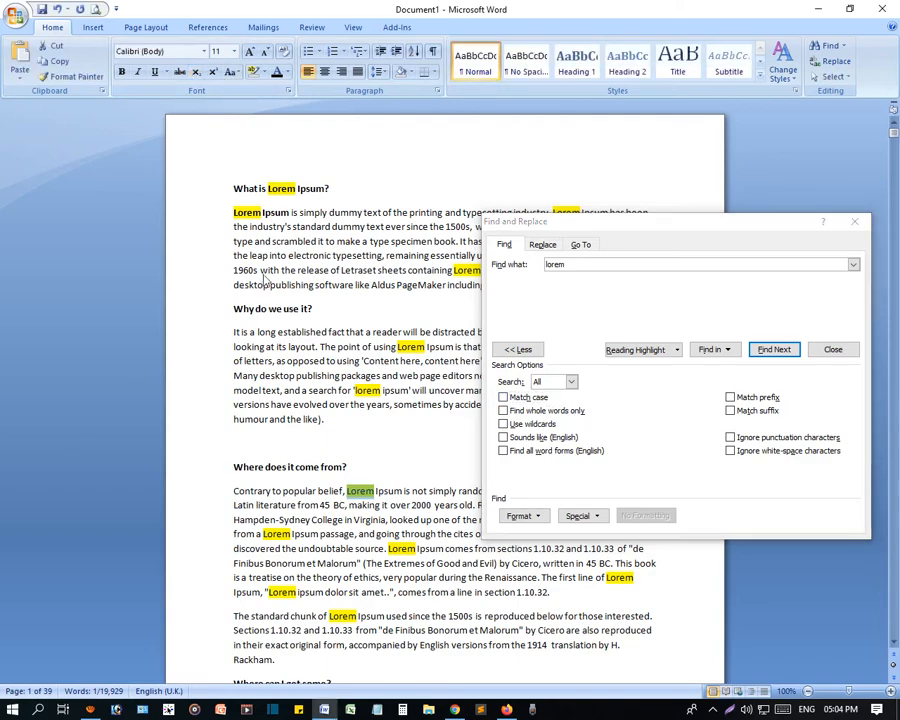
click(236, 73)
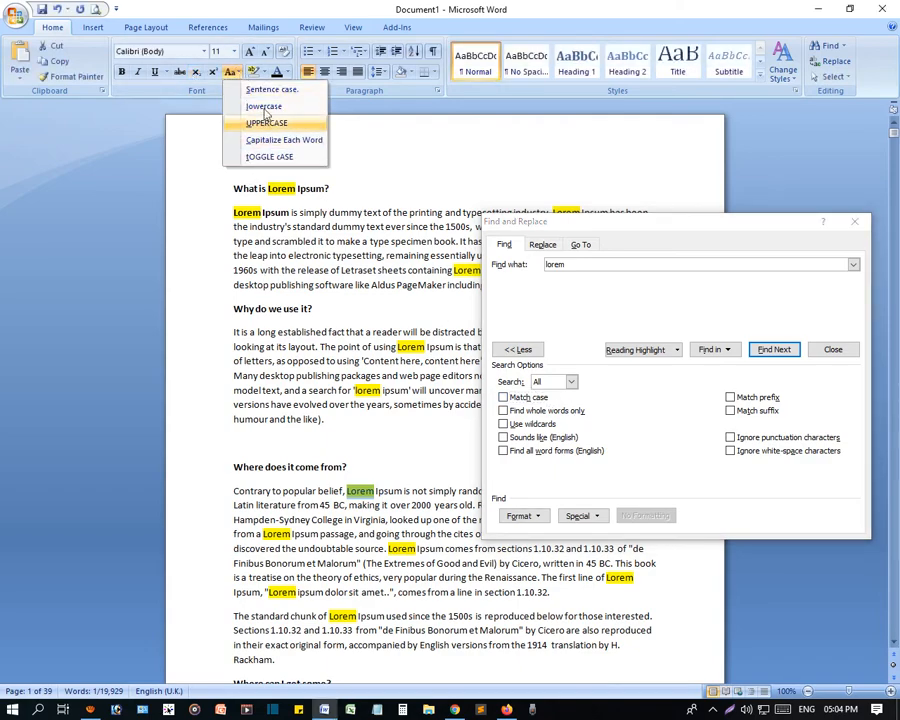
click(352, 284)
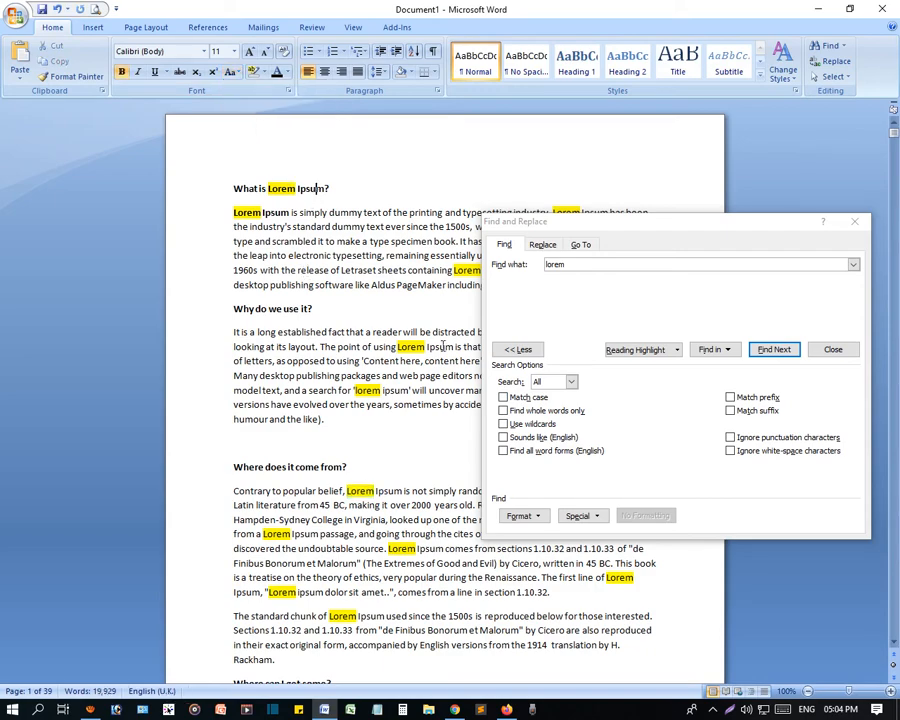
- Switch Match case on and off again, and close the Find and Replace dialog
click(503, 397)
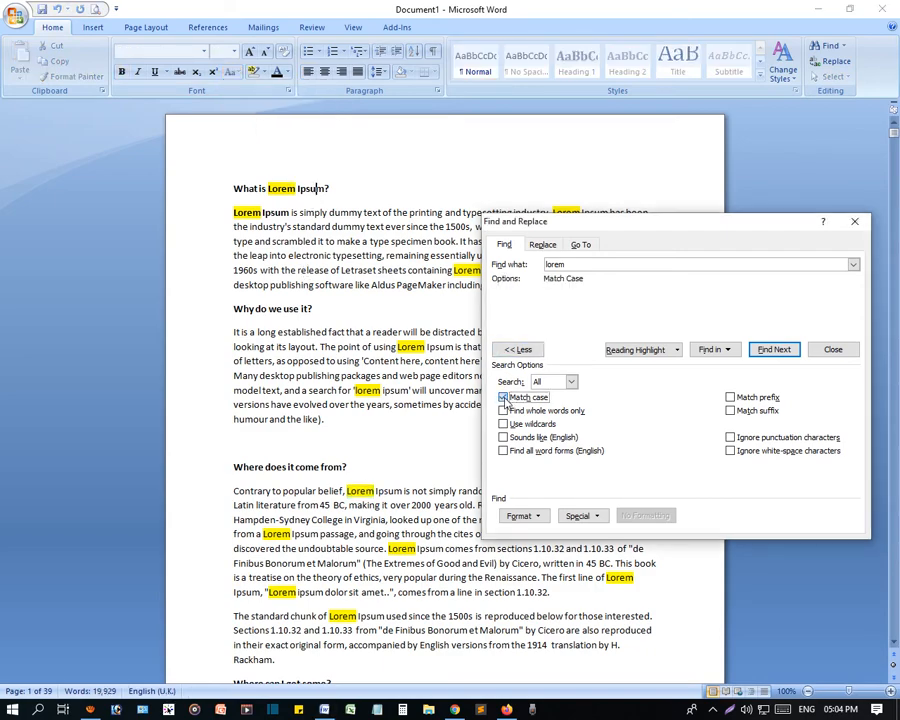
click(503, 397)
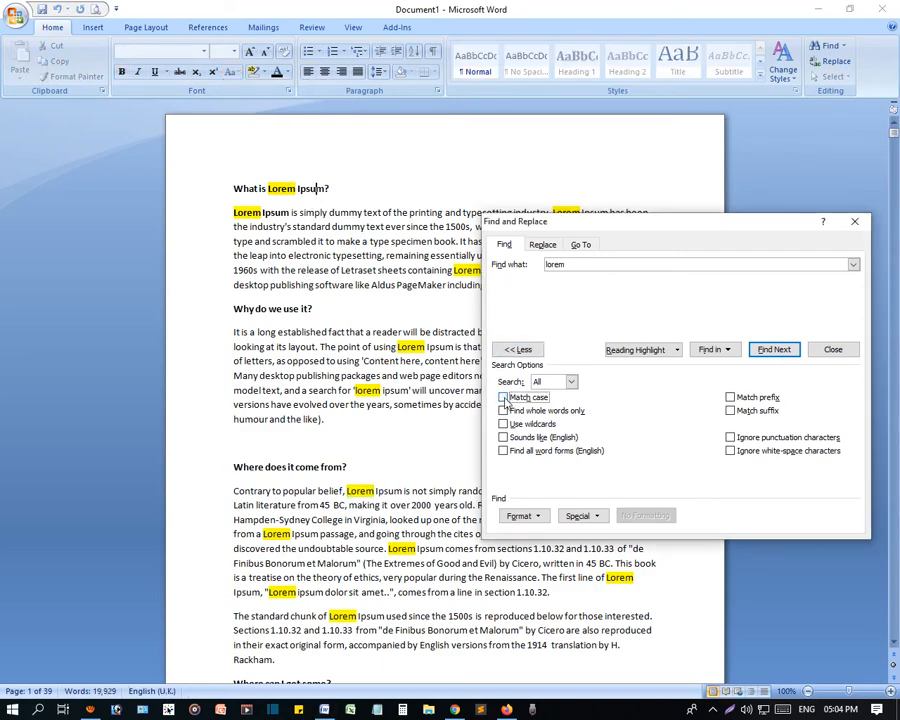
click(573, 264)
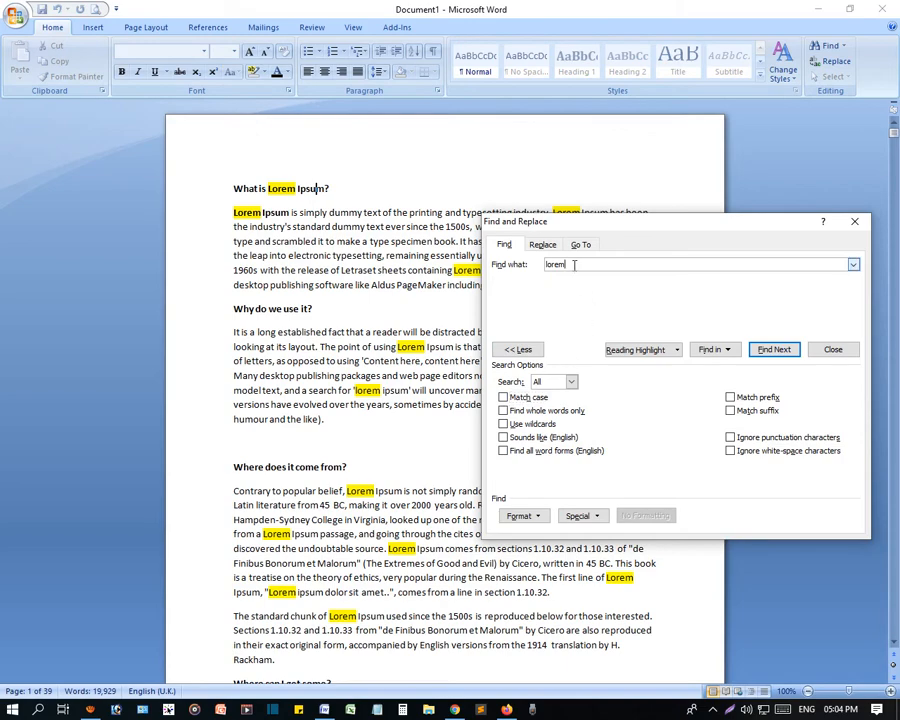
click(833, 350)
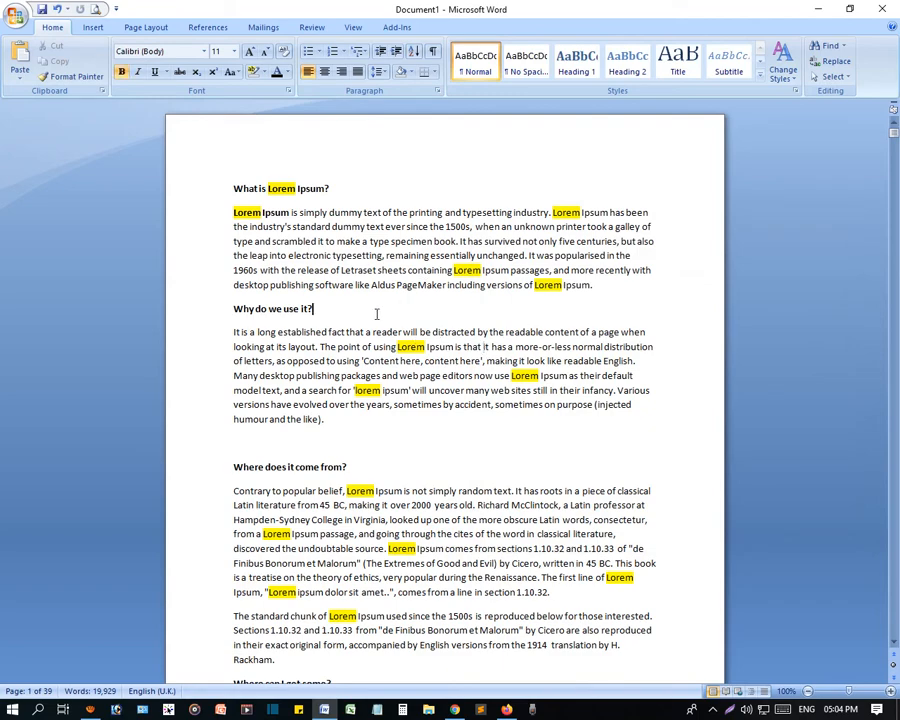
- Select "Lorem Ipsum" in the document's first heading, and open and dismiss the Find dialog
scroll(376, 314, down, 5)
scroll(382, 360, up, 5)
double_click(280, 192)
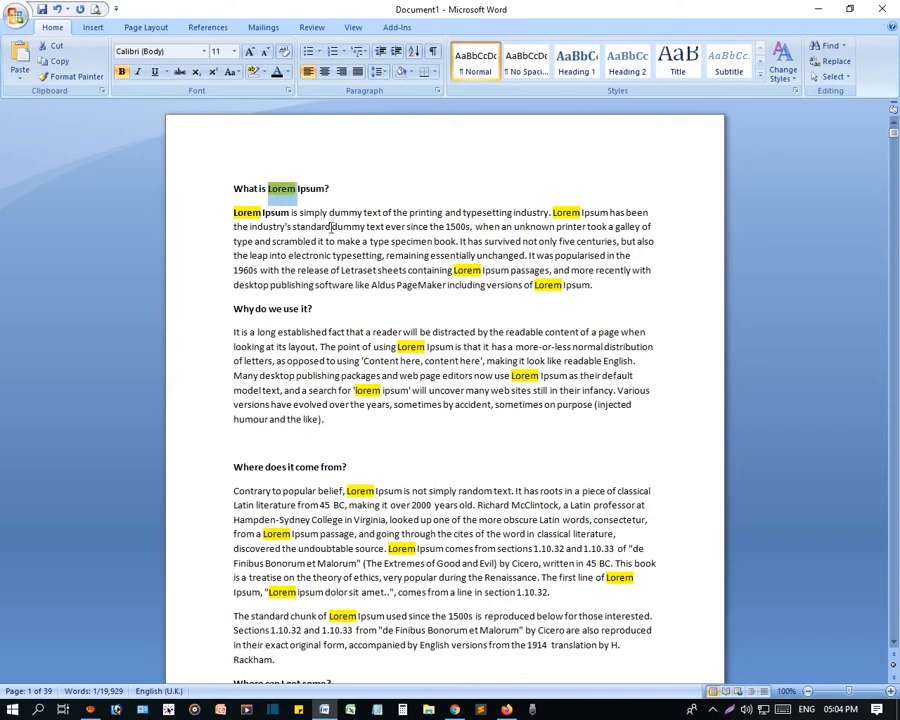
click(312, 191)
drag(326, 188, 268, 189)
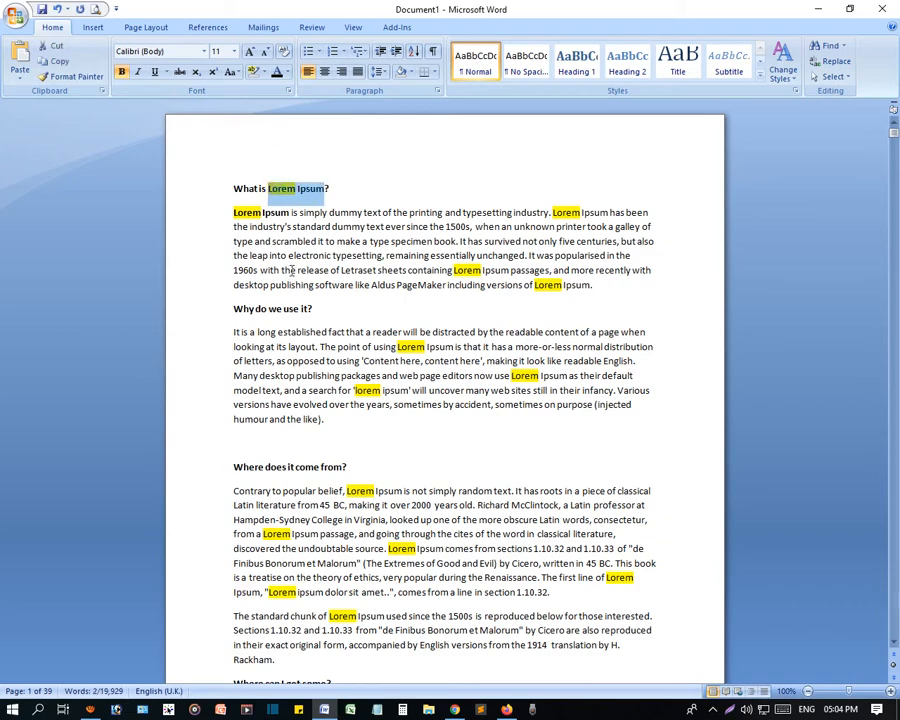
key(ctrl+f)
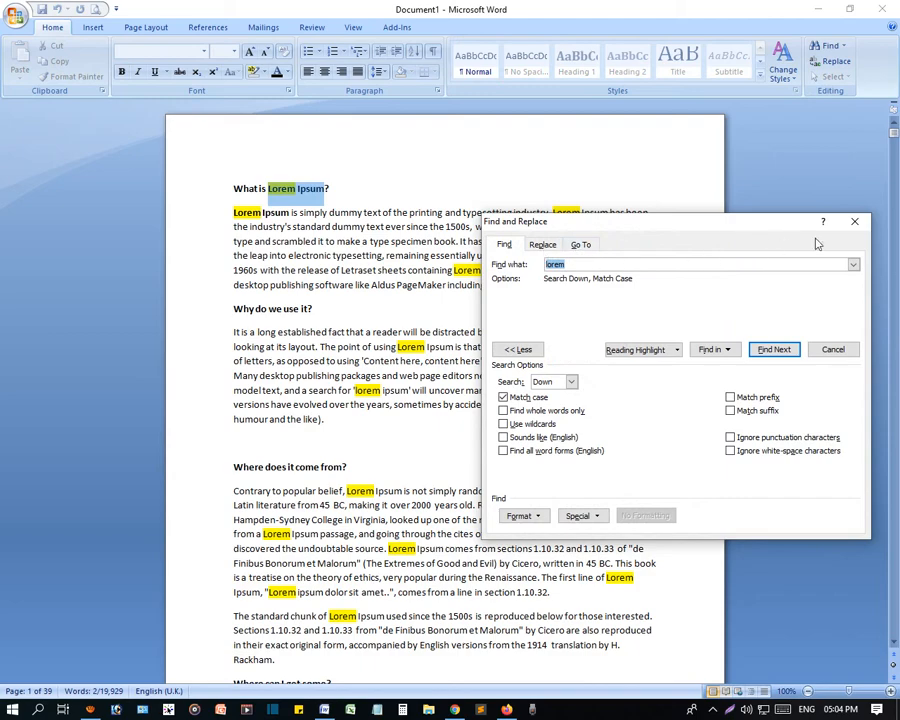
click(855, 221)
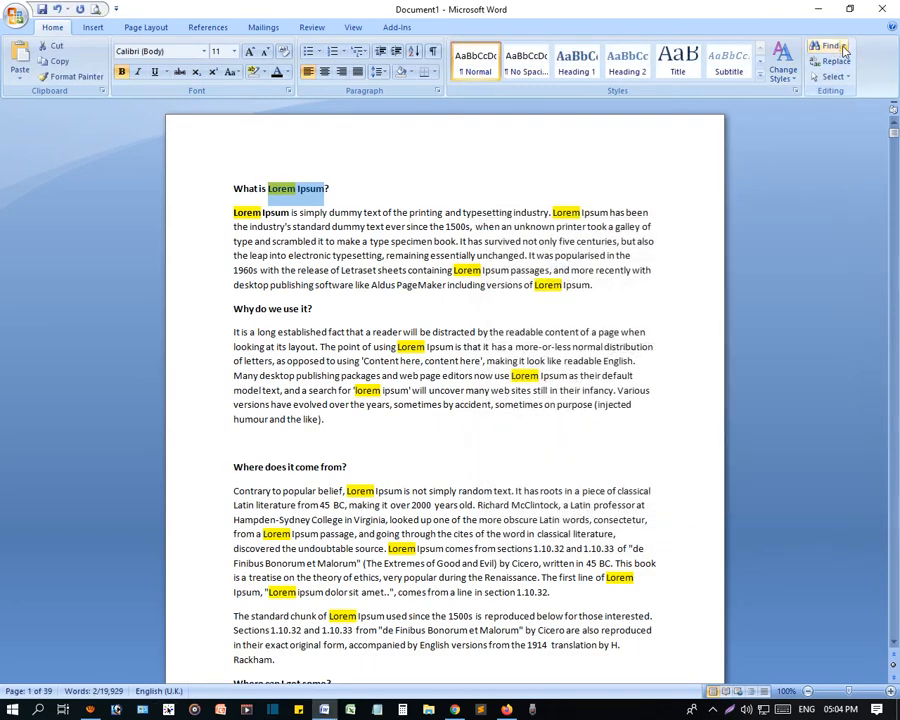
- Open the Replace dialog, move it clear of the first paragraph, and turn off Match case
click(835, 63)
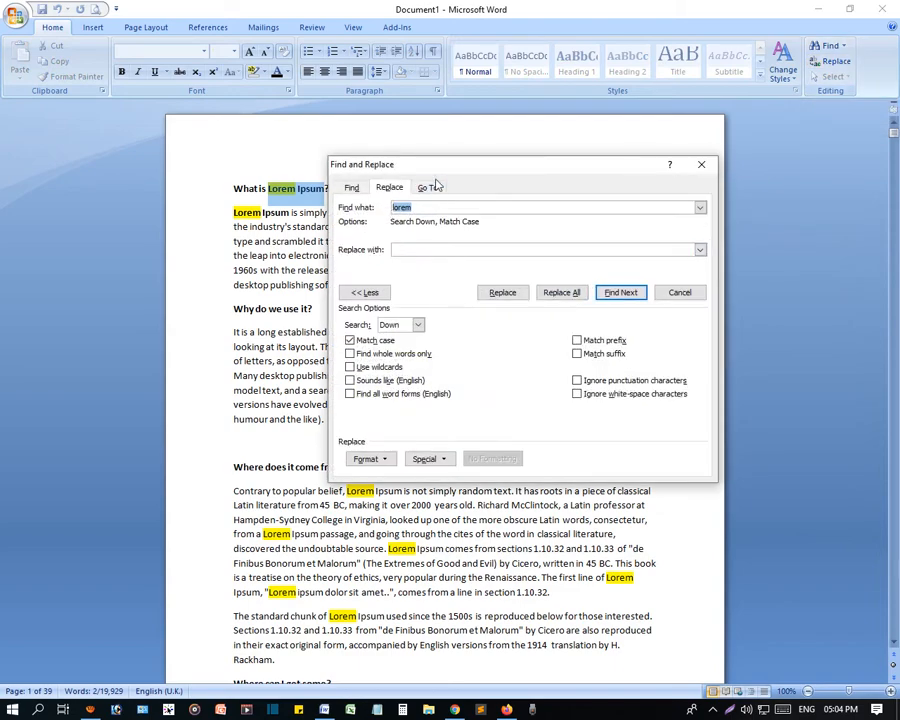
drag(478, 176, 473, 300)
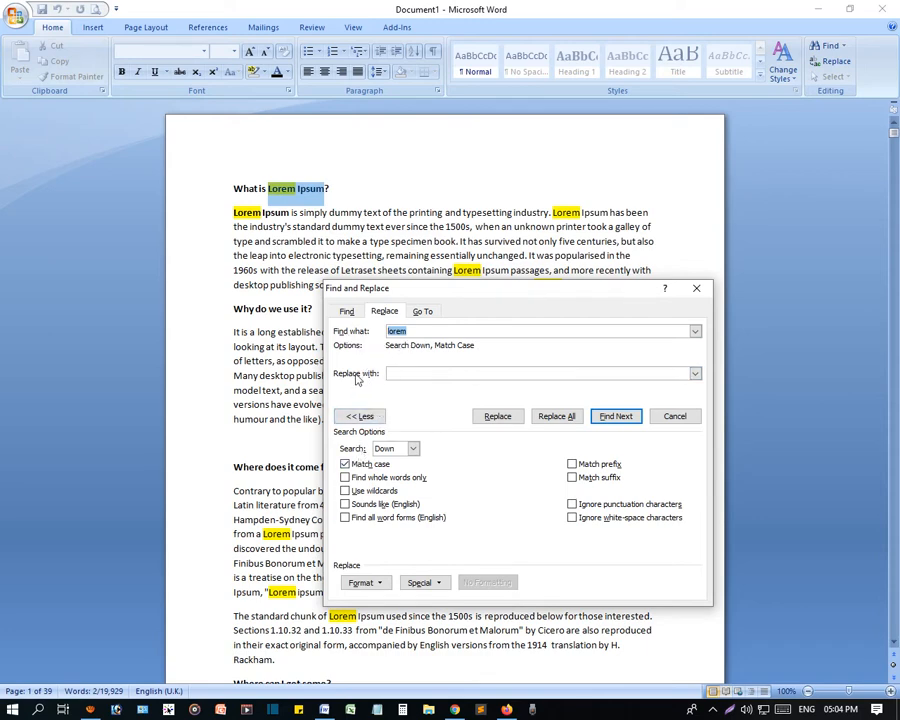
click(403, 374)
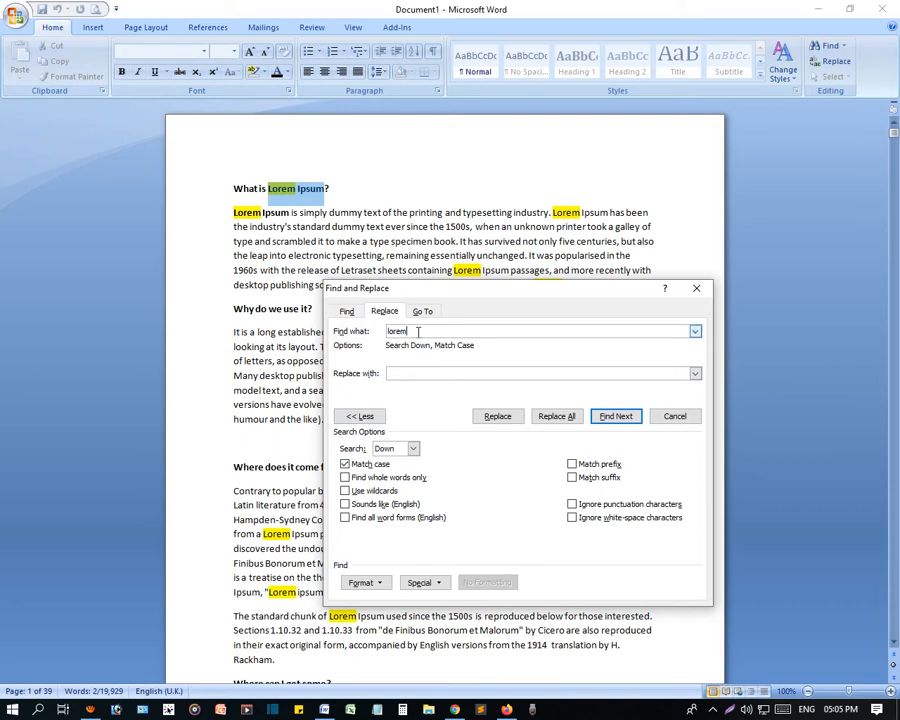
click(408, 371)
click(372, 465)
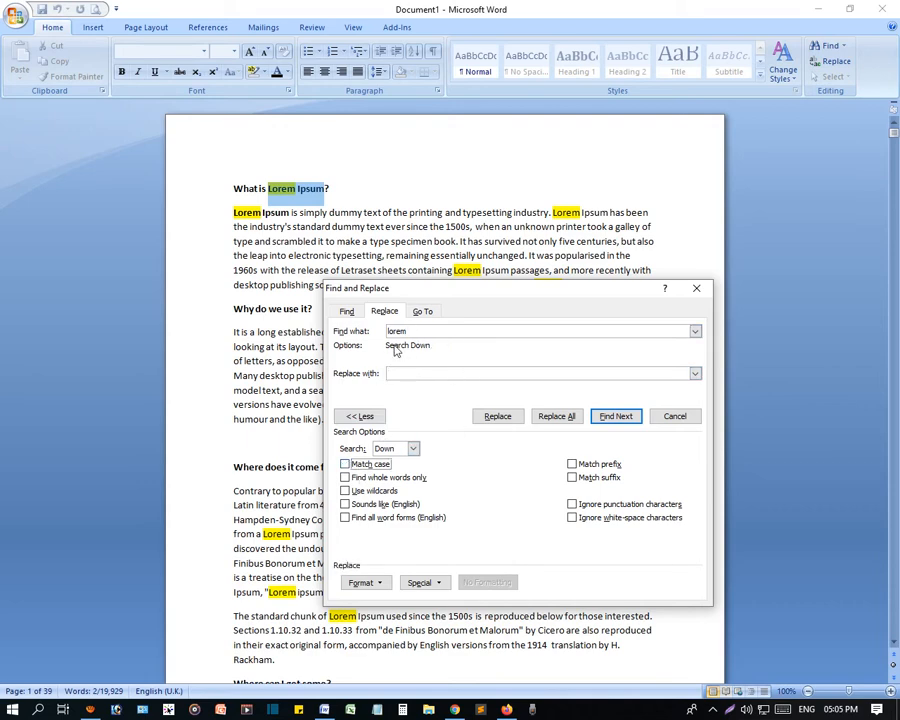
- Copy "Lorem Ipsum" from the first heading and use it as the text to find
click(327, 190)
drag(327, 190, 269, 190)
key(ctrl+c)
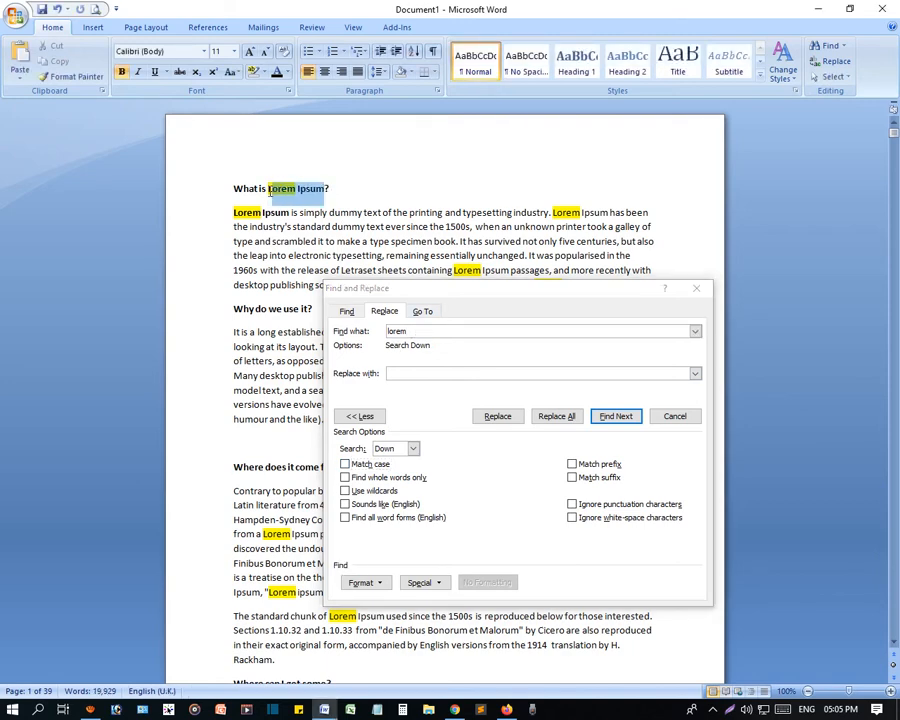
click(428, 341)
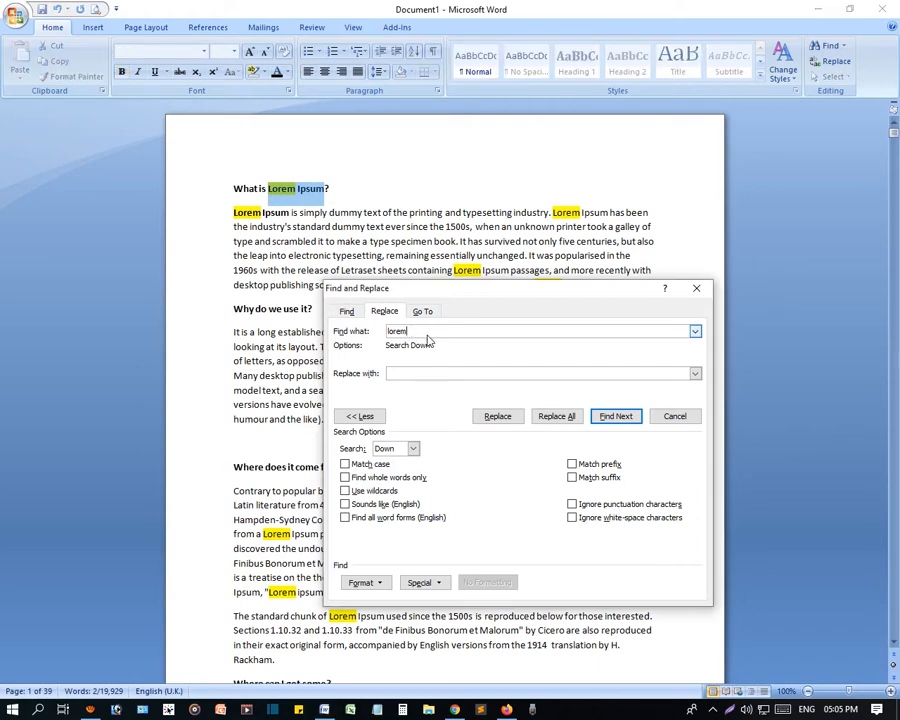
key(ctrl+v)
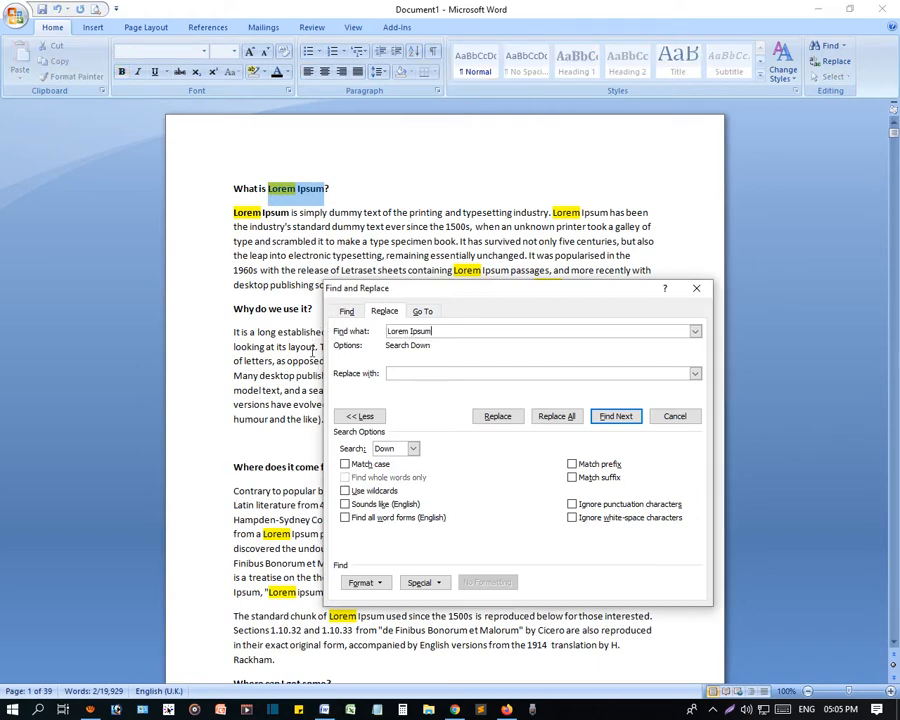
- Set the replacement text to "Online School" and move the dialog away from the first heading
click(403, 374)
drag(508, 300, 526, 173)
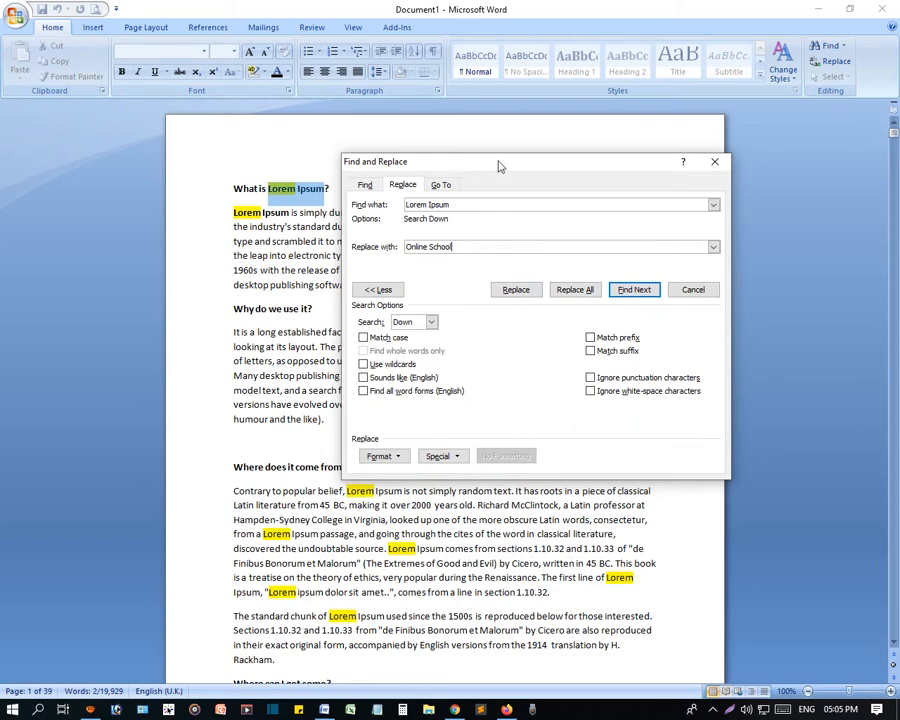
drag(498, 164, 556, 170)
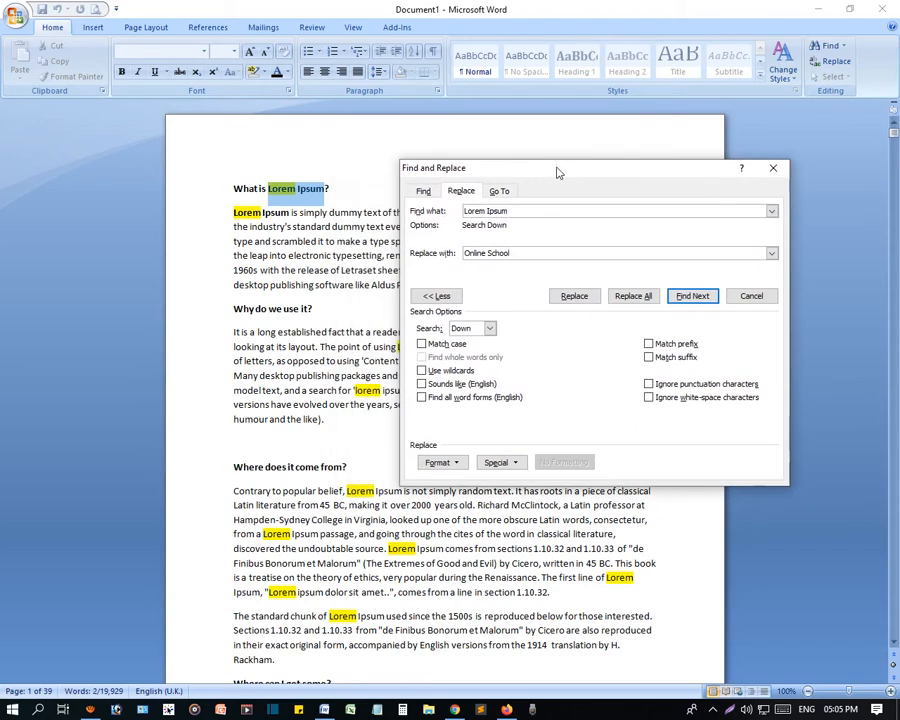
- Replace "Lorem Ipsum" in the first heading and in the first paragraph's second sentence, skipping the bold occurrence that opens the paragraph
click(575, 296)
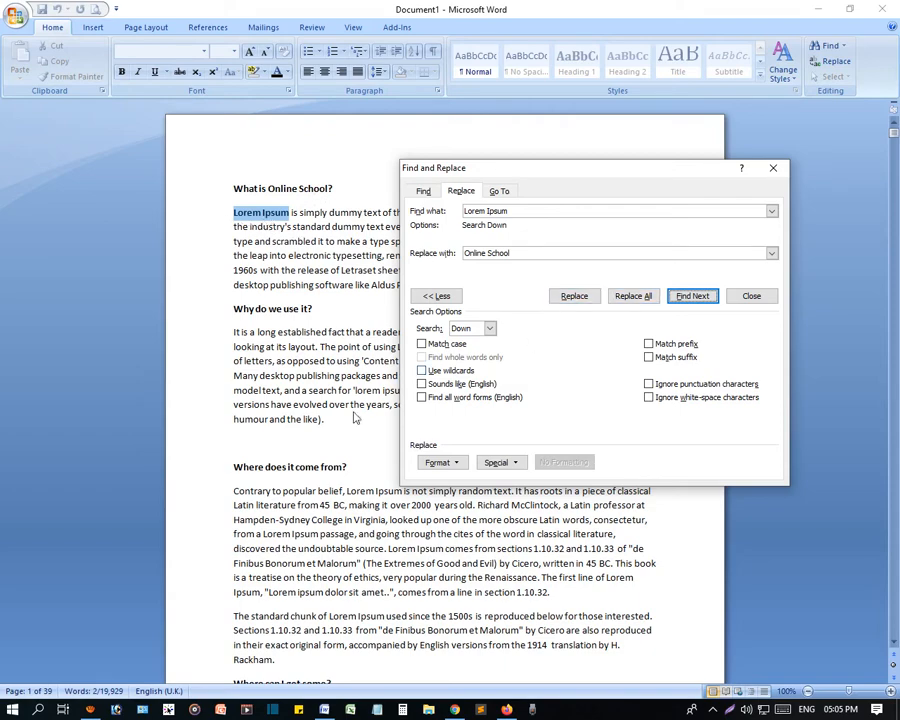
click(694, 296)
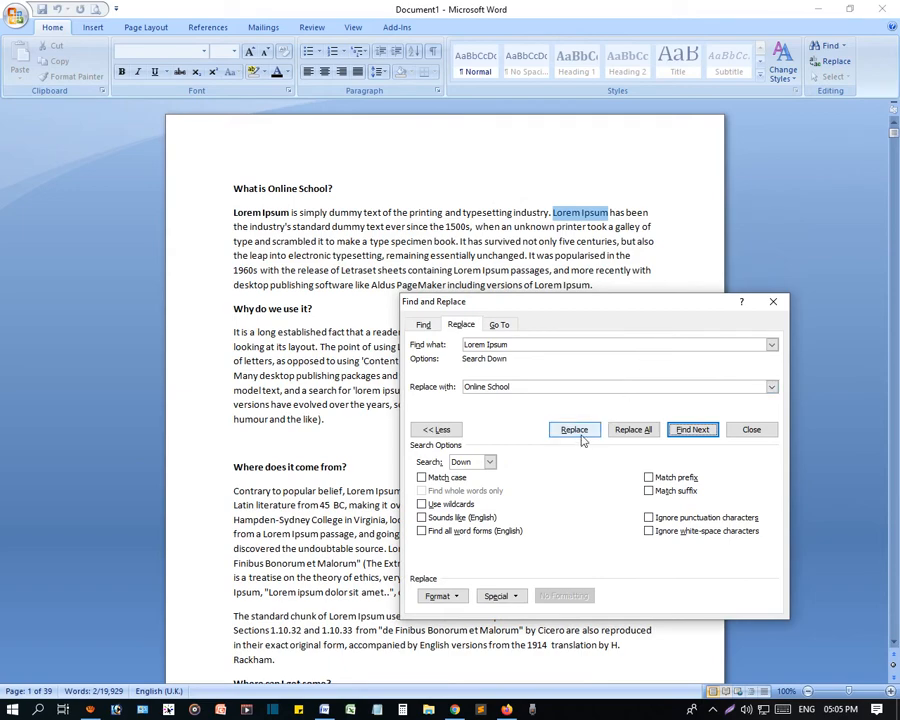
click(575, 430)
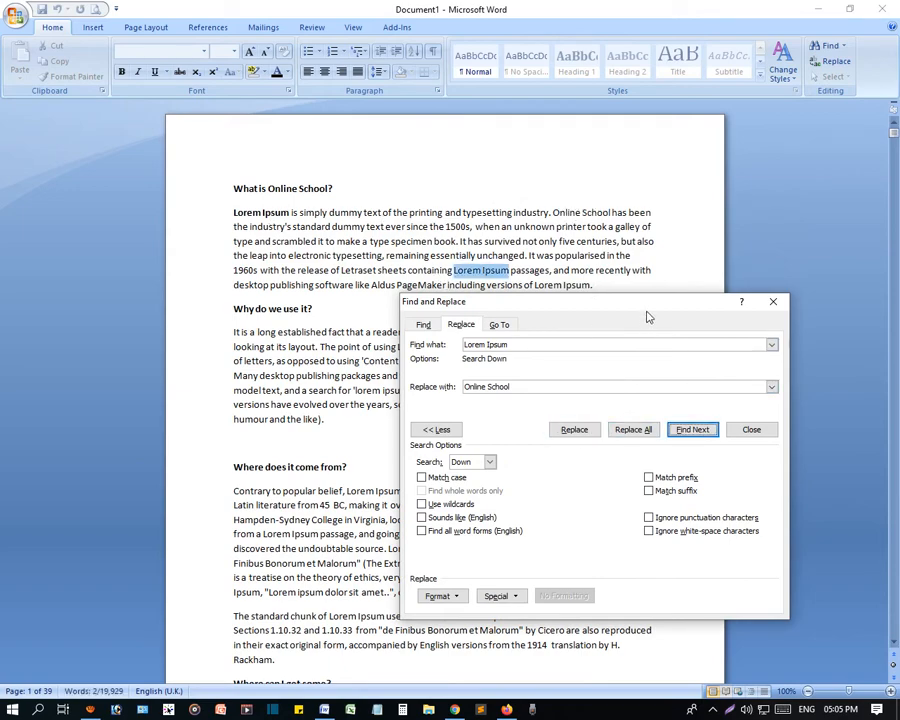
- Replace all remaining "Lorem Ipsum" occurrences with "Online School", continuing from the document's beginning, and close the dialog
click(635, 432)
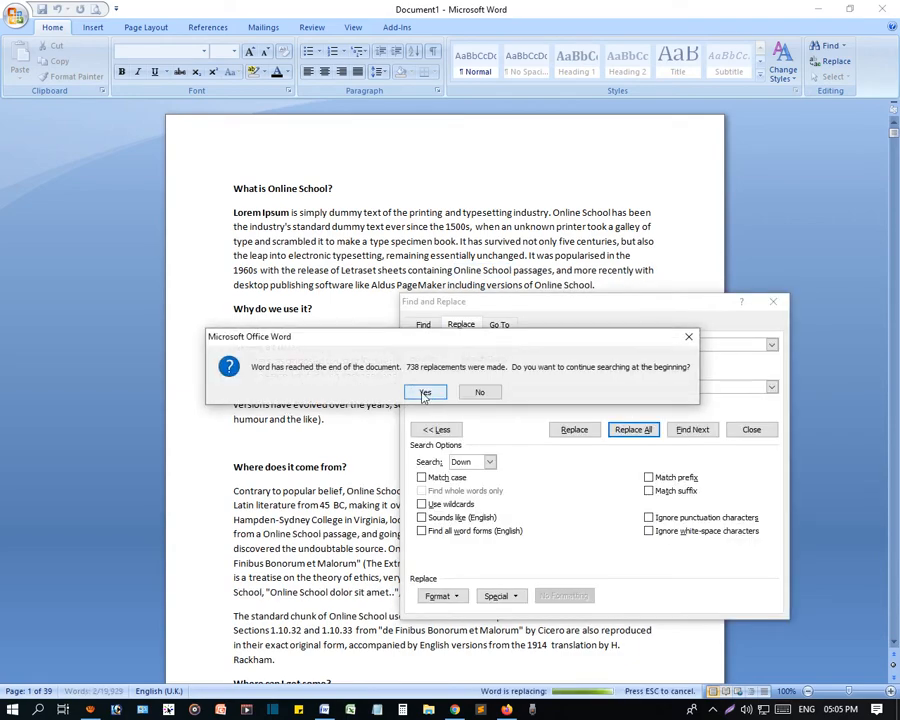
click(425, 393)
click(446, 391)
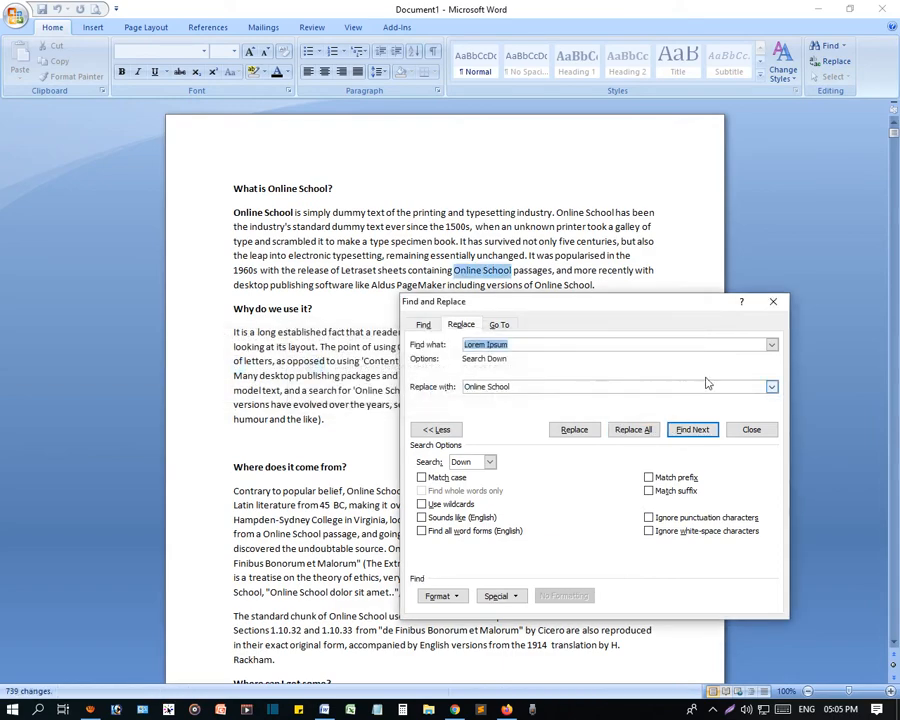
click(772, 301)
- Search the document for any remaining "Lorem Ipsum", starting from the first "Why do we use it?" heading
click(352, 285)
scroll(350, 373, down, 1)
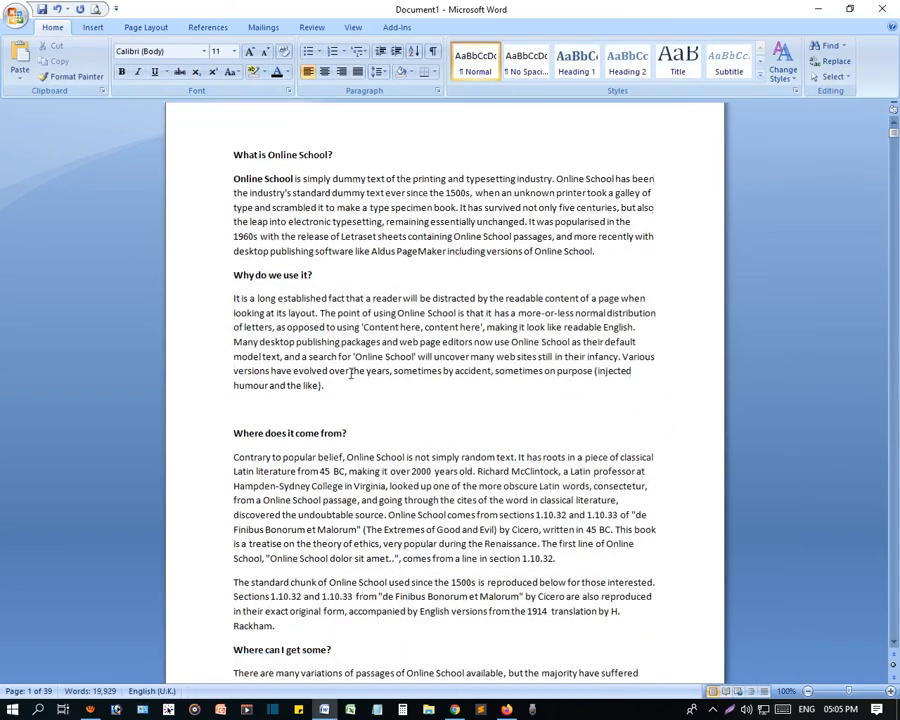
key(ctrl+f)
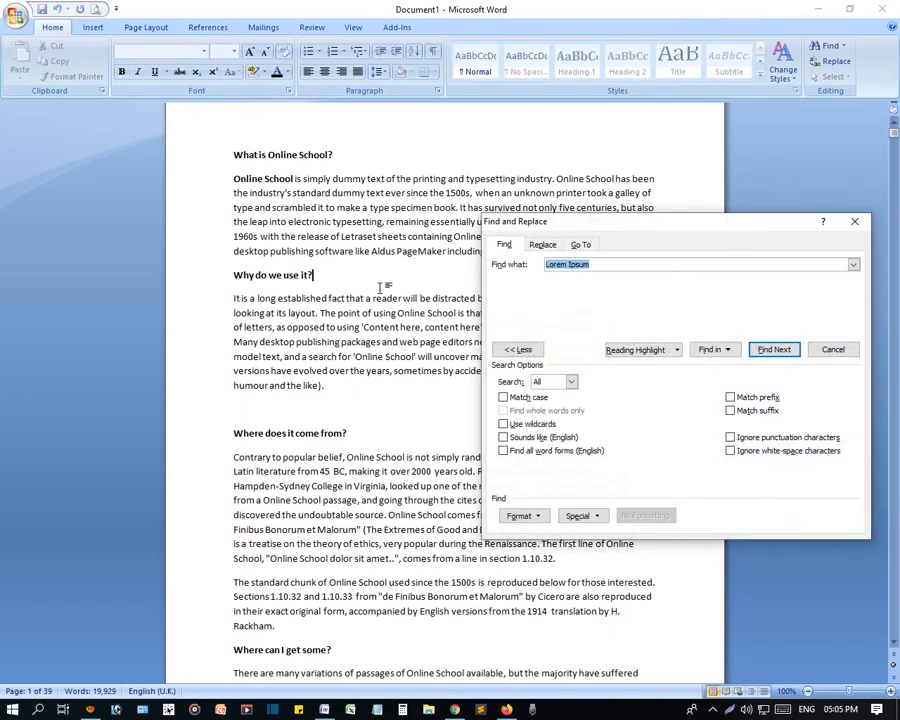
click(770, 347)
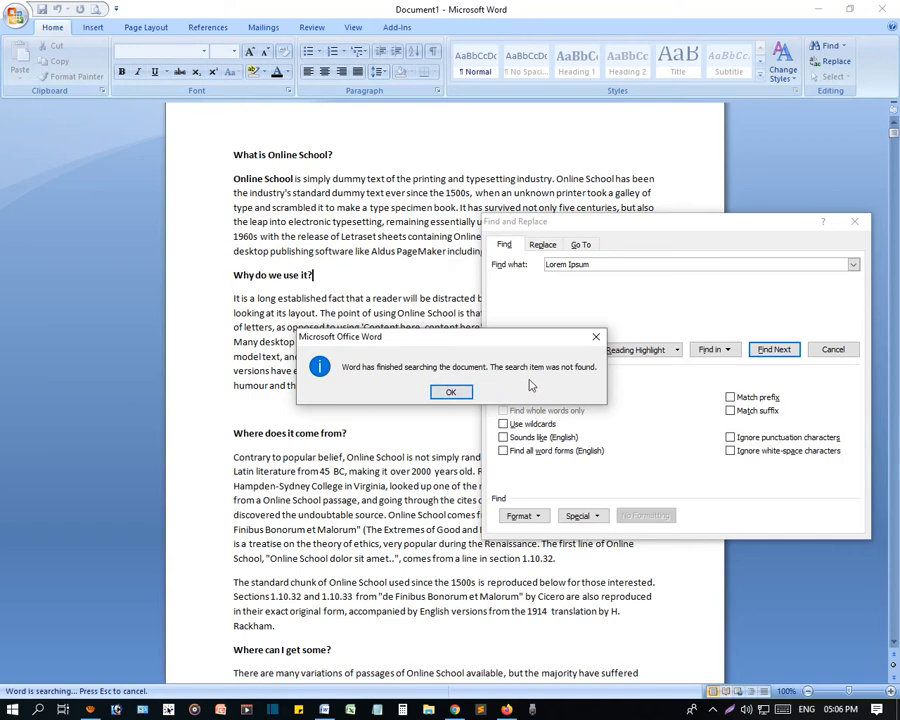
click(596, 336)
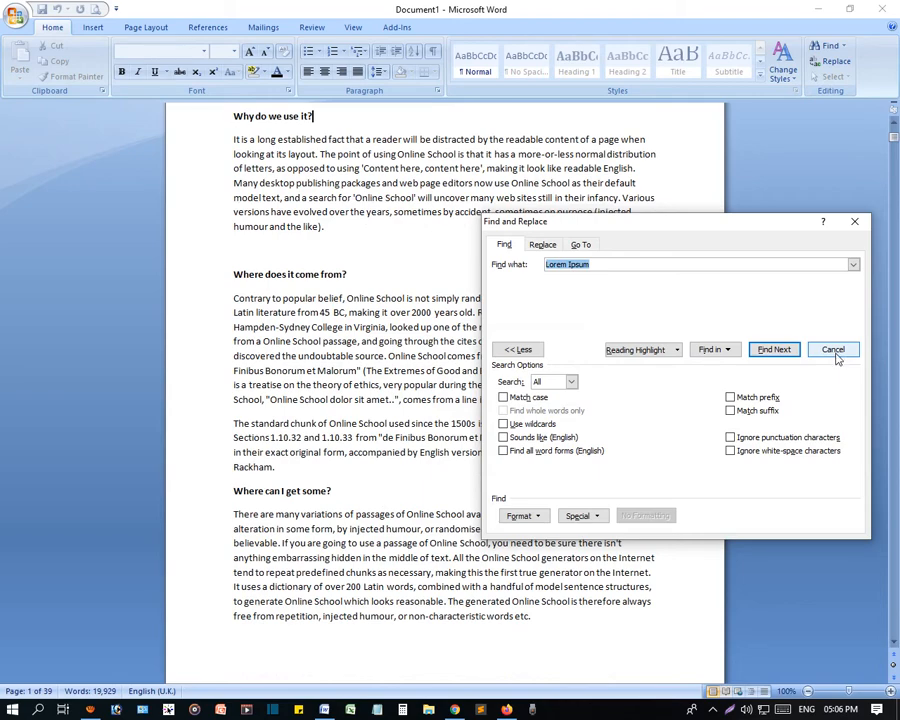
- Compare the Find and Replace settings, examine the search text field they share, and close the dialog
click(542, 244)
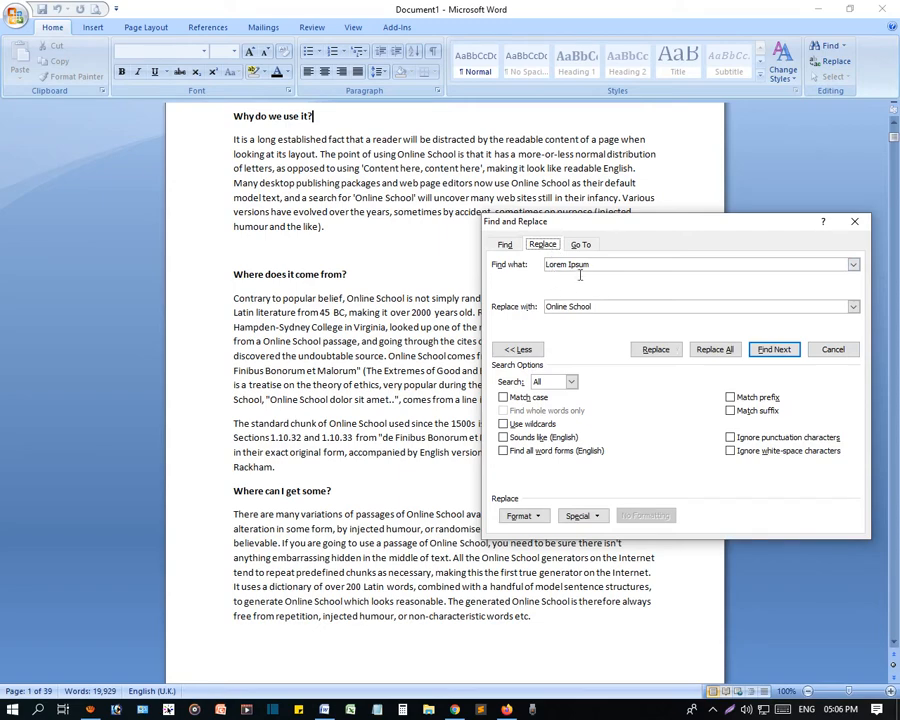
drag(617, 267, 526, 267)
click(504, 244)
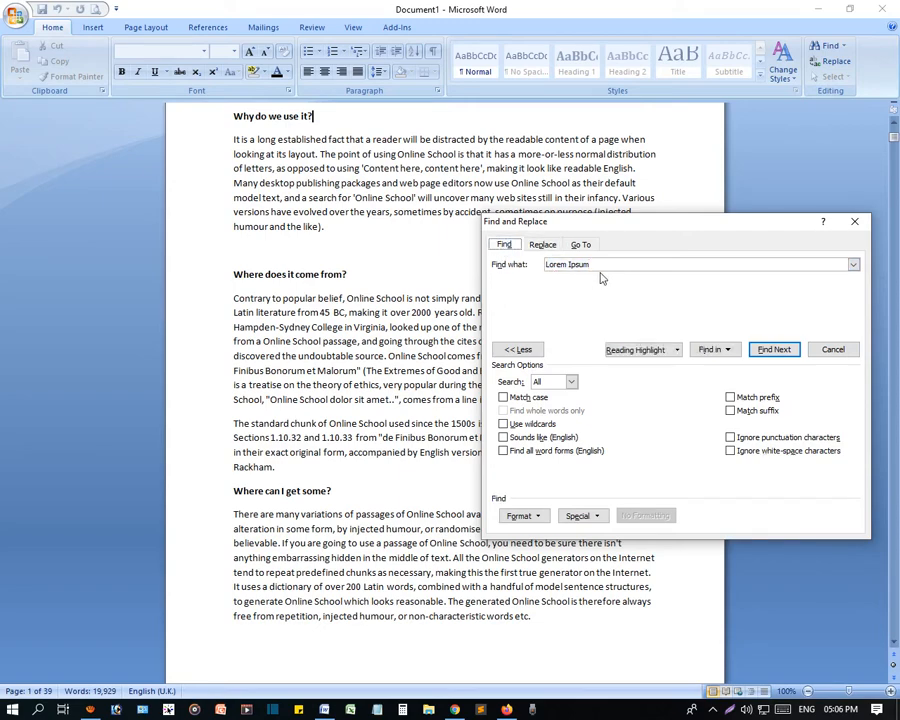
drag(617, 273, 534, 271)
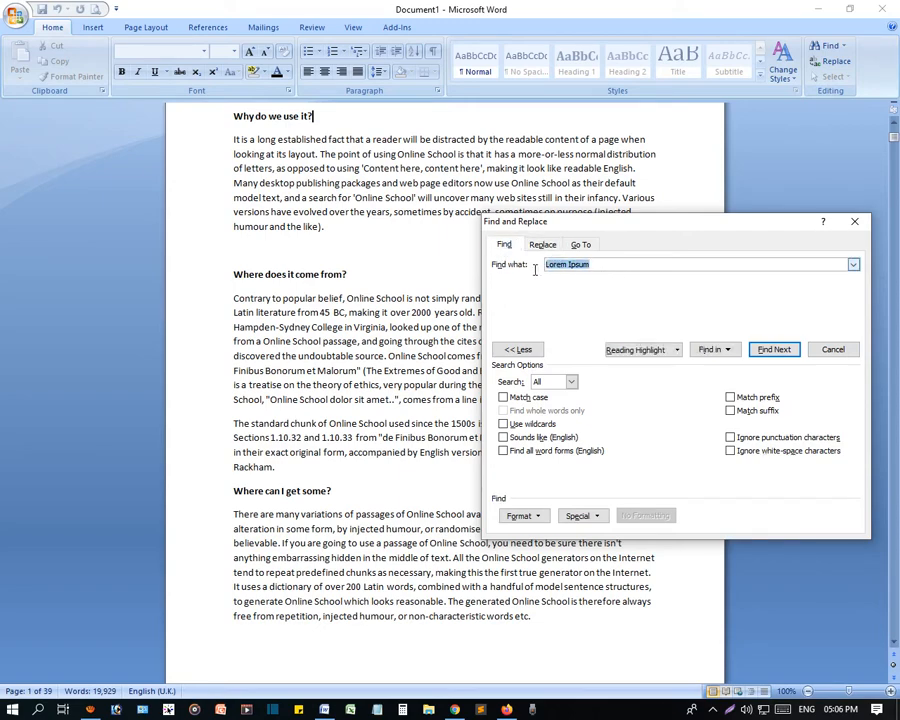
click(603, 272)
drag(603, 272, 545, 270)
click(540, 245)
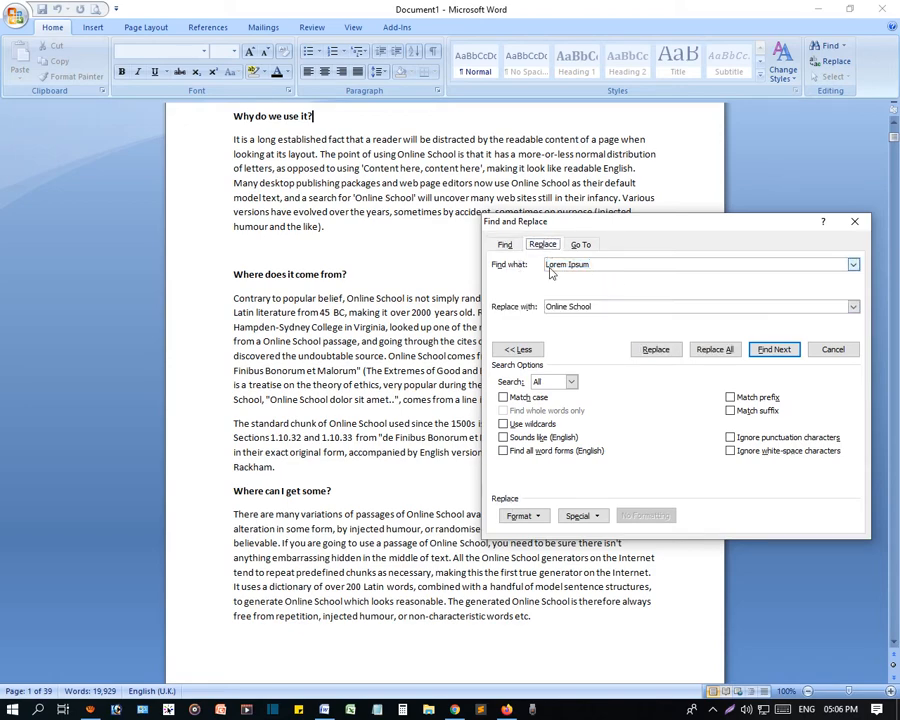
click(832, 351)
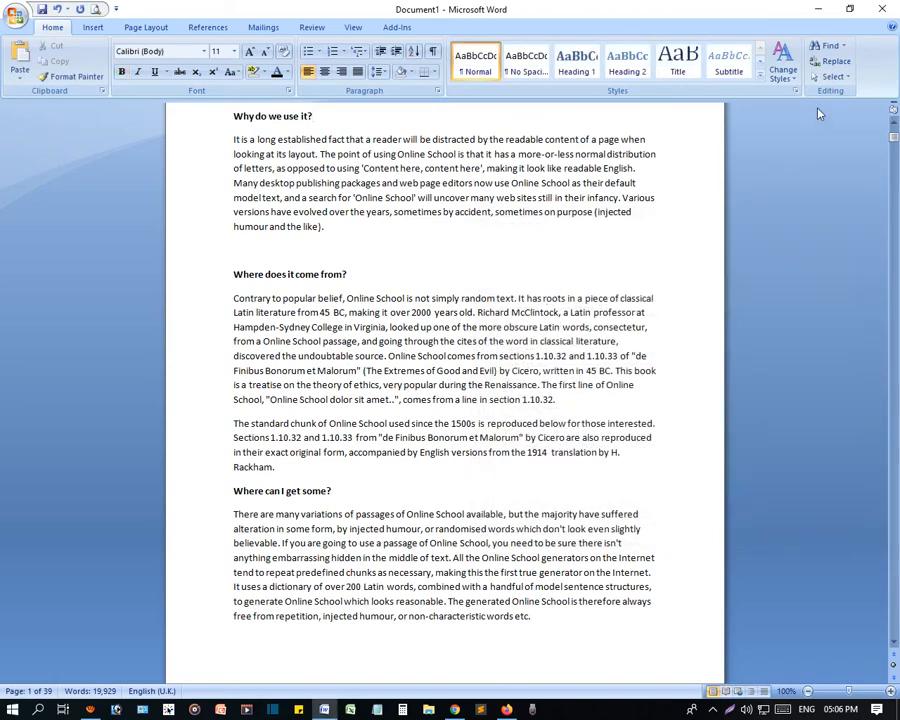
- Open the Go To options from the Find command, view the page number field, and close the dialog
click(845, 48)
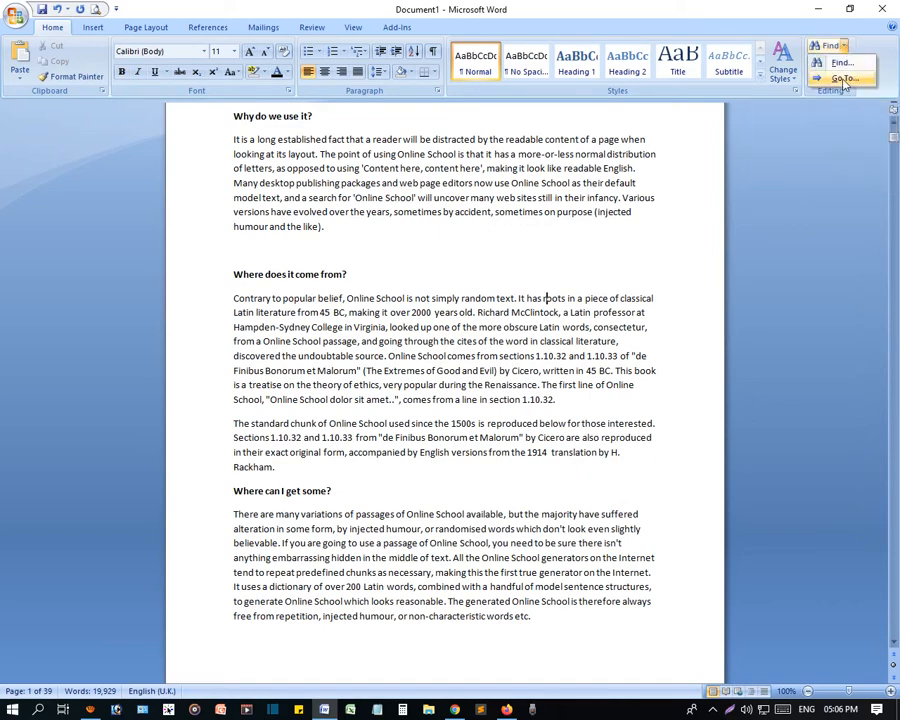
click(843, 80)
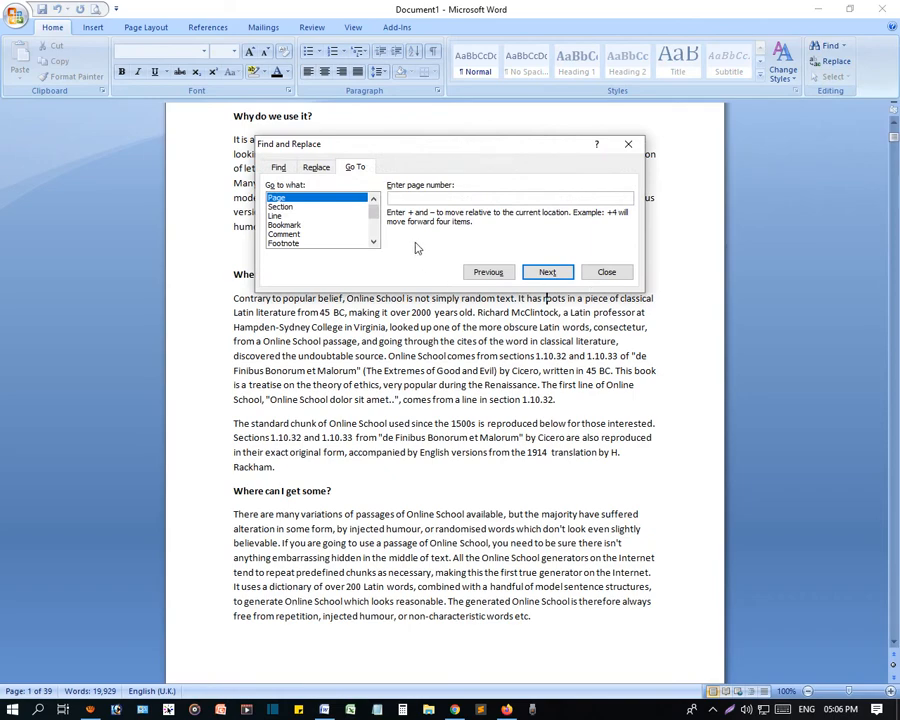
click(606, 273)
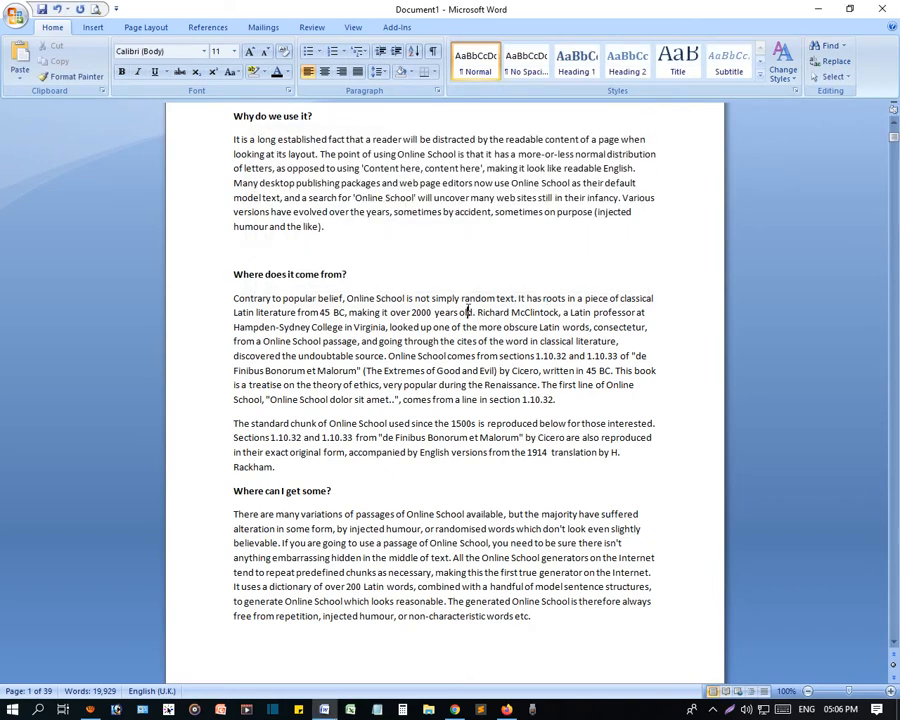
- Look through the available Go To target types, try Section and Line, and close the dialog
key(ctrl+g)
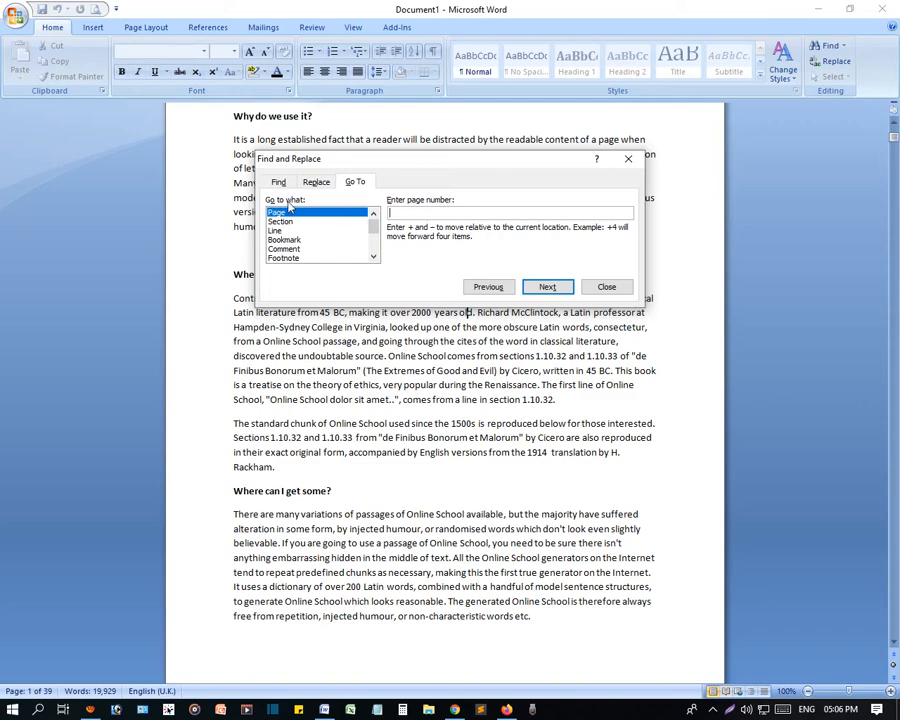
scroll(320, 248, down, 1)
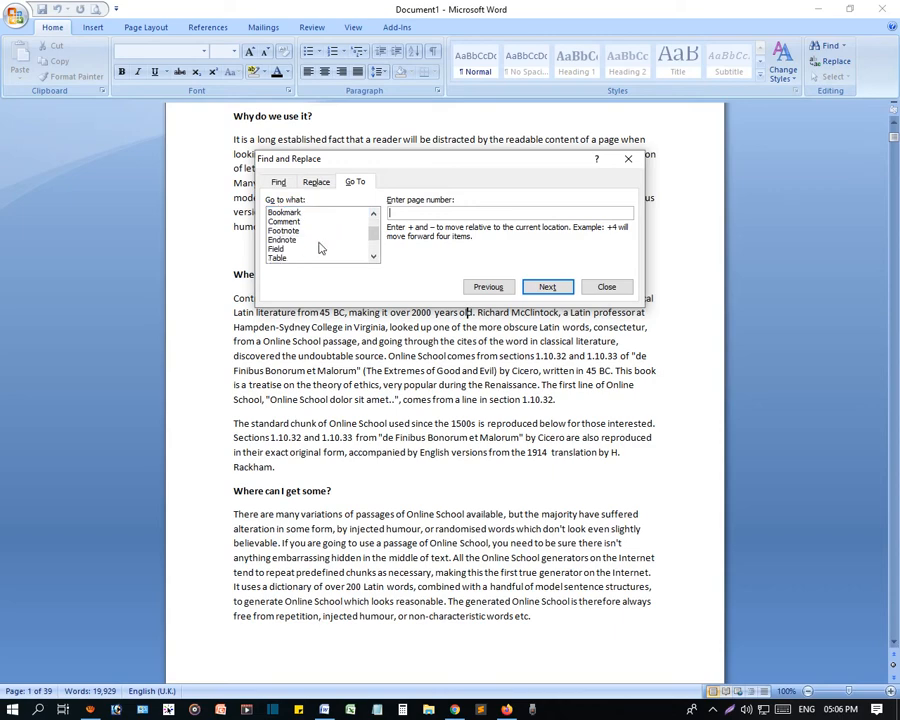
scroll(320, 248, down, 2)
scroll(320, 248, up, 3)
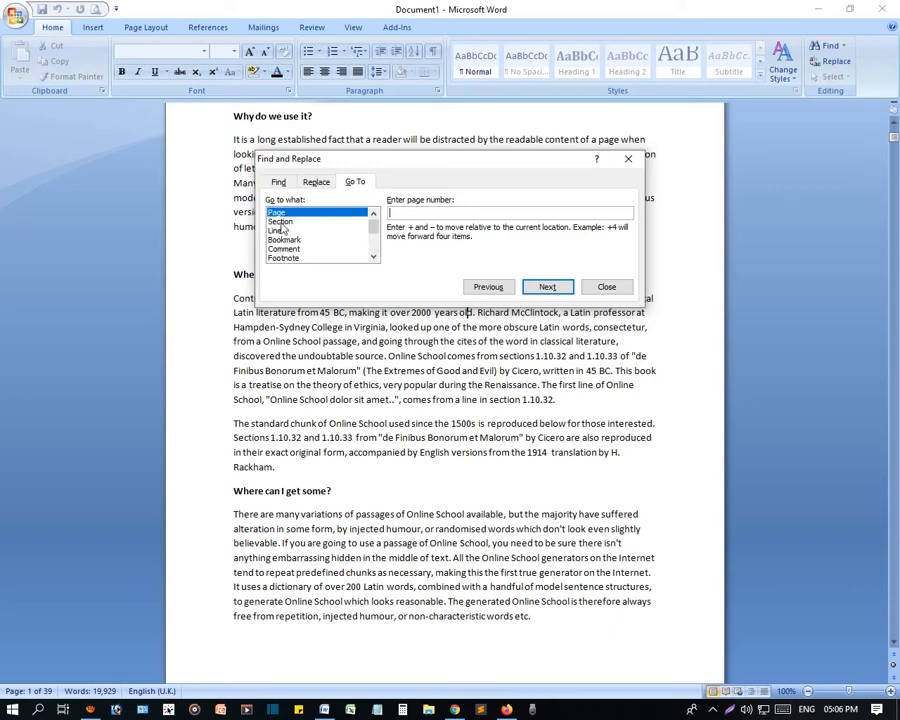
click(282, 223)
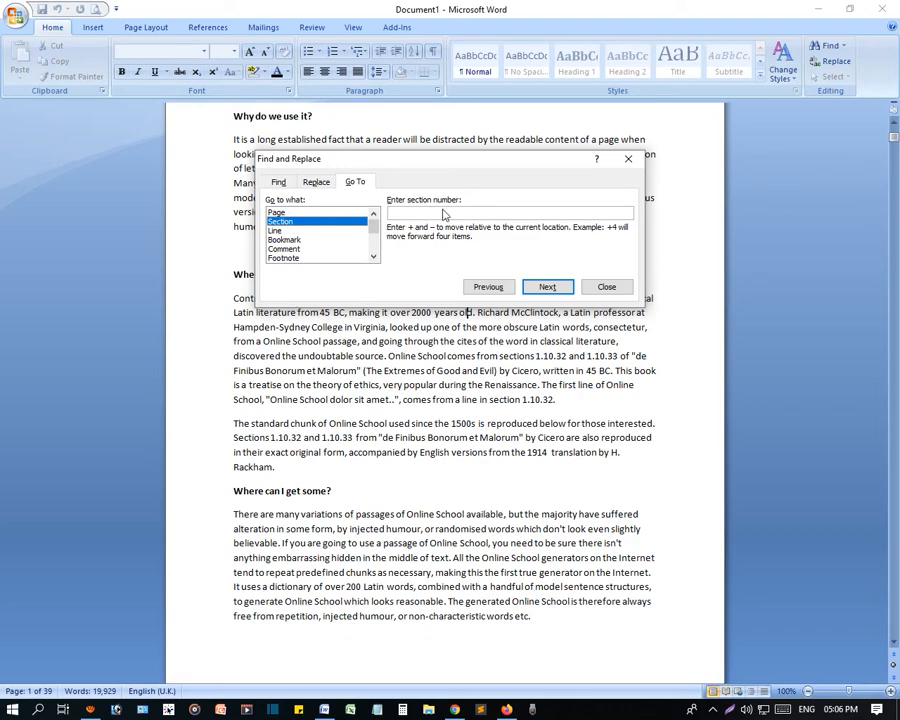
click(276, 231)
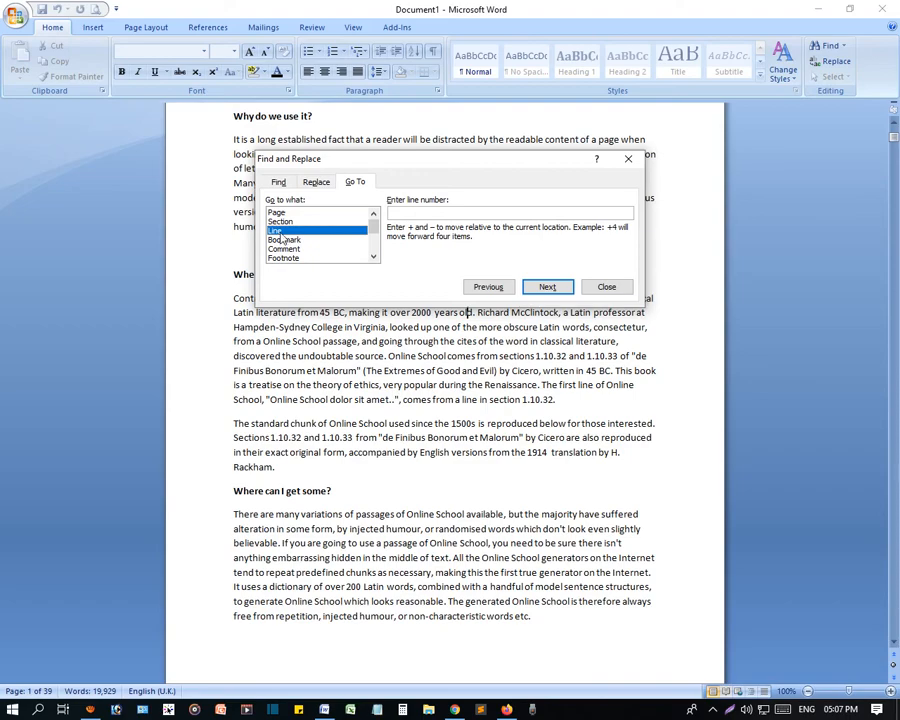
click(603, 287)
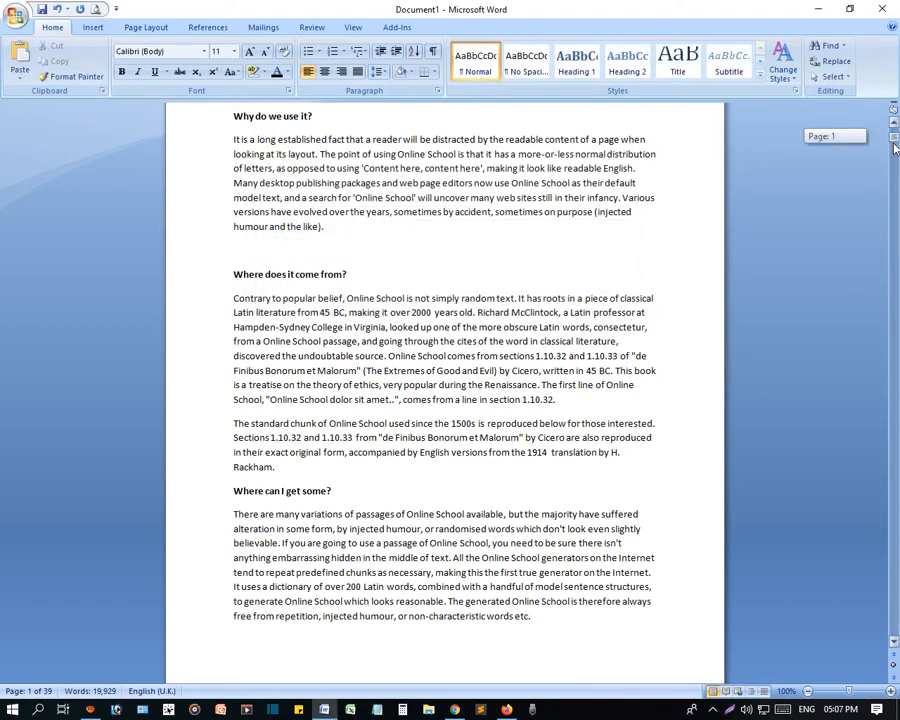
- Place the cursor at the end of the "What is Online School?" heading on page 15
drag(895, 147, 895, 310)
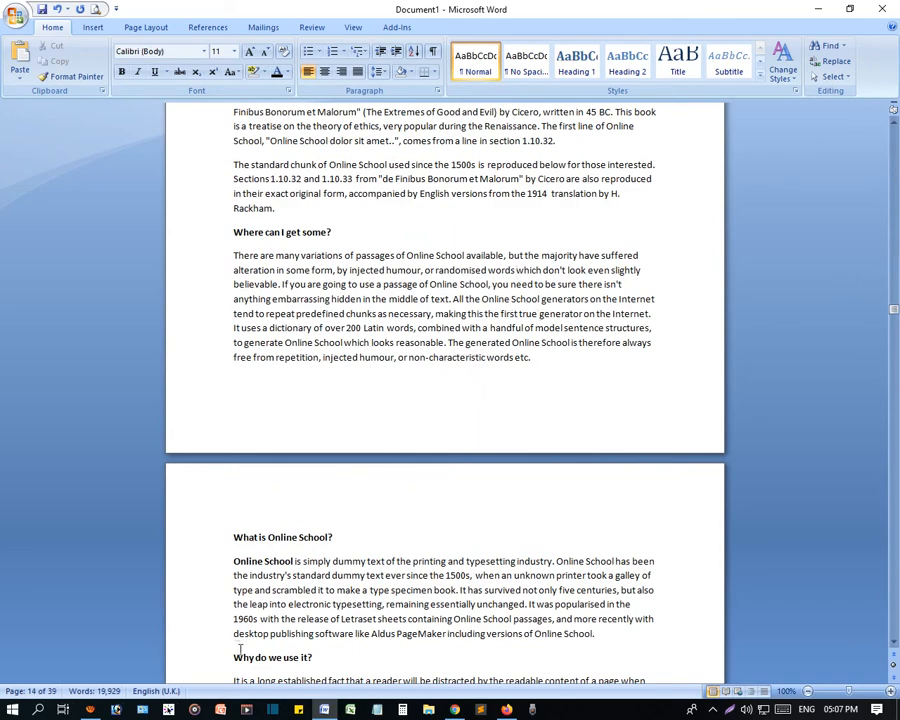
click(394, 357)
scroll(422, 490, down, 5)
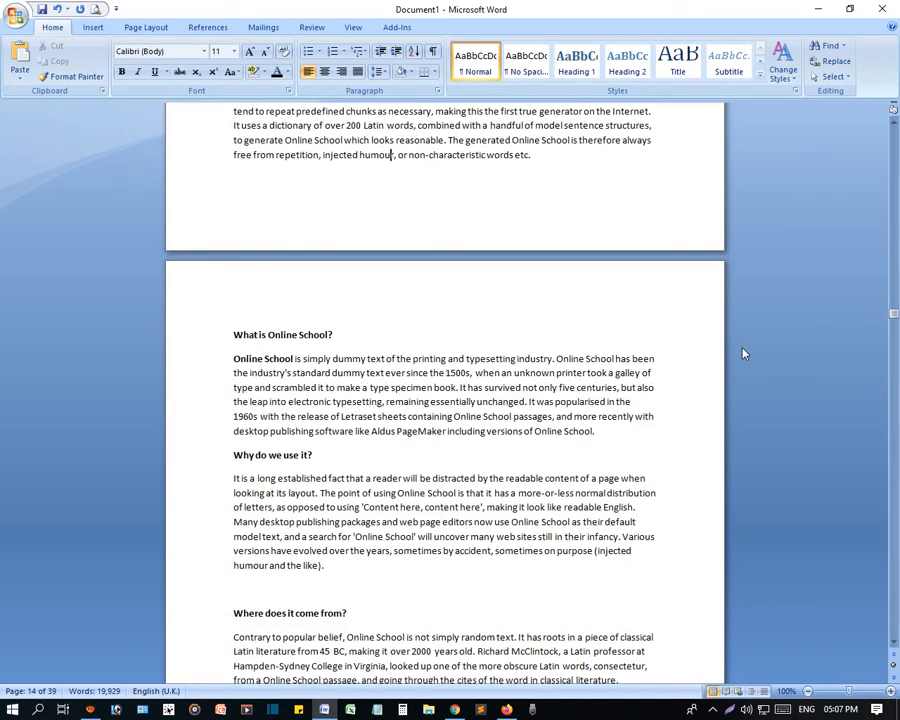
click(292, 338)
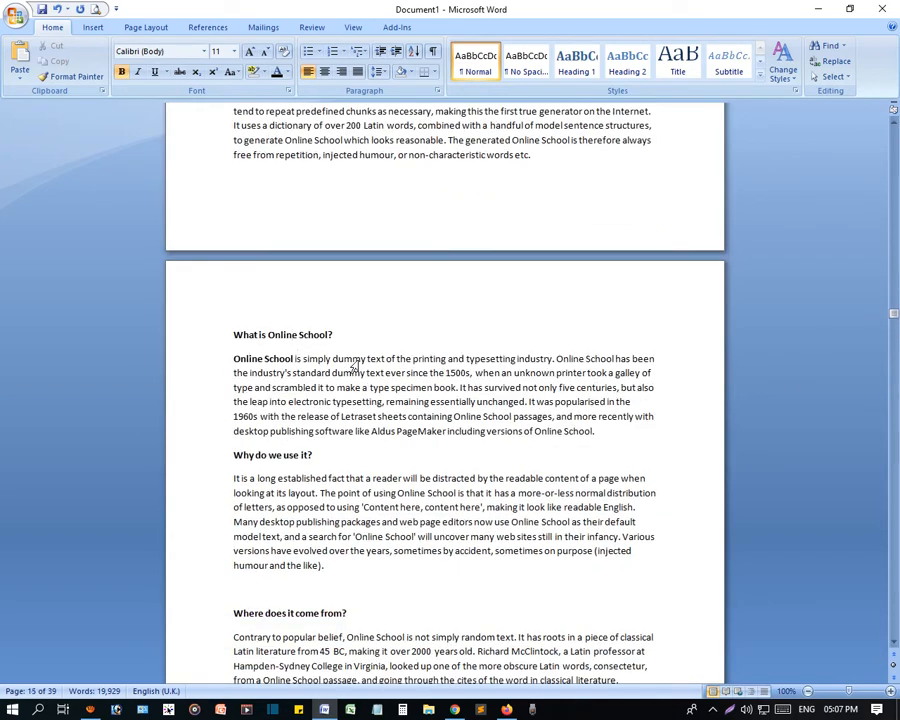
key(End)
- Go to line 200 and move the Go To dialog off the paragraphs it covers
key(ctrl+g)
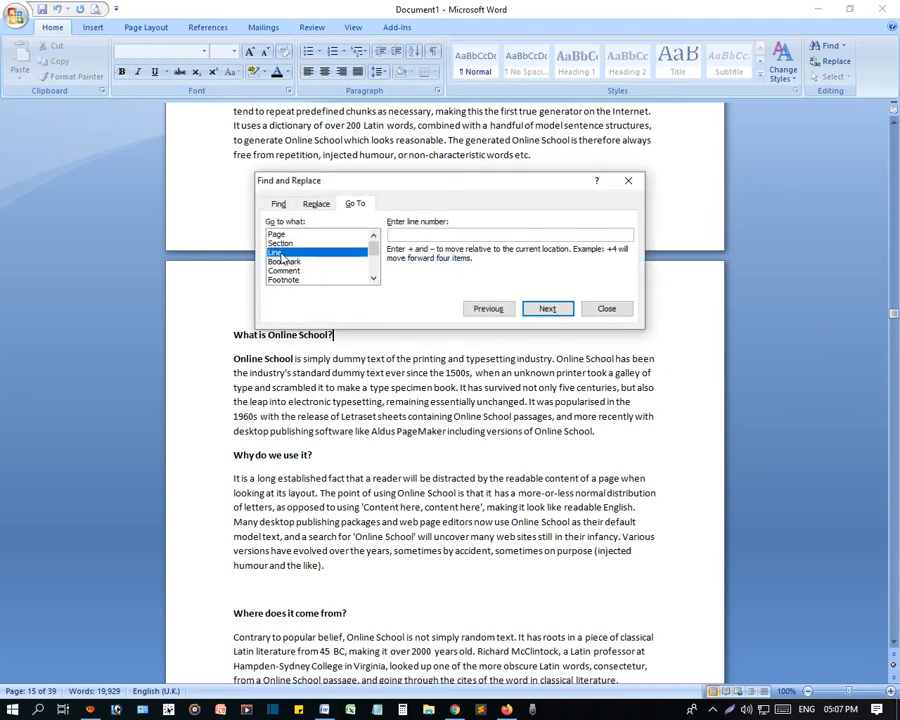
text(2)
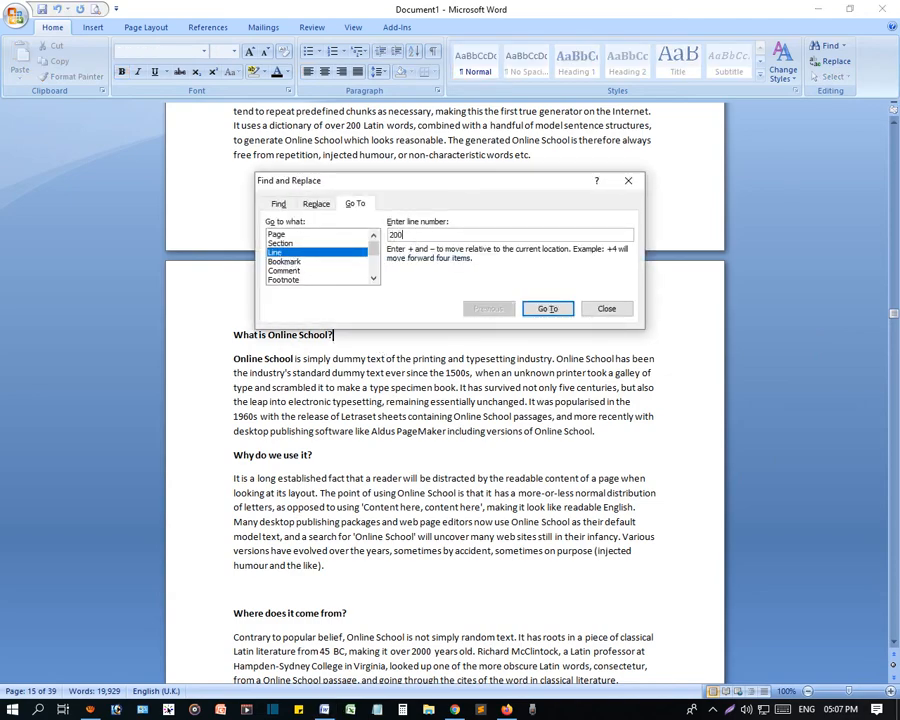
text(00)
click(547, 309)
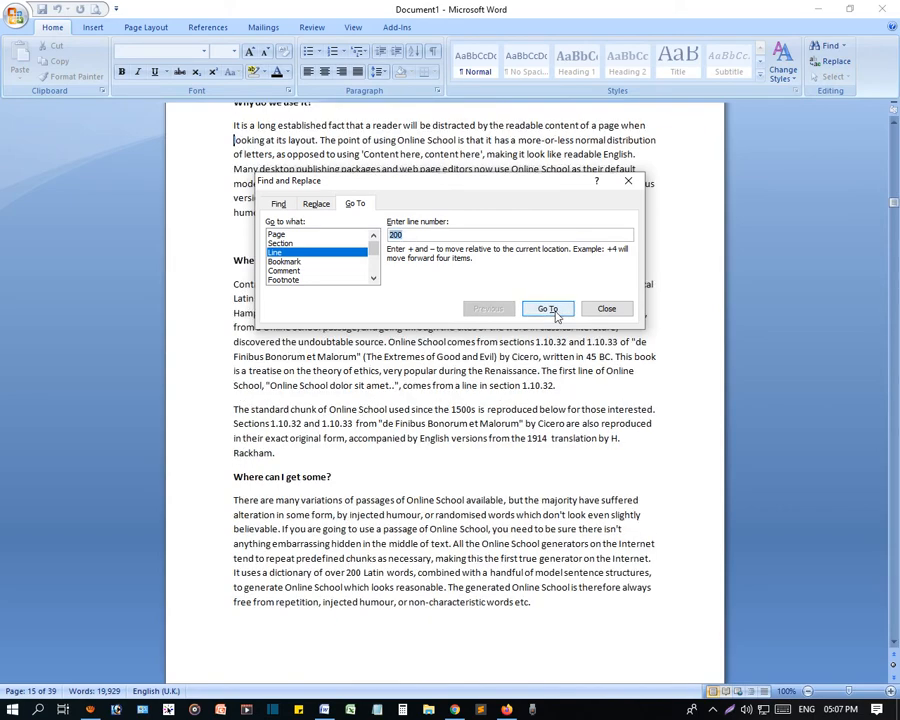
drag(544, 350, 642, 495)
- Place the cursor after the "Where can I get some?" heading on page 6 and go to line 200 again
click(529, 348)
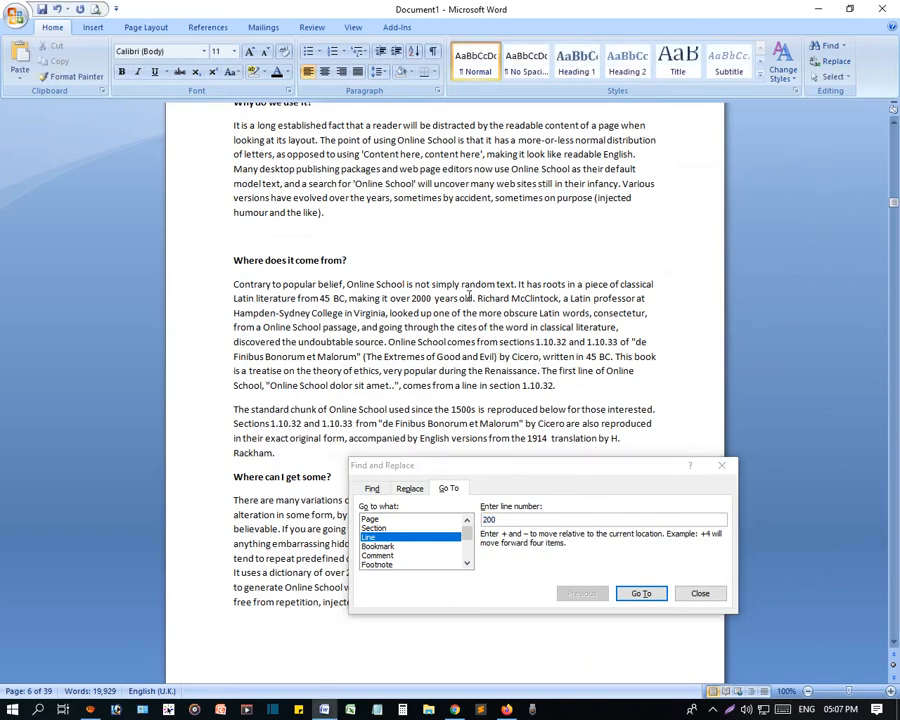
scroll(464, 370, down, 5)
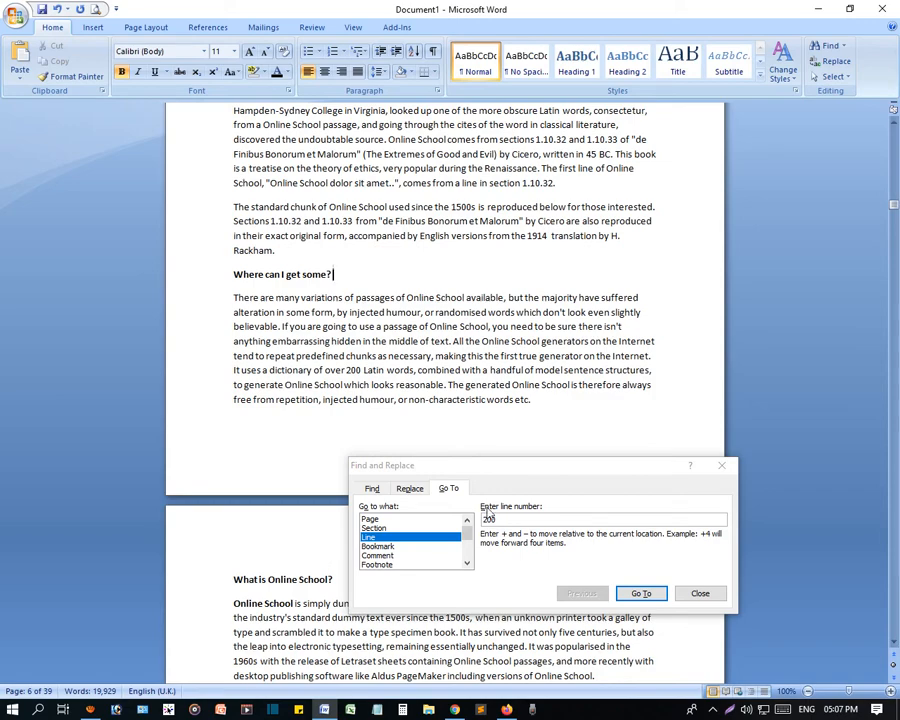
click(518, 520)
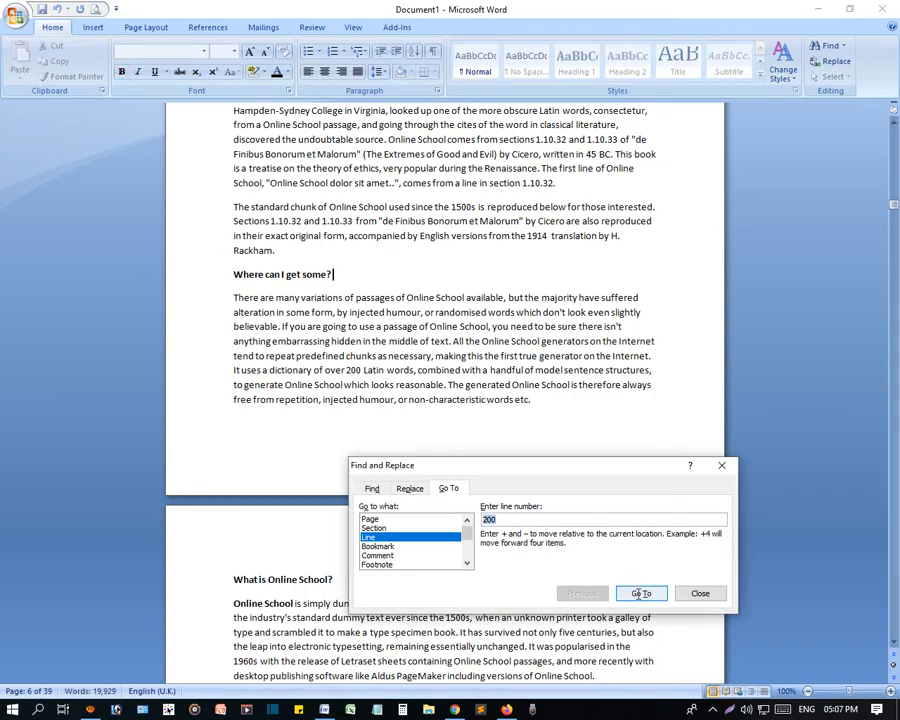
click(640, 594)
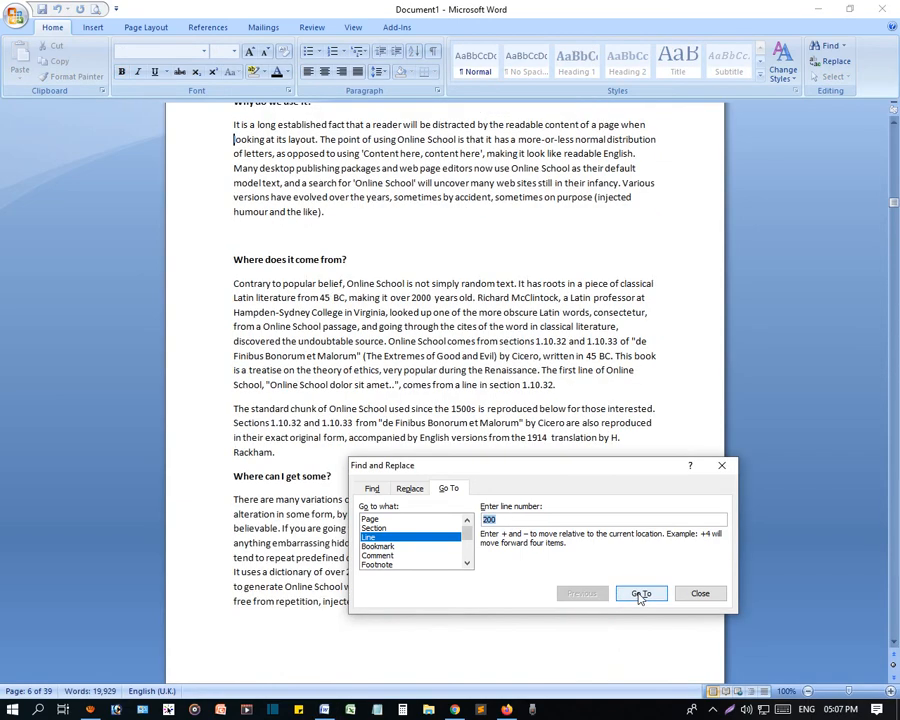
- Select most of the second line of the "Why do we use it?" paragraph on page 6, from "looking" to "distribution"
click(246, 153)
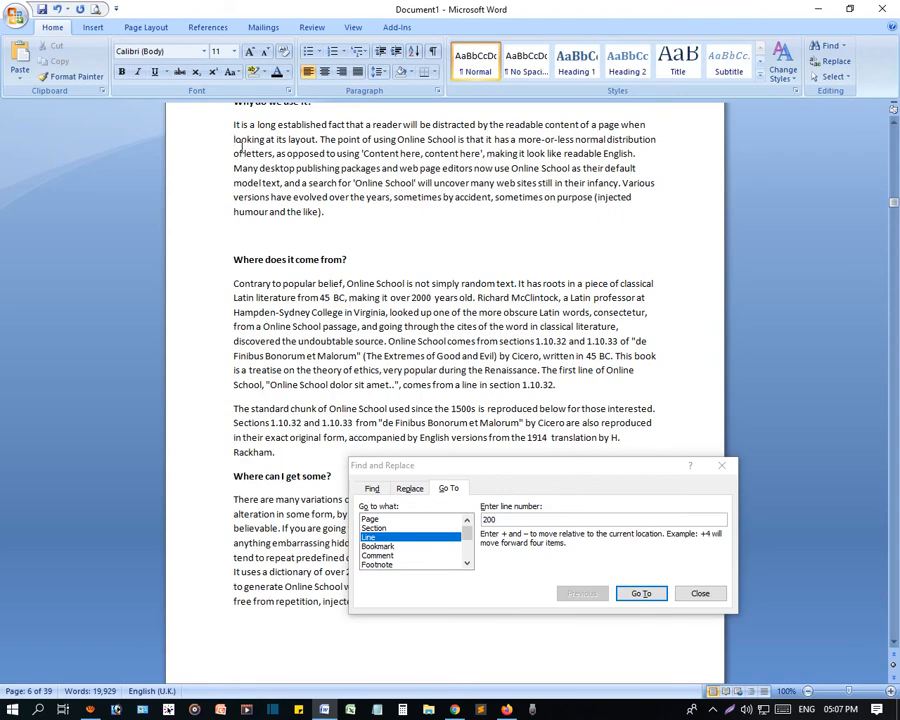
scroll(276, 299, up, 3)
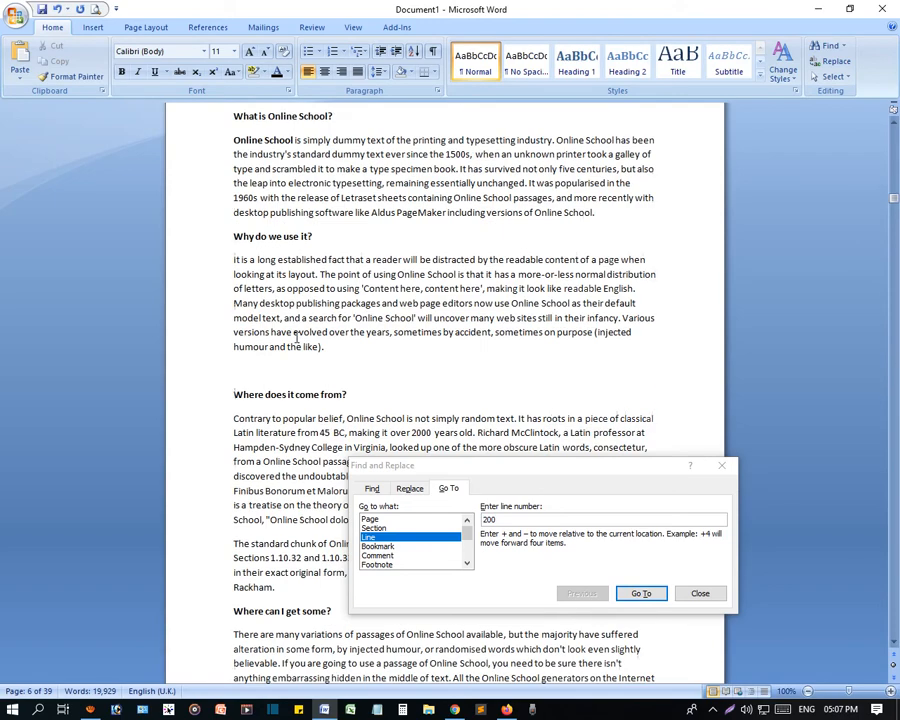
drag(241, 274, 622, 274)
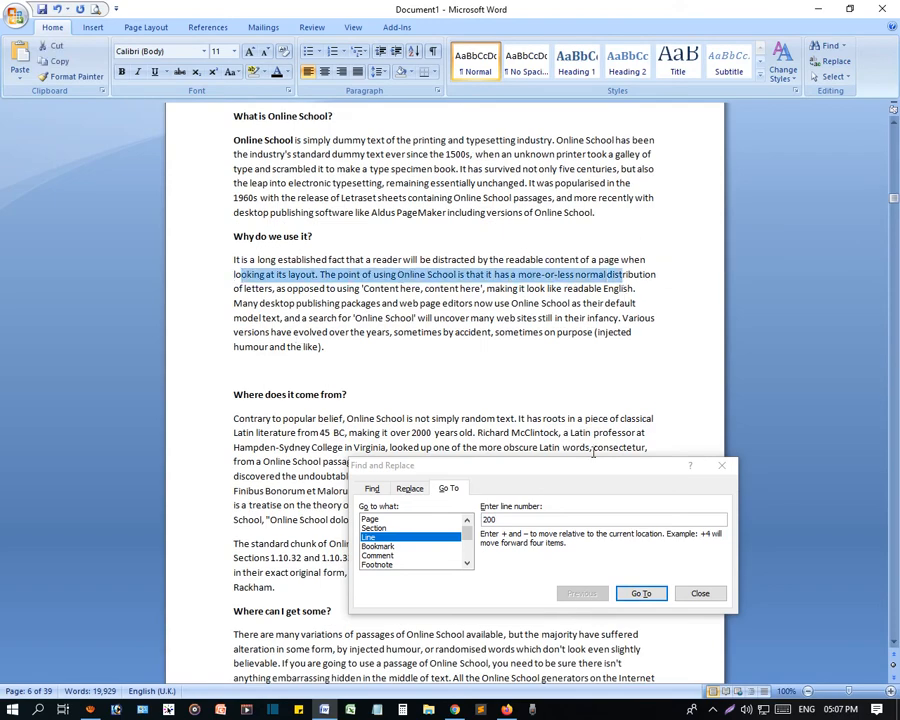
- Set the Go To target to Page and place the cursor after the "Why do we use it?" heading on page 1
click(380, 521)
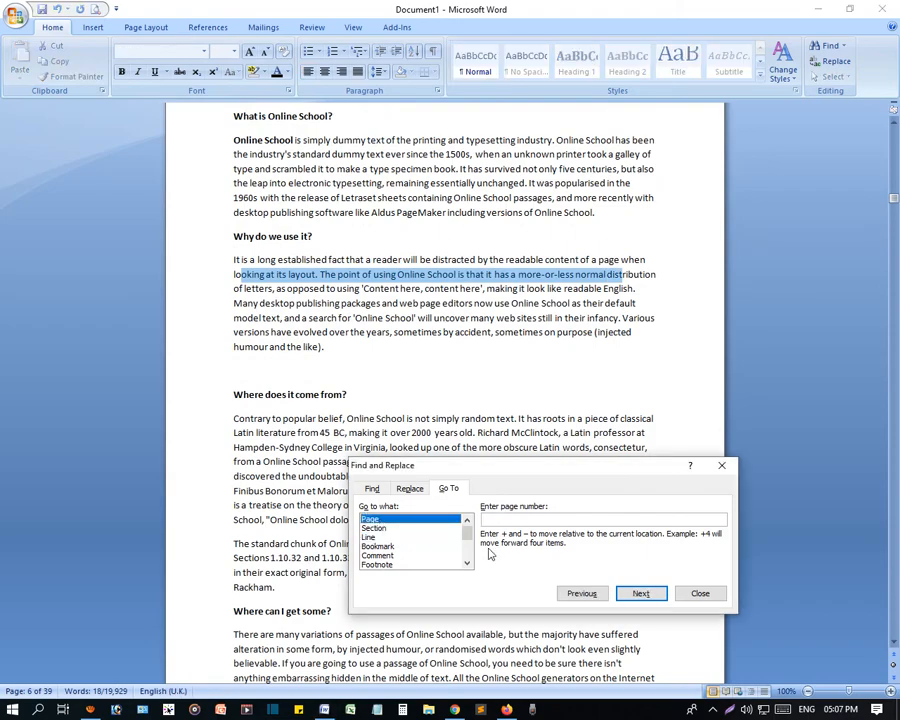
drag(893, 205, 880, 70)
click(408, 300)
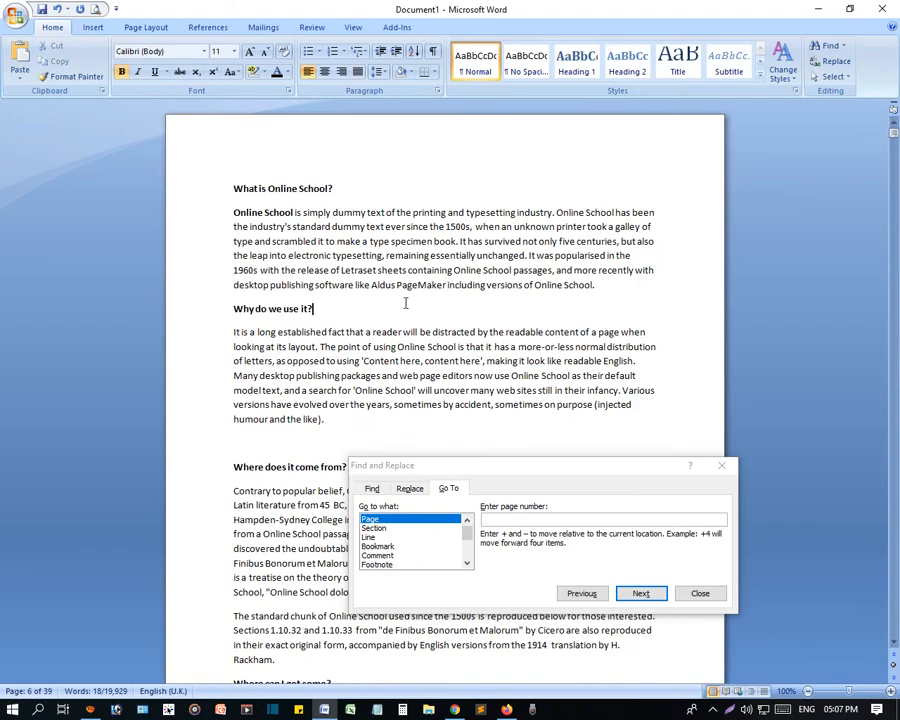
click(512, 533)
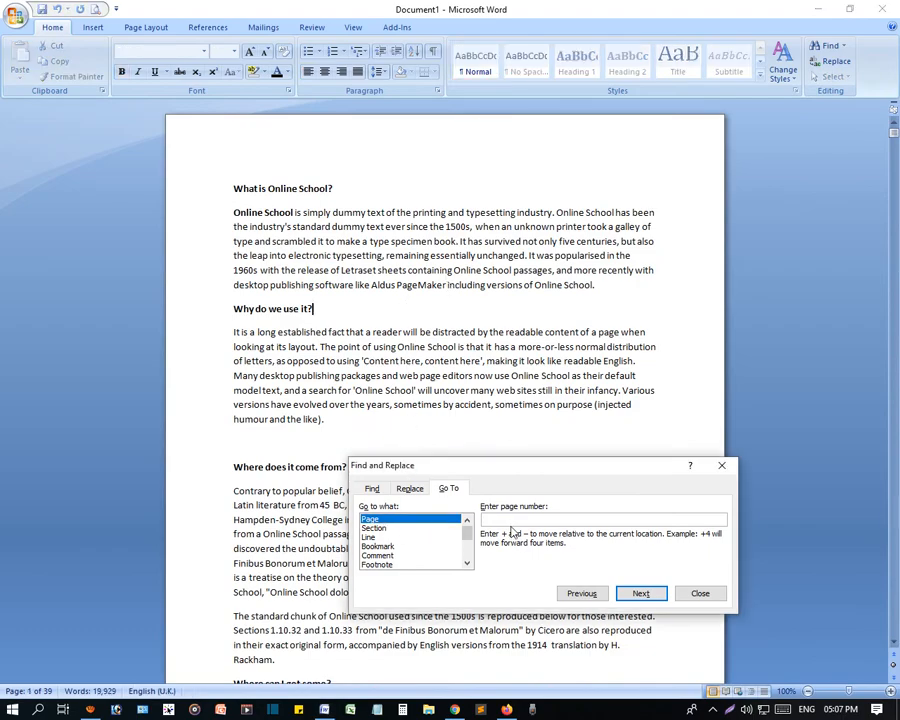
- Place the cursor on page 11, at the end of the paragraph above the "Where can I get some?" heading
drag(893, 128, 895, 265)
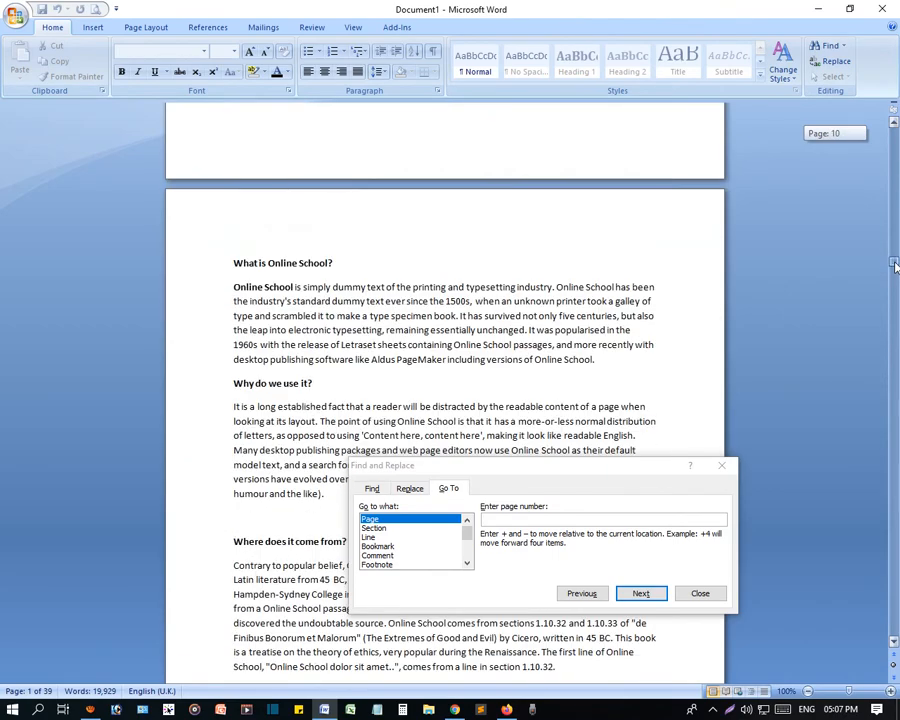
click(425, 333)
scroll(425, 336, down, 3)
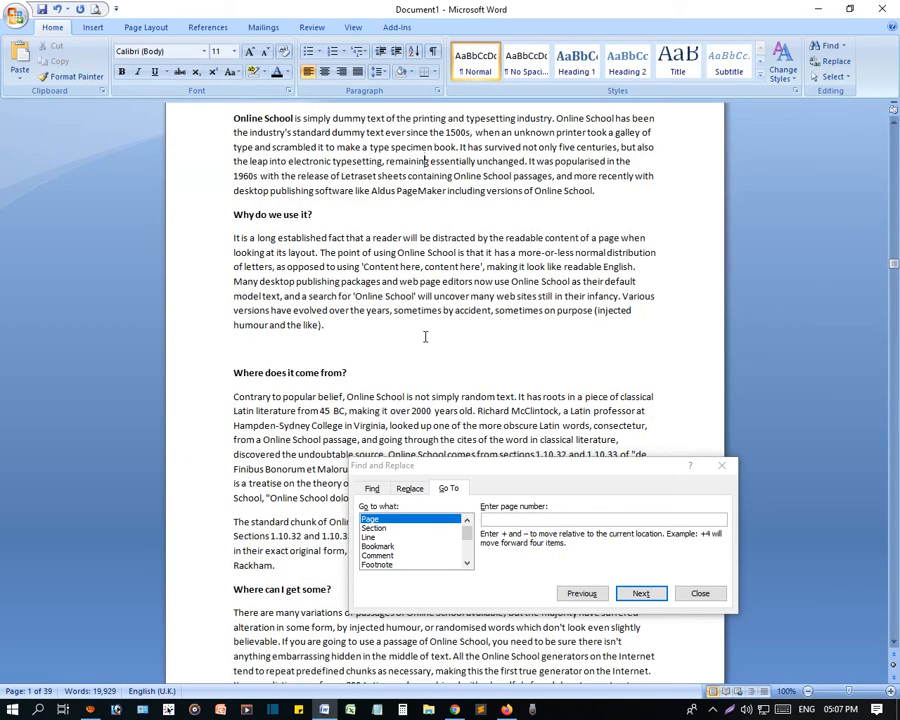
scroll(430, 320, up, 8)
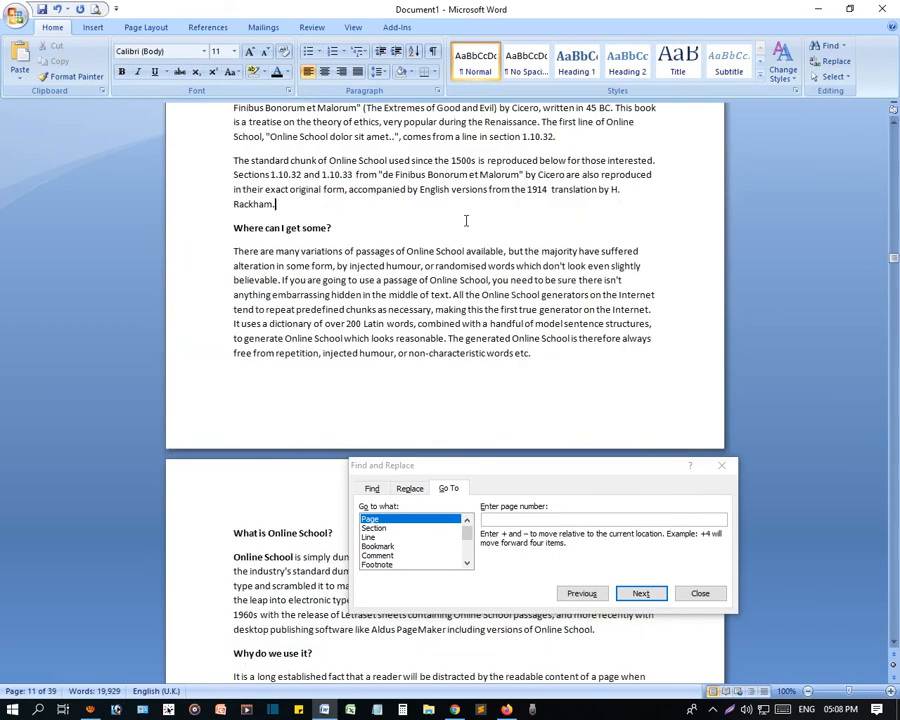
- Place the cursor in the last line of the "What is Online School?" paragraph below and go to page 10
scroll(291, 505, down, 4)
click(328, 390)
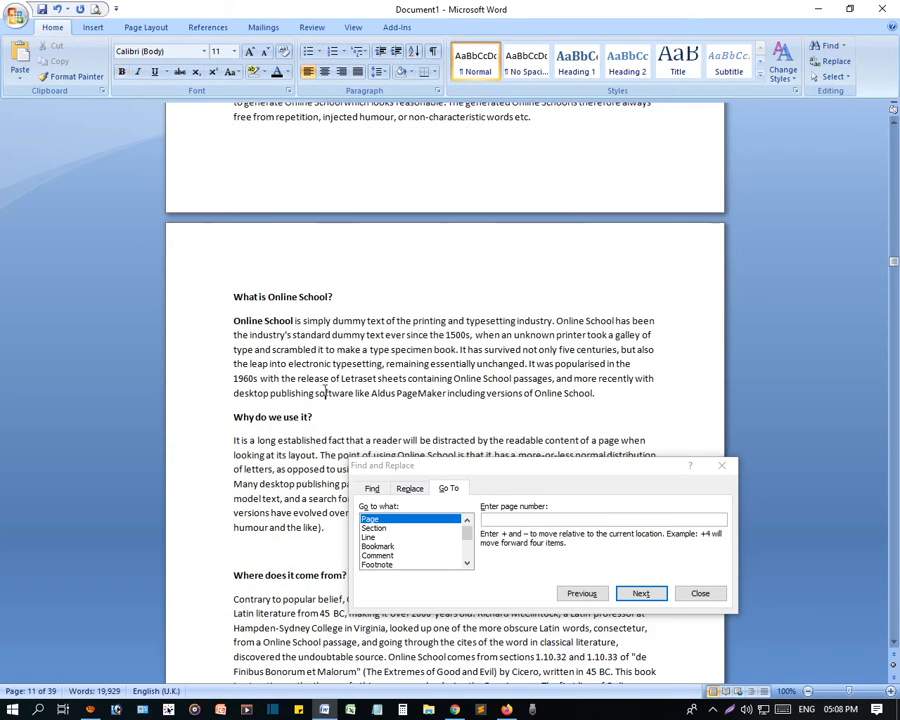
scroll(330, 400, down, 3)
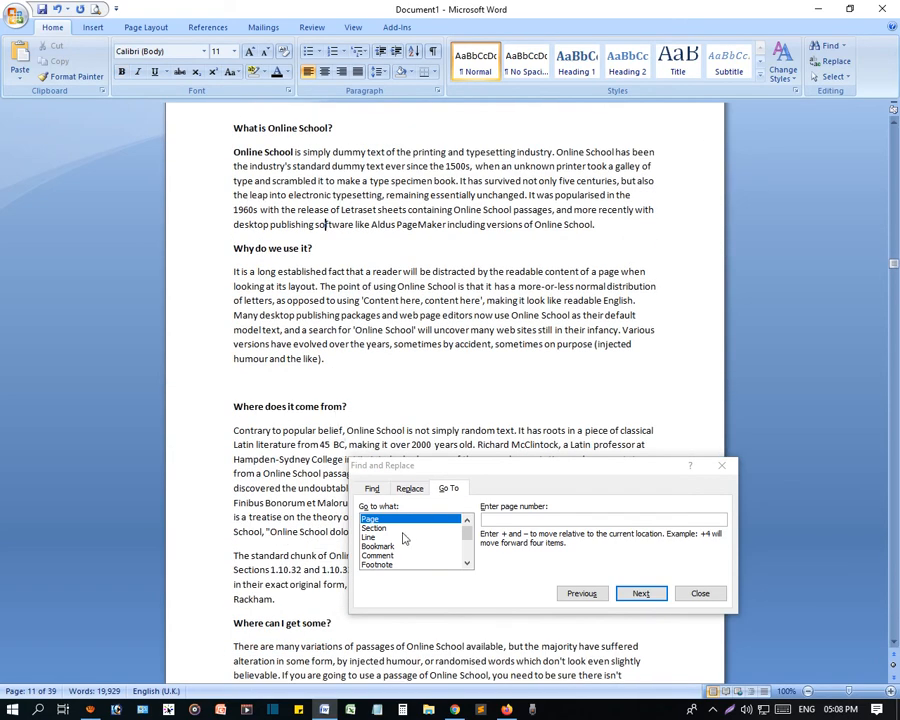
click(525, 519)
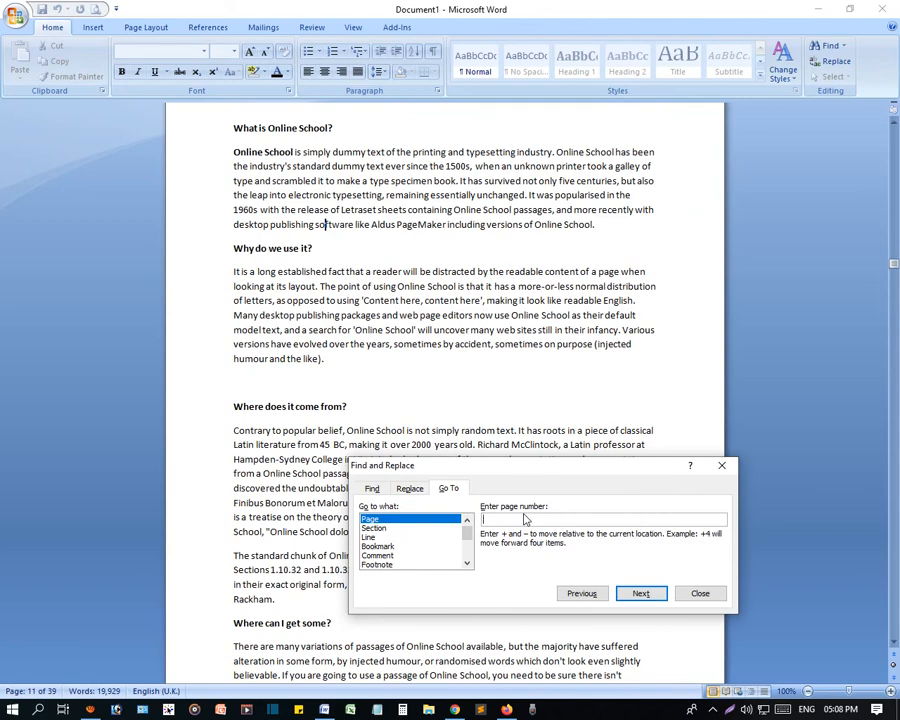
text(10)
key(Return)
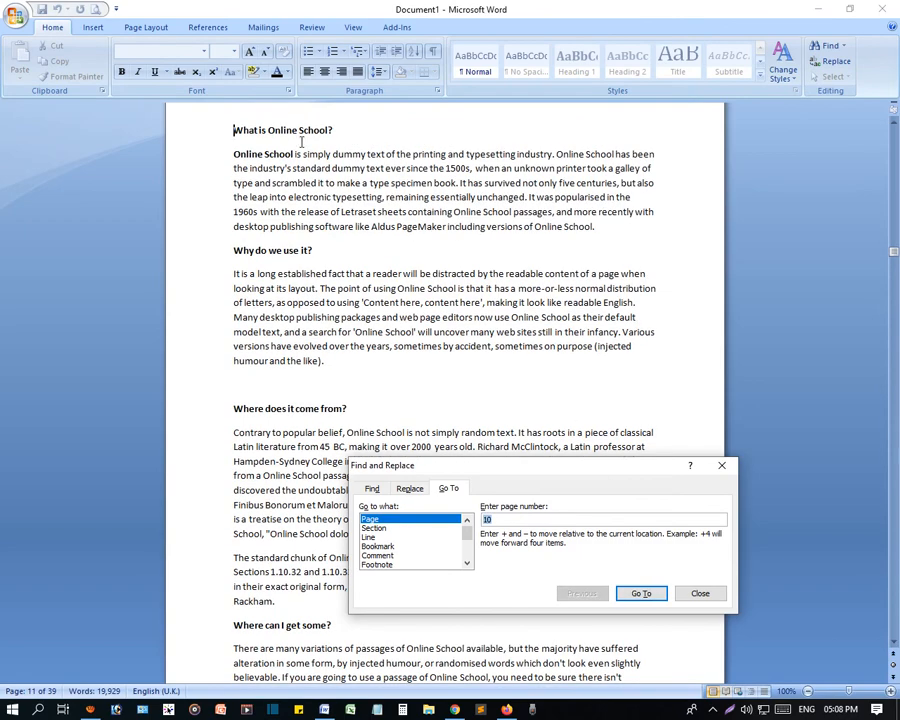
- Go to page 20 of the document
drag(519, 519, 452, 519)
text(20)
key(Return)
- Jump to page 30 of the document
click(522, 520)
drag(492, 519, 476, 519)
text(30)
key(Return)
- Examine the entry options for the Bookmark, Table, Endnote, Equation and Object targets of Go To
click(510, 519)
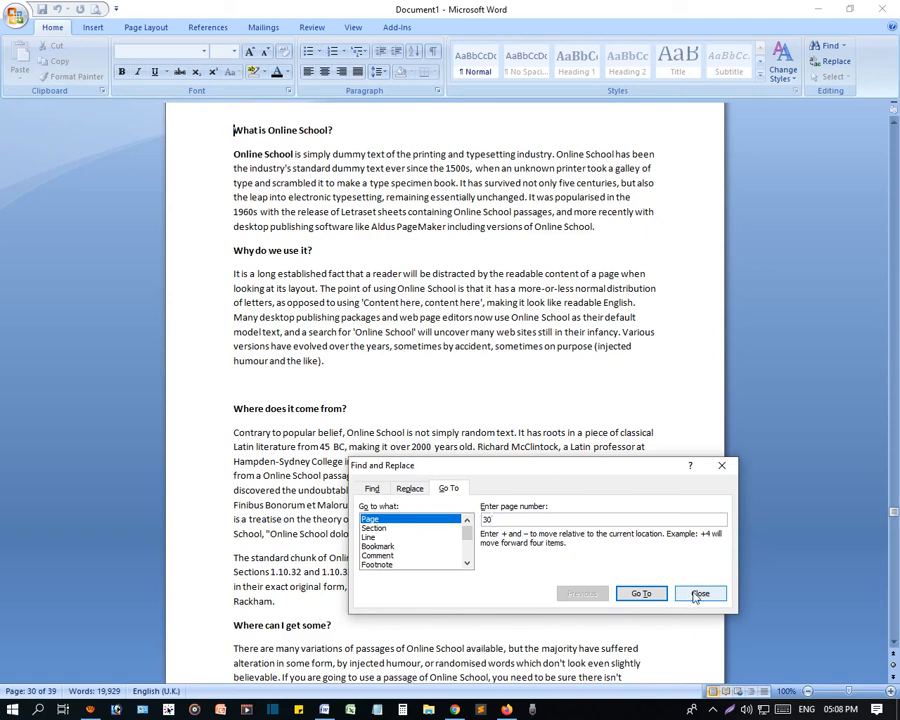
click(378, 546)
scroll(377, 556, down, 2)
click(372, 537)
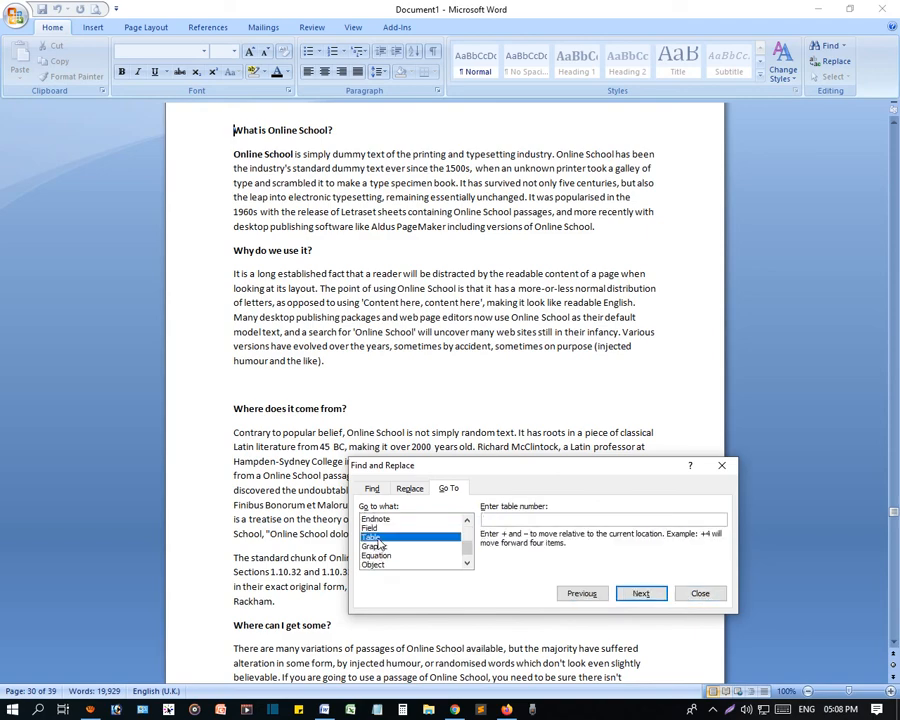
click(386, 521)
click(386, 555)
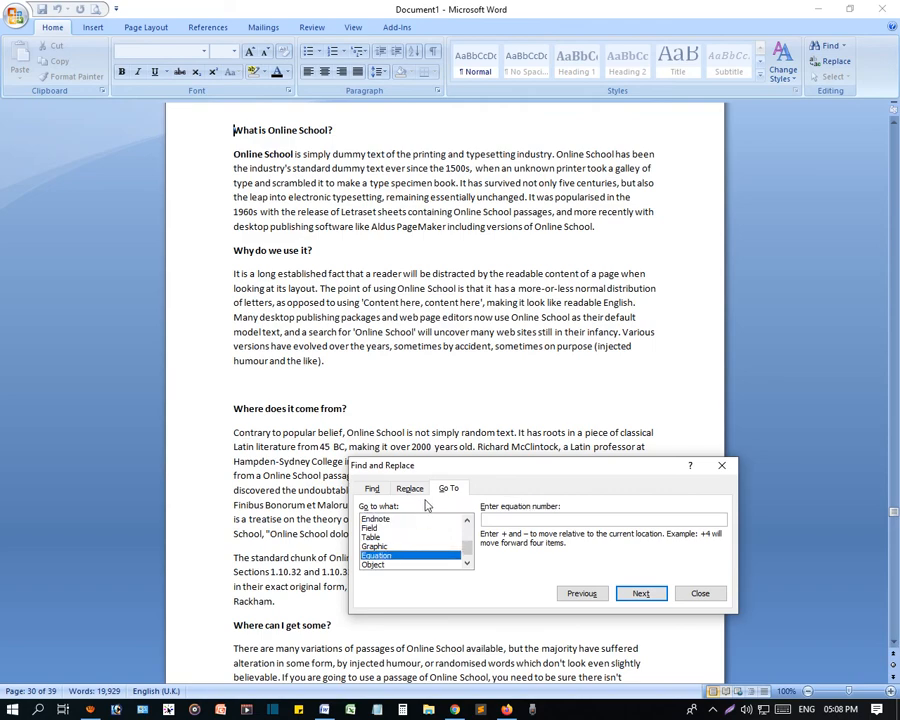
scroll(483, 360, down, 4)
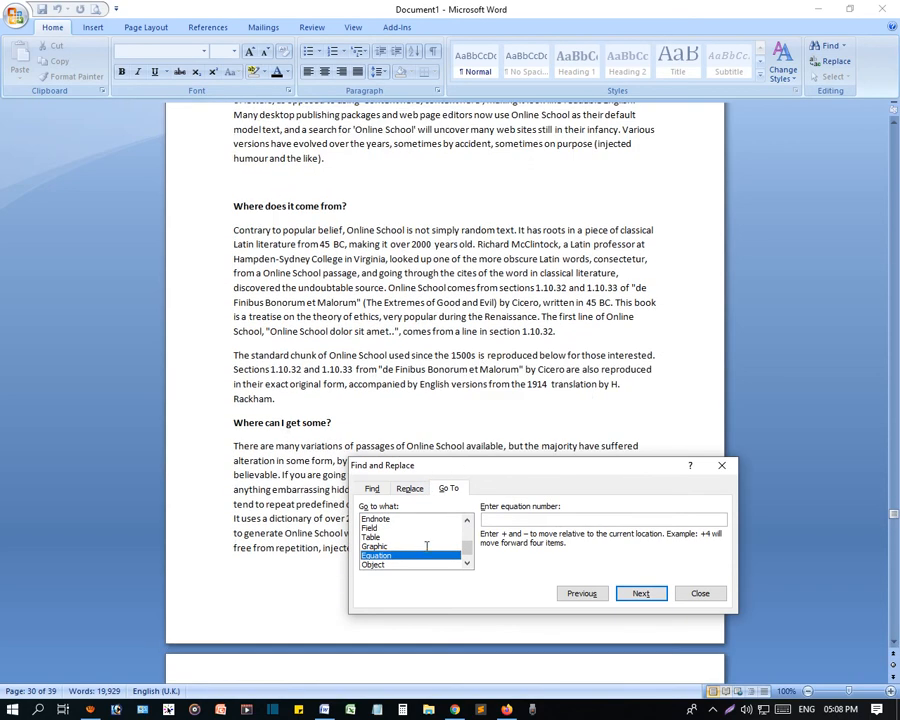
click(380, 565)
- Review the entry options for the Field, Bookmark, Comment and Line targets of Go To, and close the Find and Replace dialog
scroll(391, 562, up, 1)
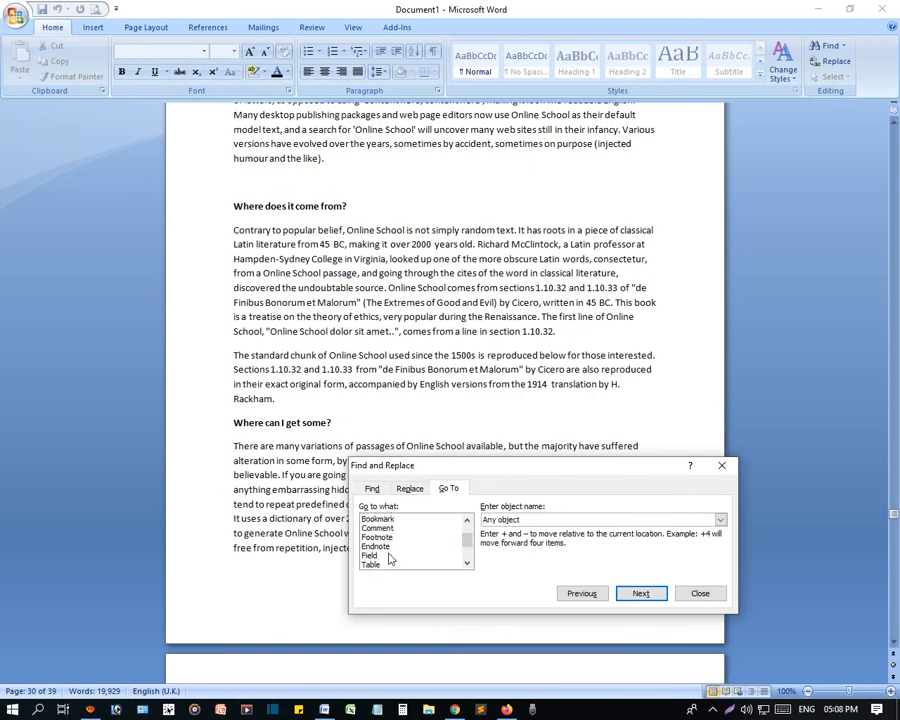
click(376, 555)
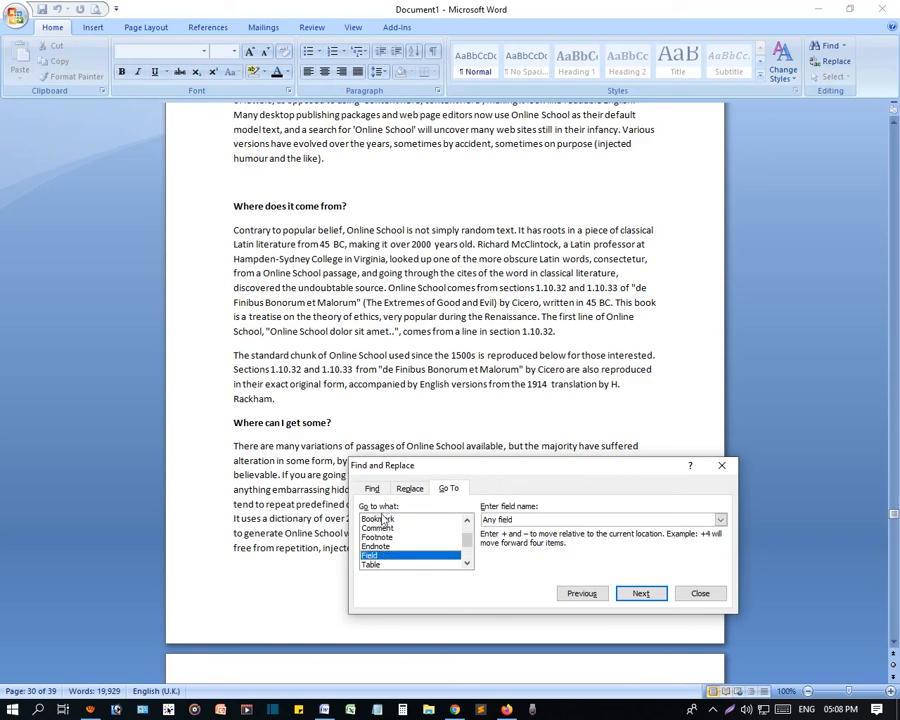
click(378, 519)
click(378, 528)
scroll(381, 550, up, 1)
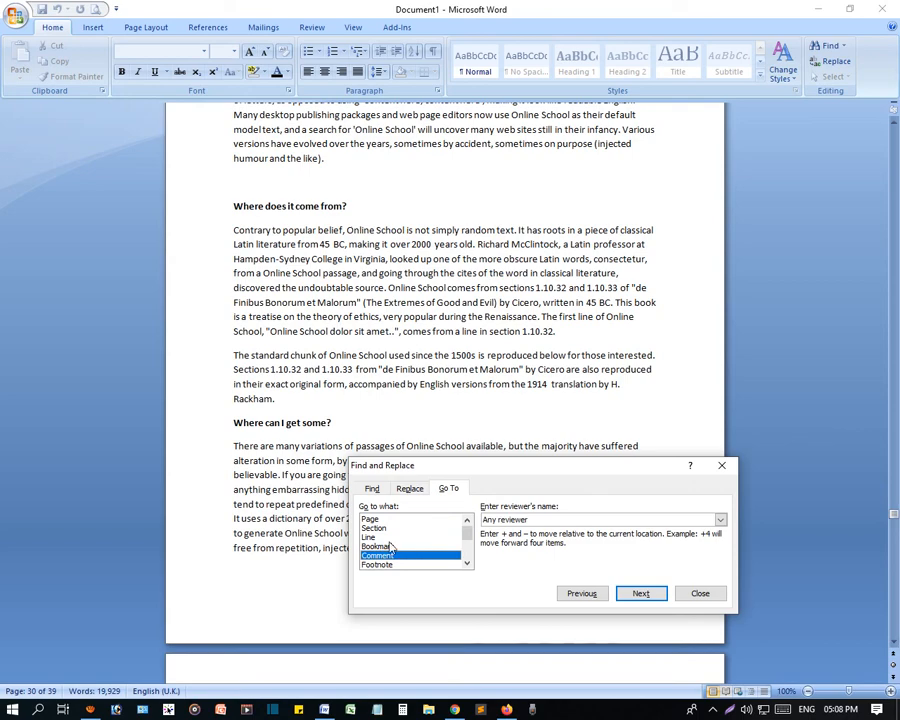
click(406, 546)
click(400, 537)
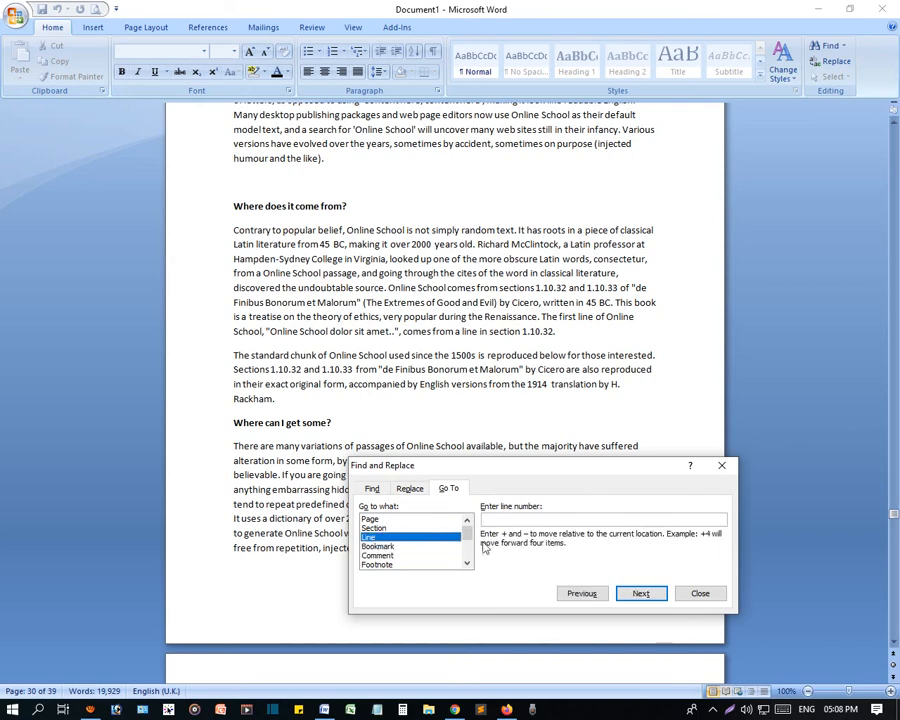
click(699, 594)
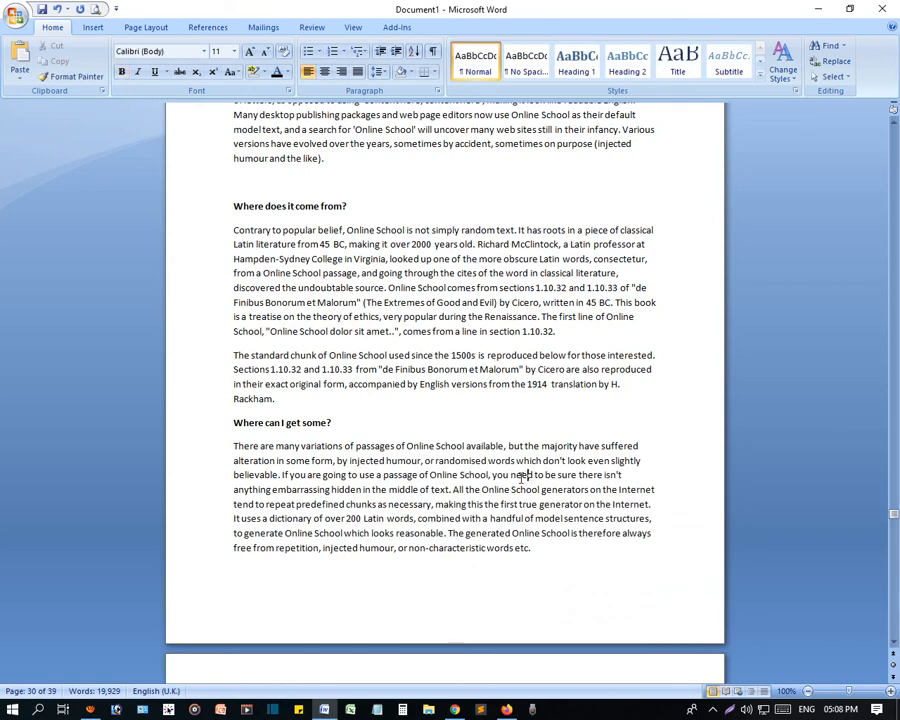